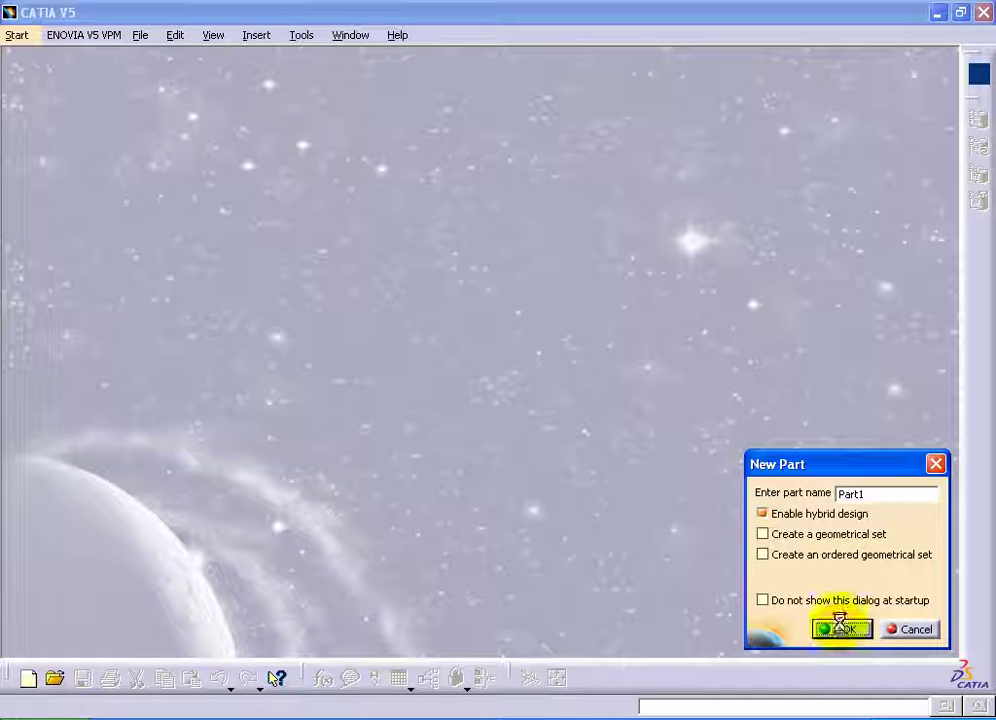
# - Confirm the new Part1 document and begin a sketch on its xy plane
pyautogui.click(840, 628)
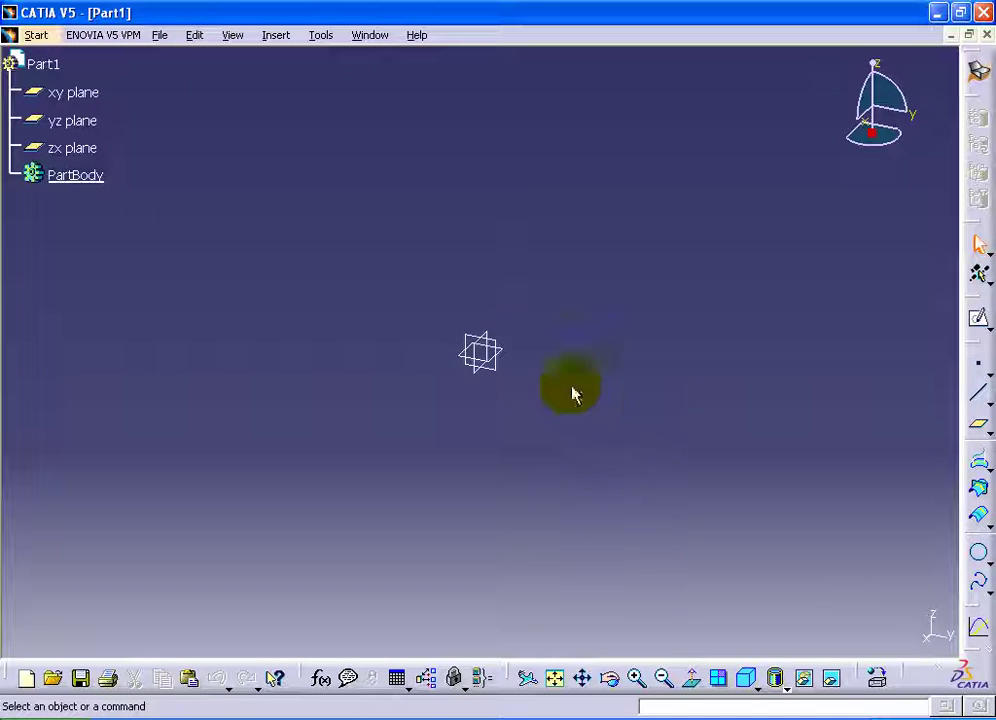
pyautogui.click(528, 358)
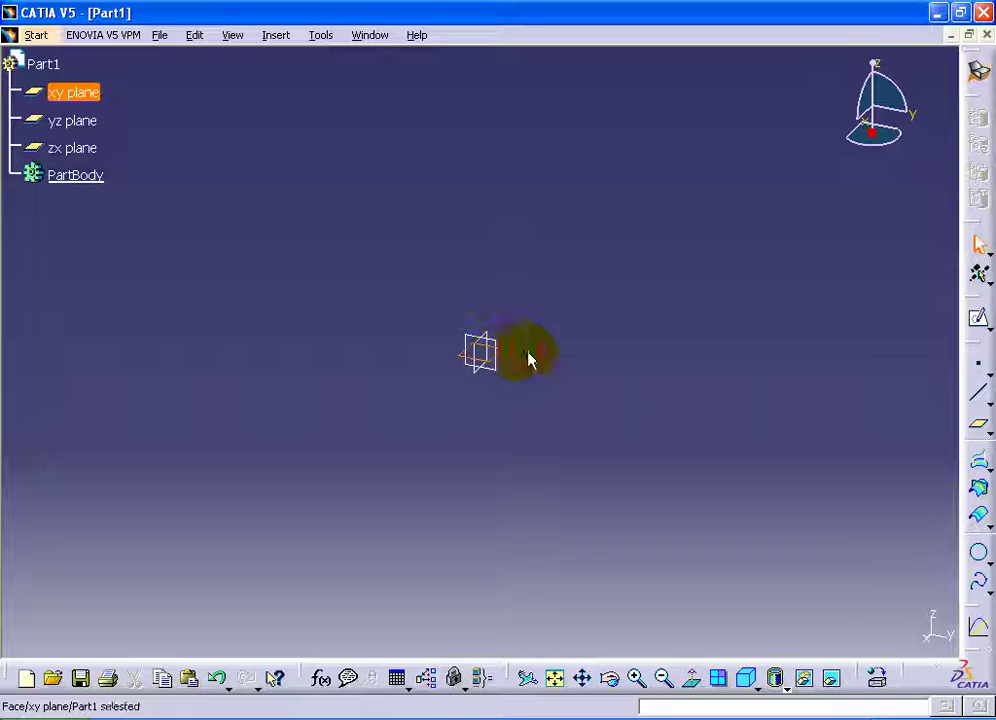
pyautogui.click(980, 320)
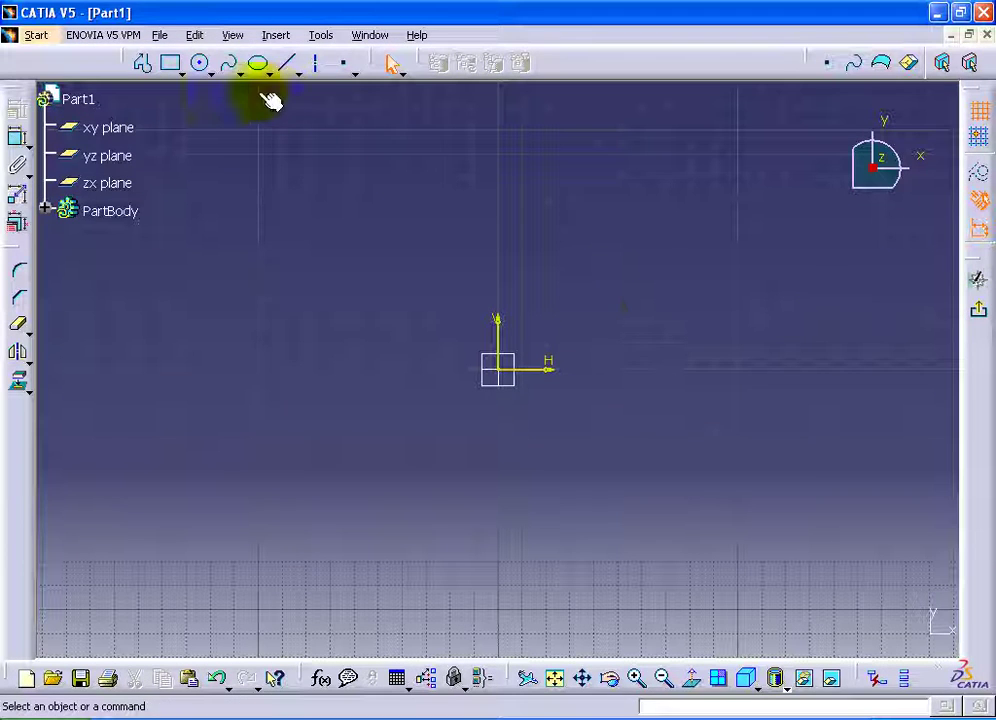
# - Draw two centre-point arcs, one centred left of the origin and one centred below it
pyautogui.click(211, 72)
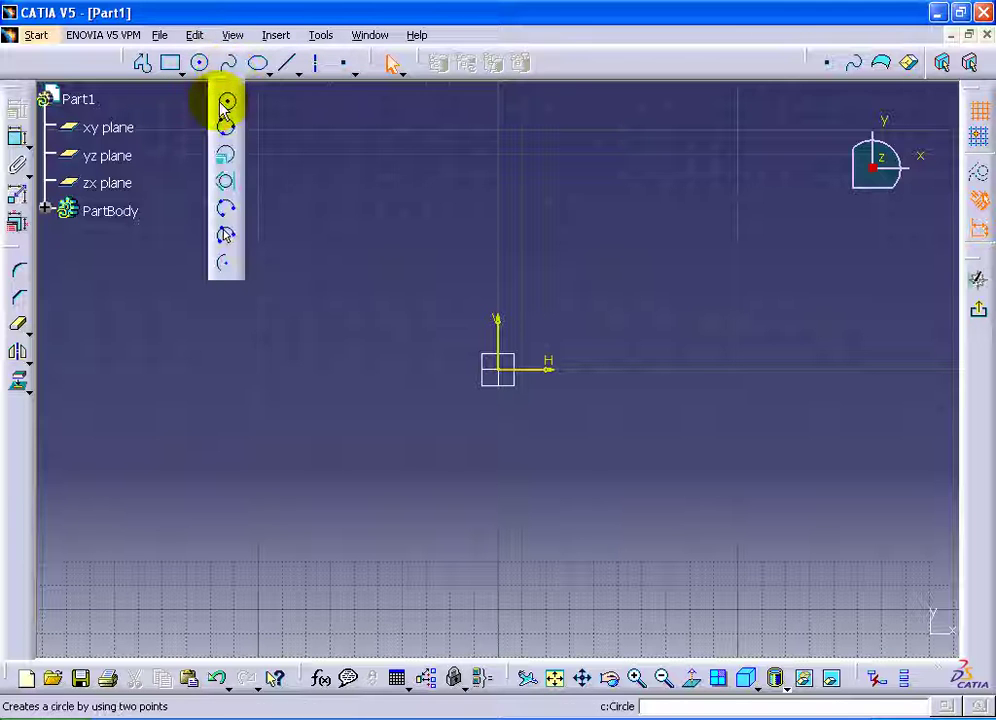
pyautogui.click(231, 268)
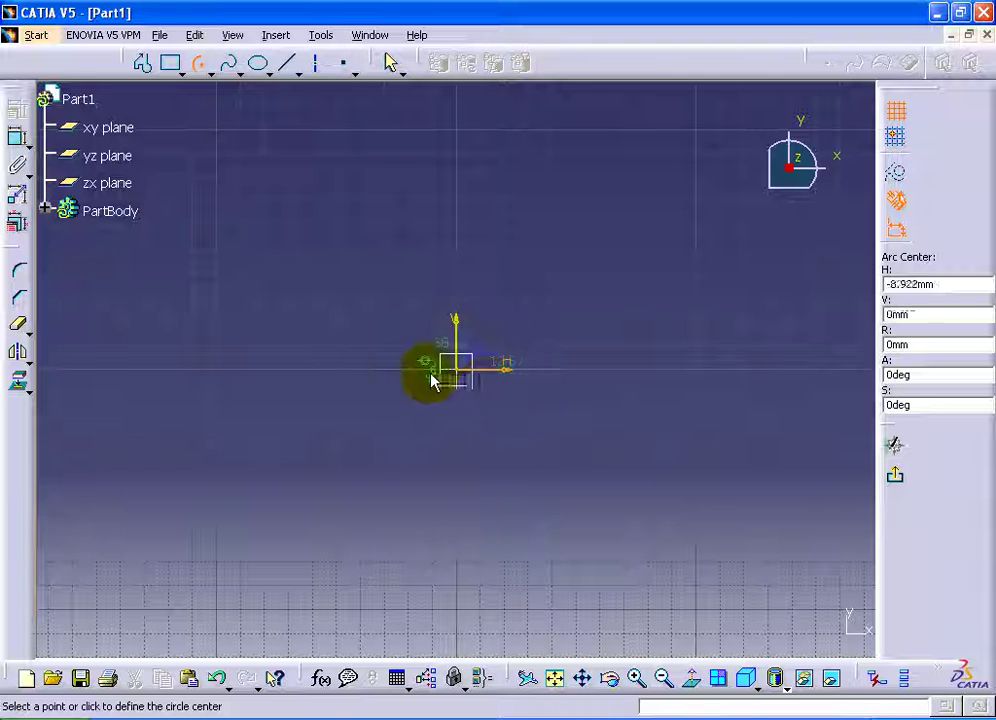
pyautogui.click(360, 370)
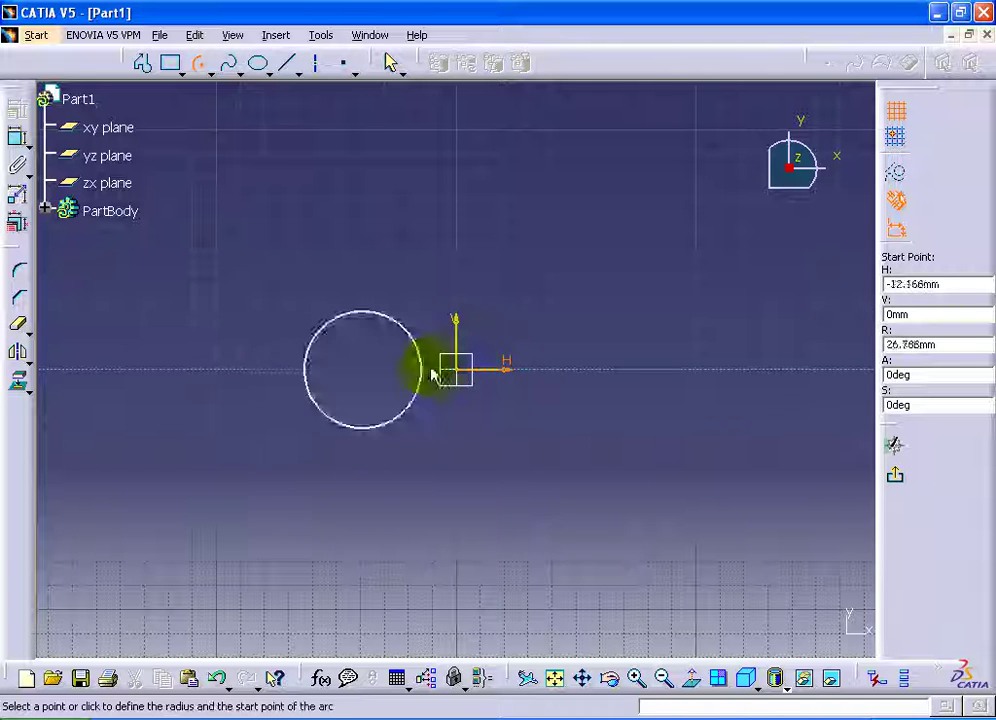
pyautogui.click(580, 369)
pyautogui.click(538, 242)
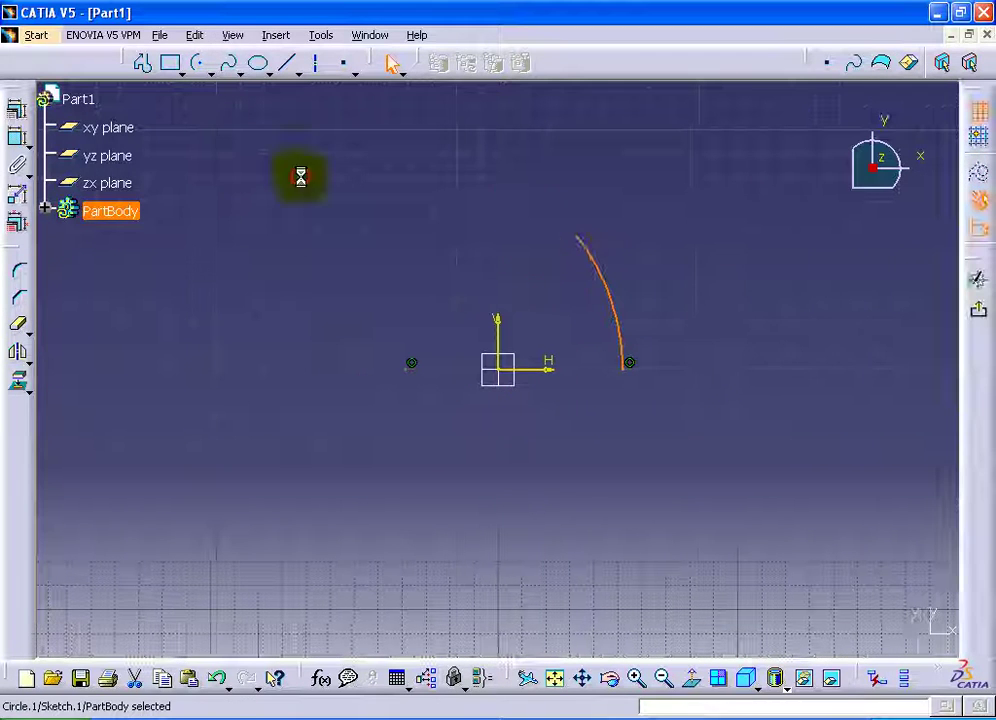
pyautogui.click(202, 63)
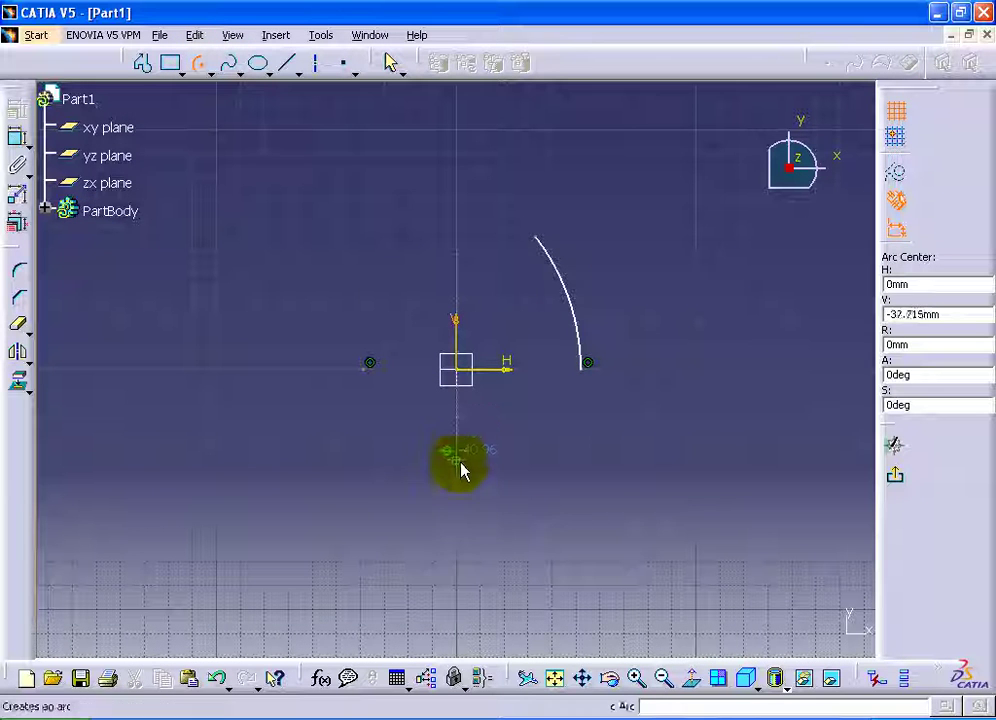
pyautogui.click(458, 470)
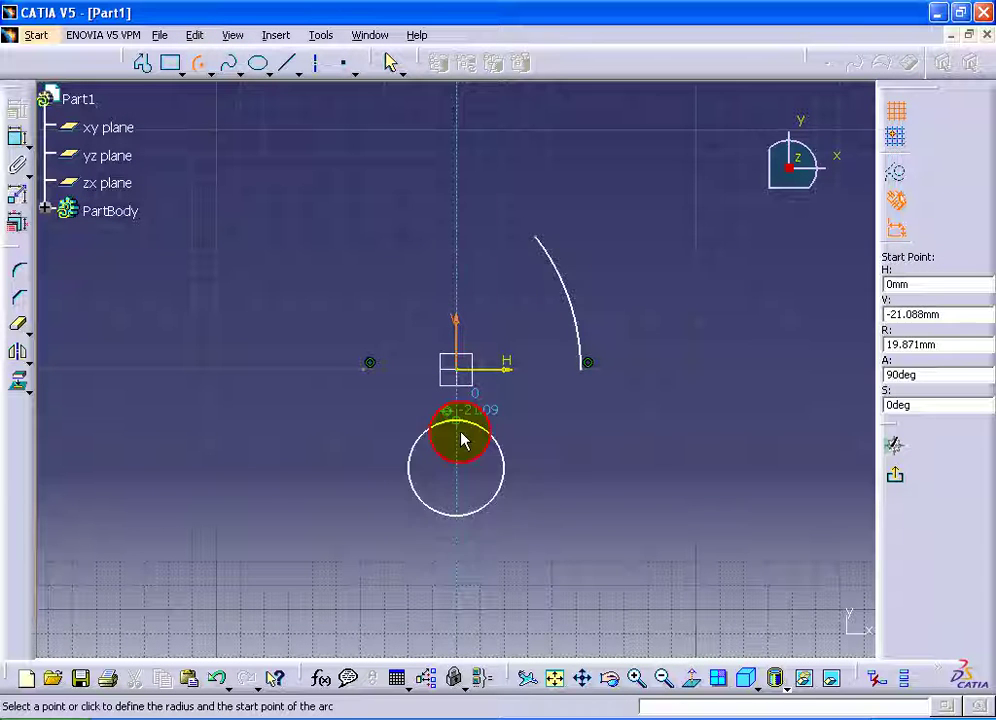
pyautogui.click(458, 246)
pyautogui.click(584, 288)
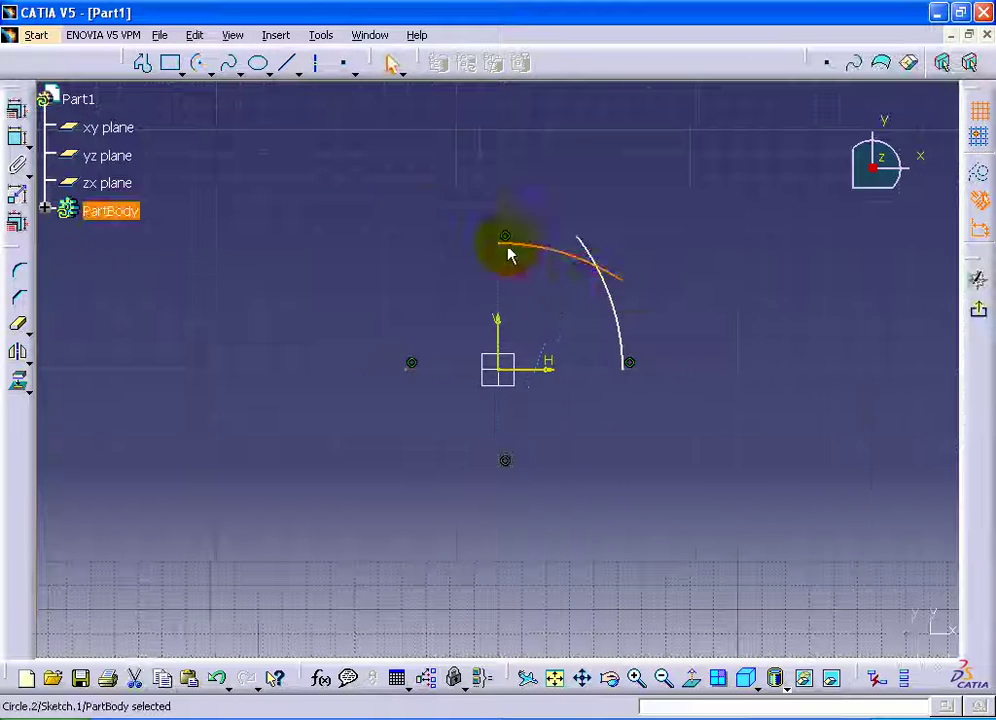
# - Round the junction of the two arcs with a corner of radius 33.229
pyautogui.click(19, 271)
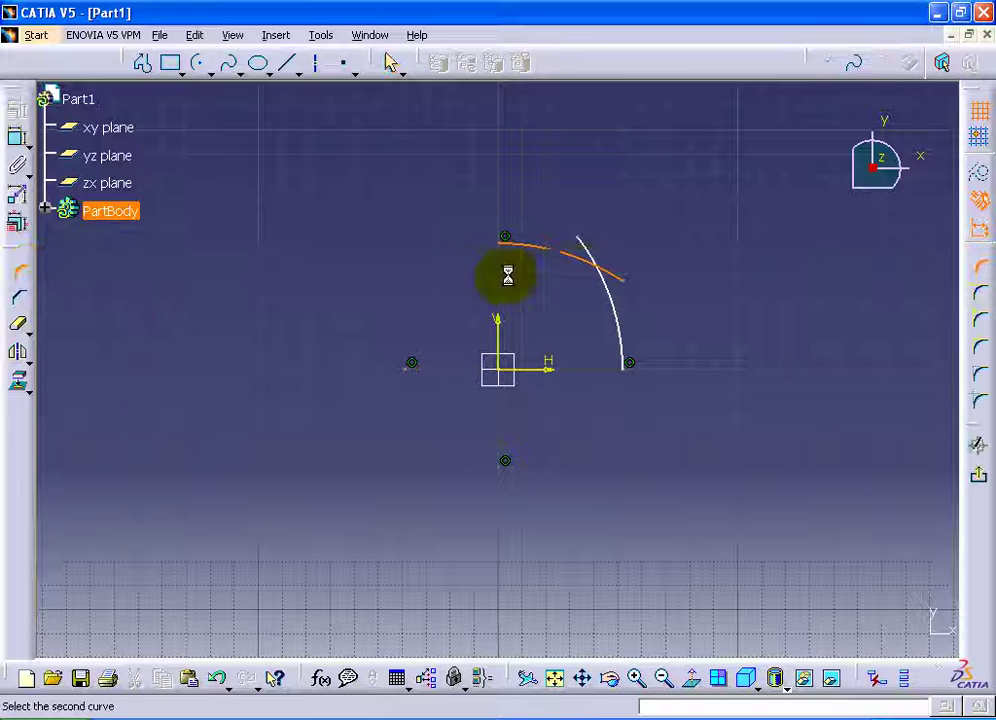
pyautogui.click(604, 274)
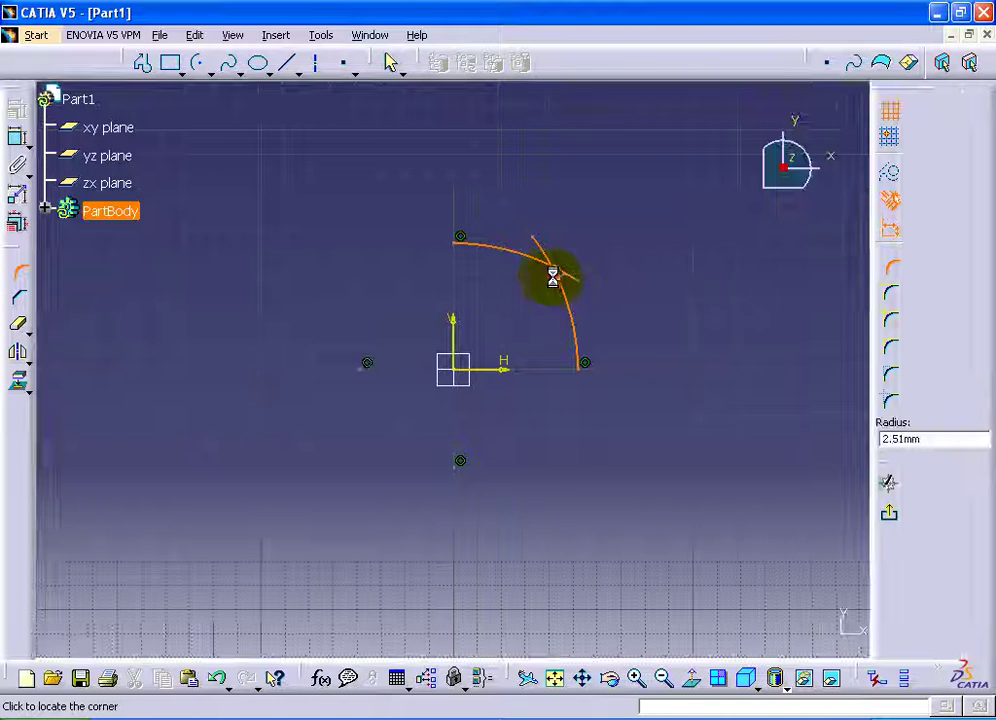
pyautogui.click(558, 276)
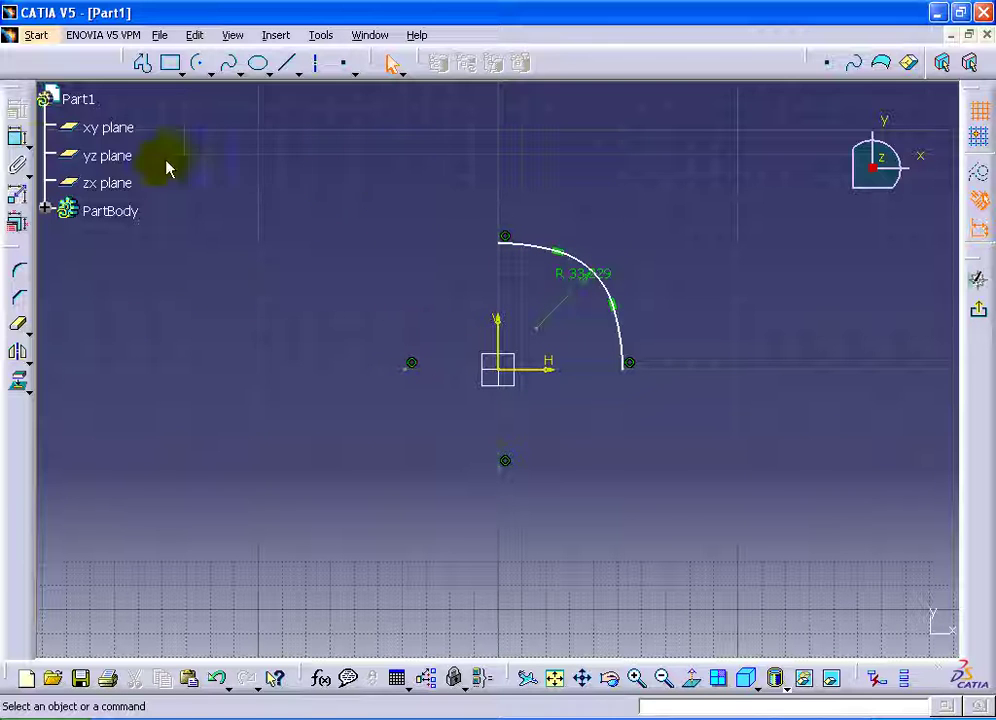
# - Add radius dimensions to the top arc and the right arc
pyautogui.click(533, 213)
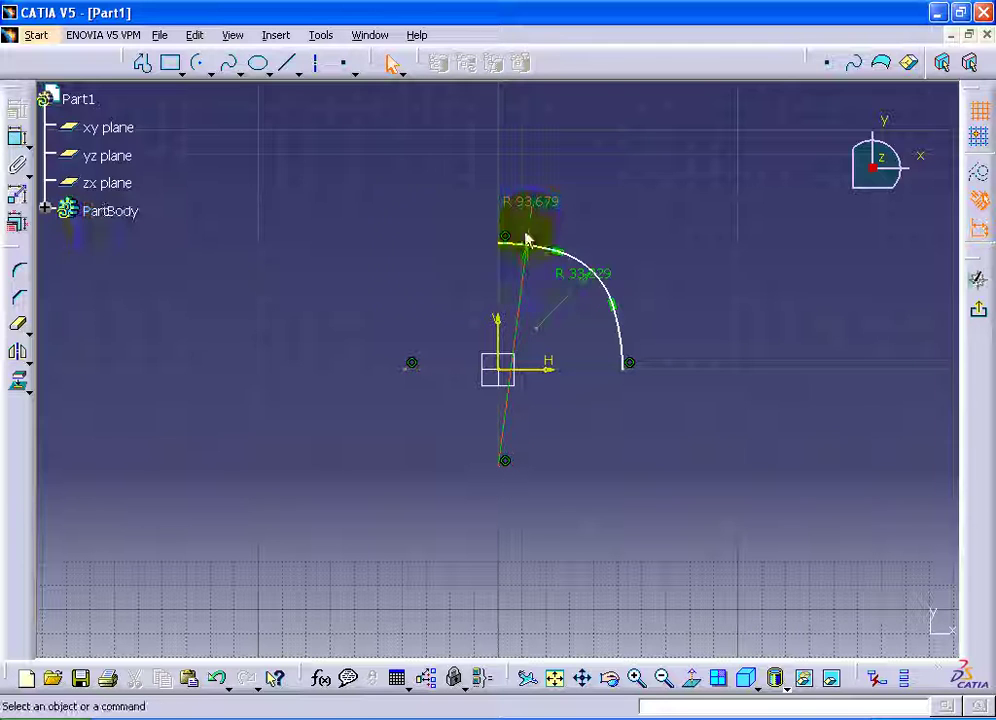
pyautogui.click(13, 143)
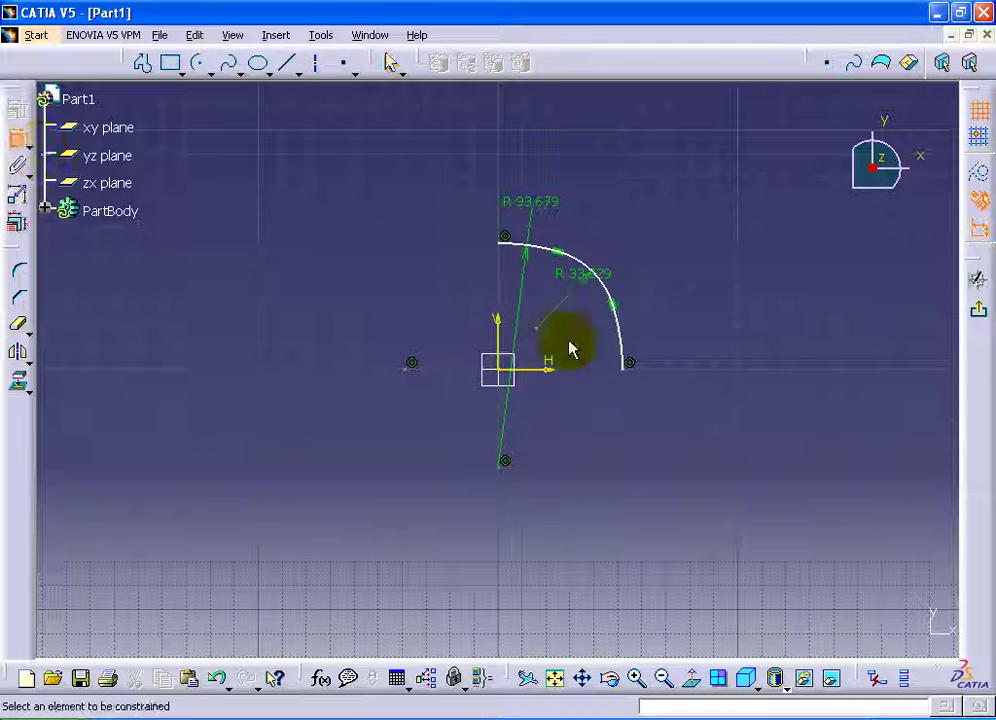
pyautogui.click(699, 330)
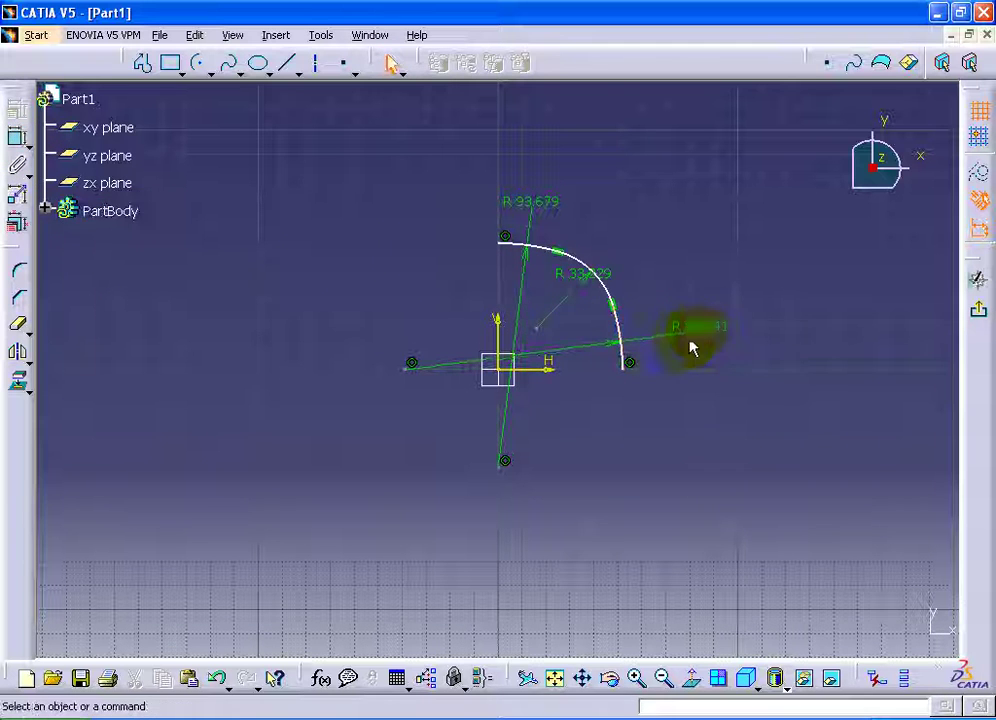
# - Mirror the arc chain about the vertical axis, then the full chain about the horizontal axis
pyautogui.rightClick(628, 362)
pyautogui.moveTo(690, 654)
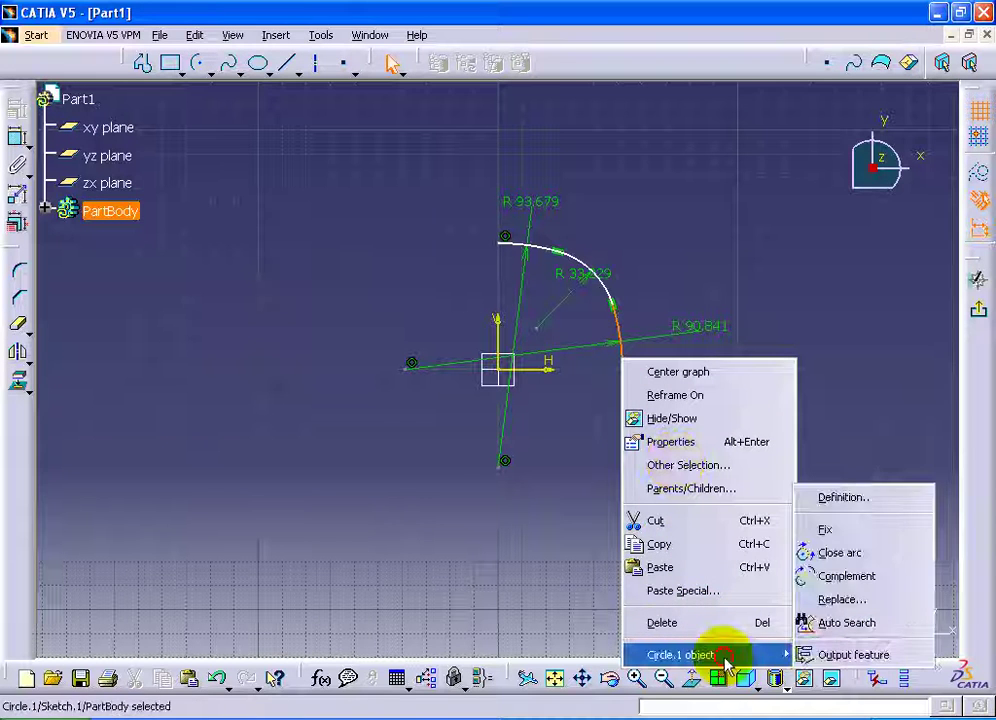
pyautogui.click(808, 624)
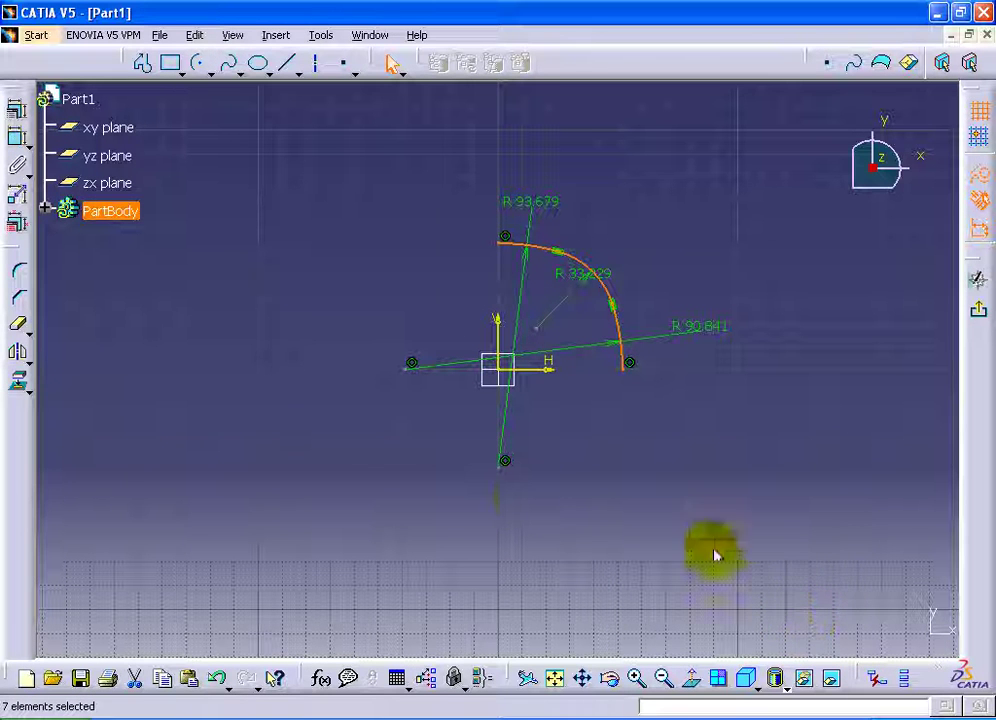
pyautogui.click(18, 355)
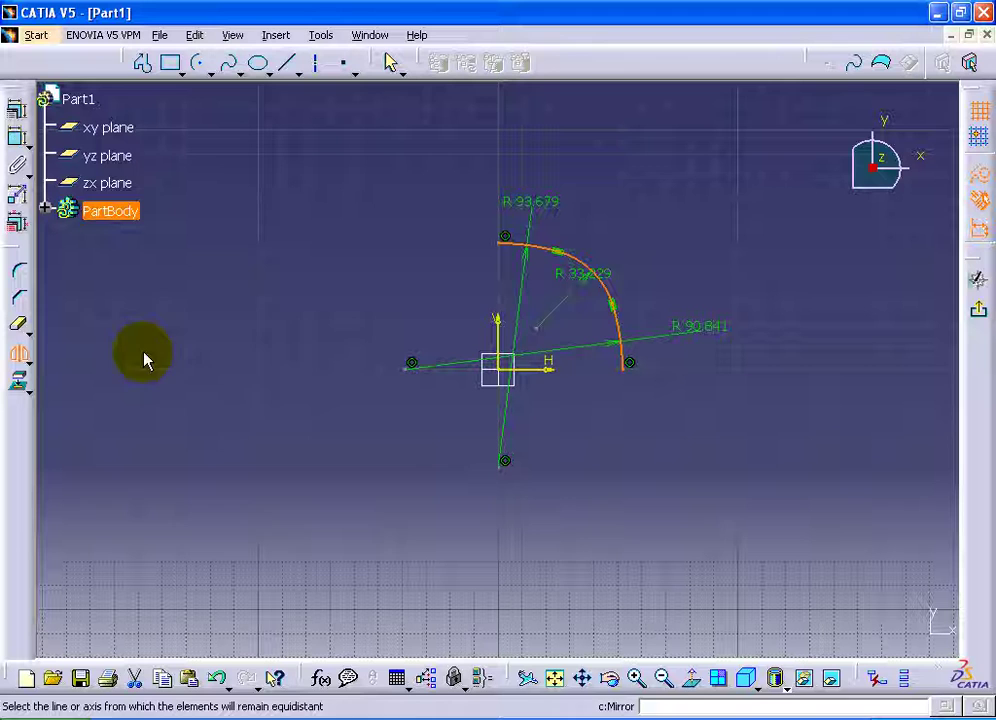
pyautogui.click(500, 336)
pyautogui.rightClick(626, 348)
pyautogui.moveTo(683, 643)
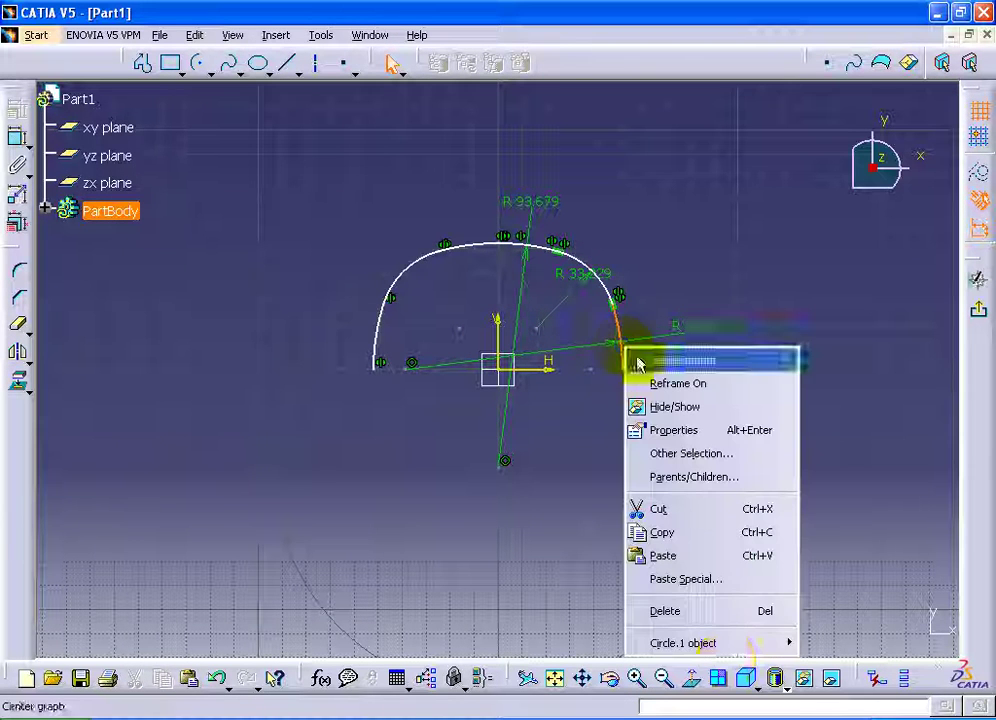
pyautogui.click(822, 609)
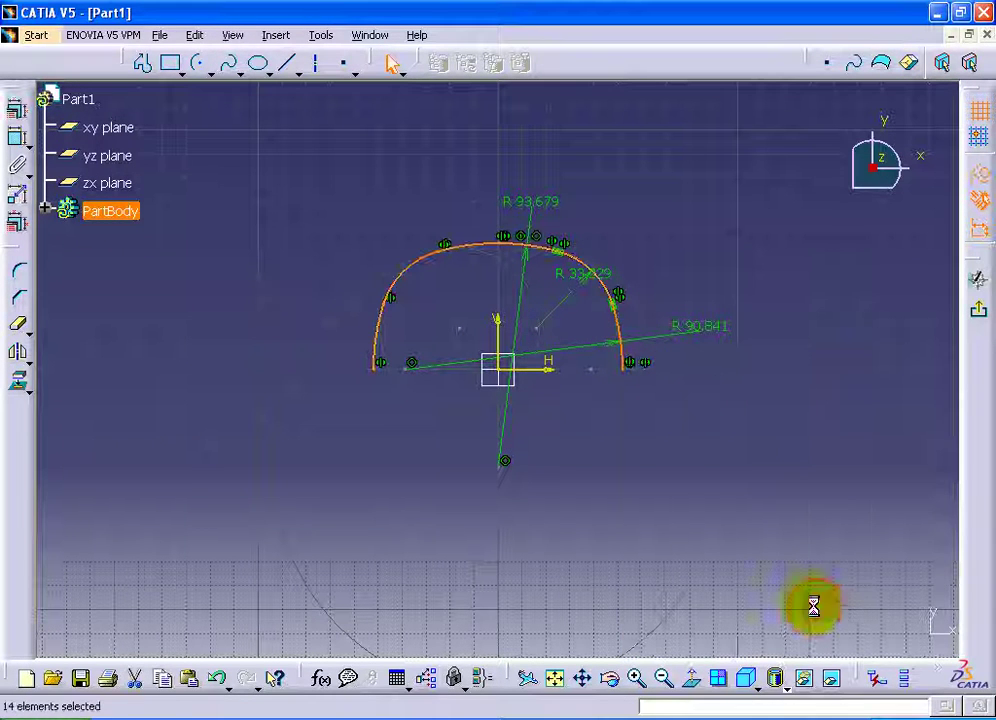
pyautogui.click(16, 355)
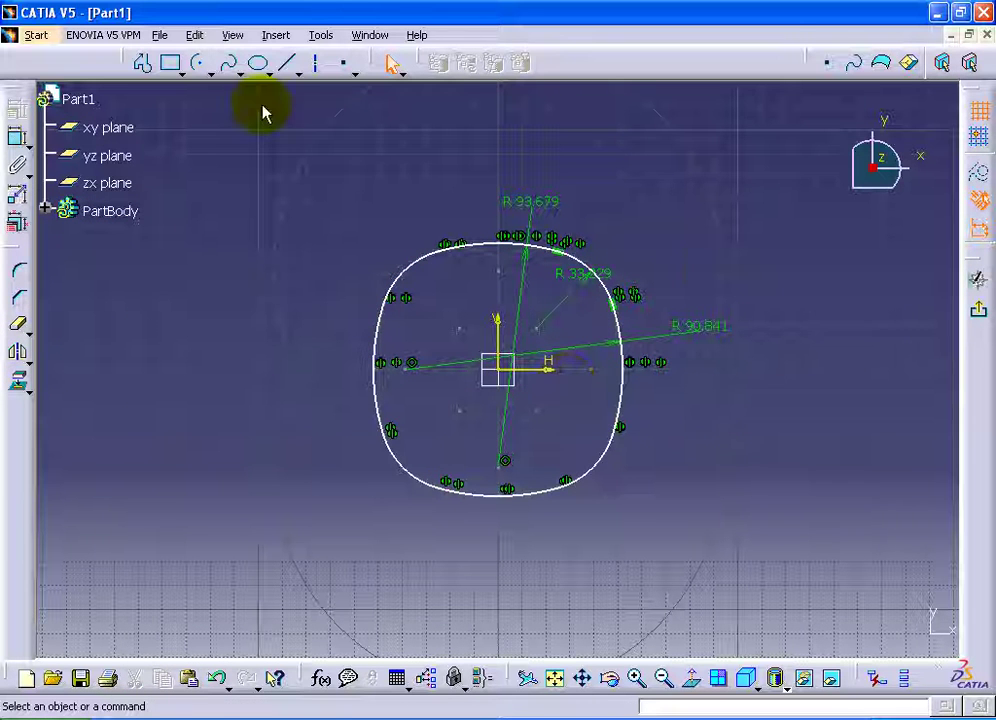
# - Dimension the profile's overall width, left to right arc, and its 105.44 height
pyautogui.click(16, 140)
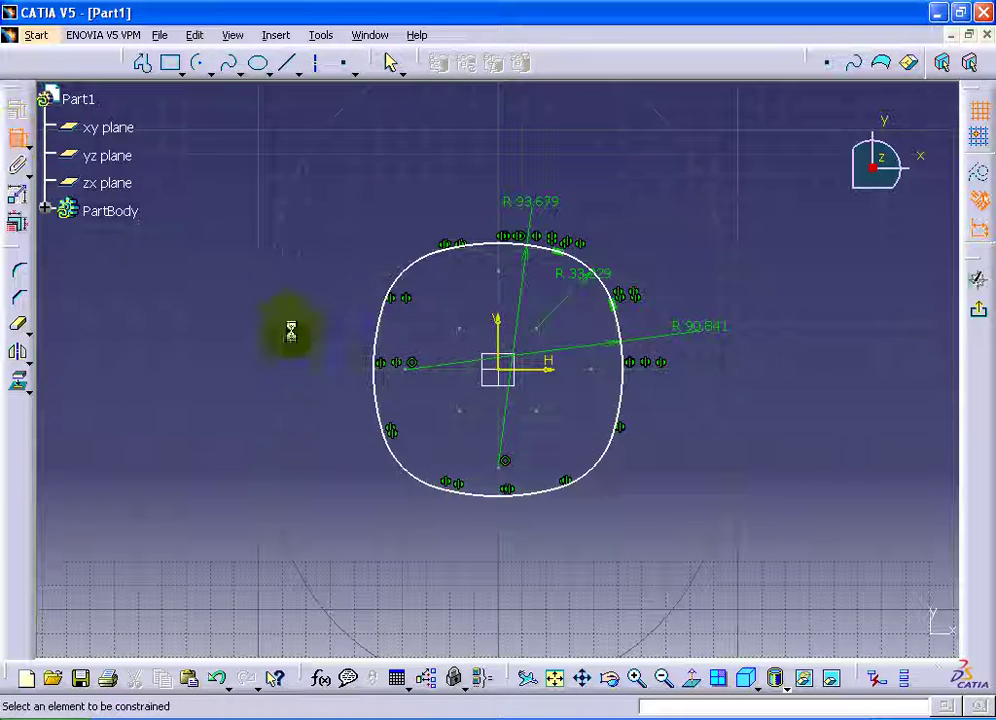
pyautogui.click(383, 355)
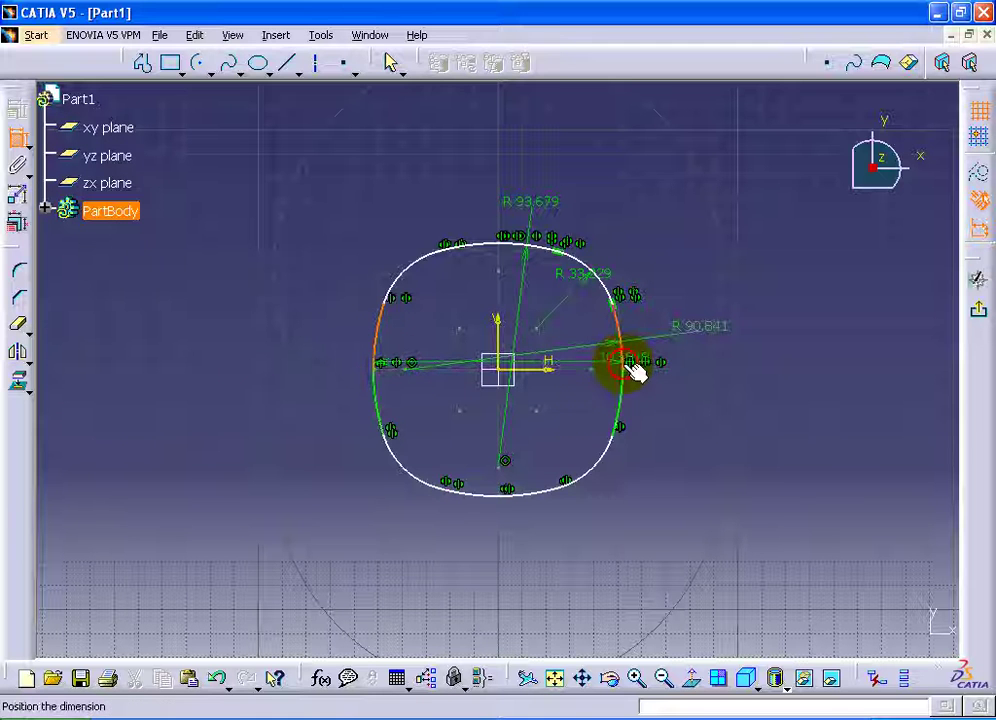
pyautogui.click(632, 370)
pyautogui.click(527, 573)
pyautogui.click(18, 139)
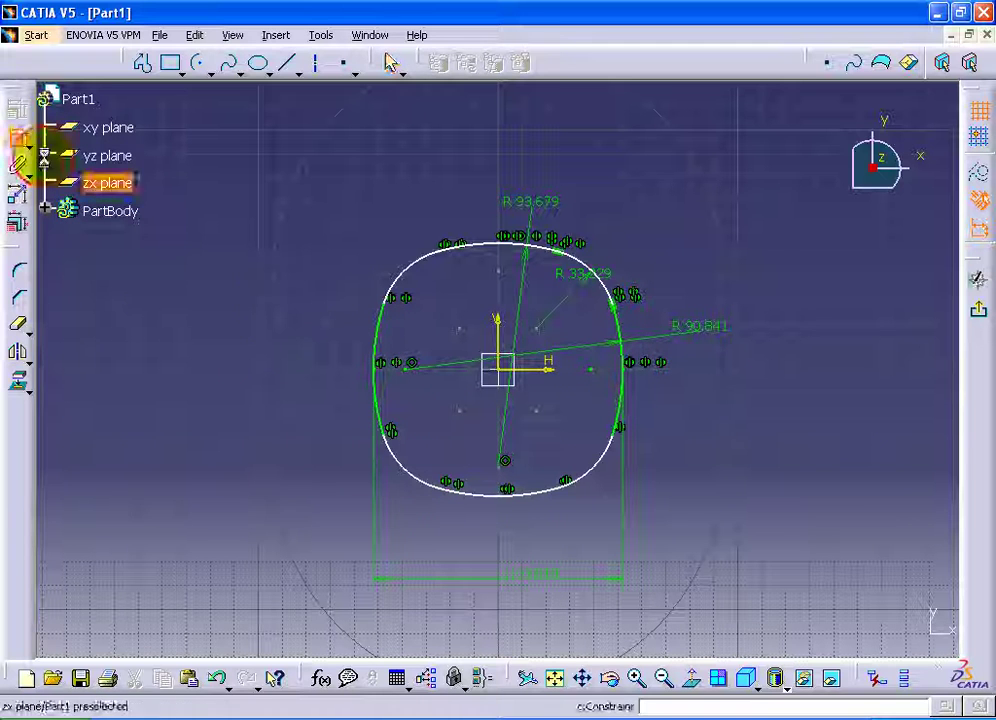
pyautogui.click(505, 500)
pyautogui.click(514, 266)
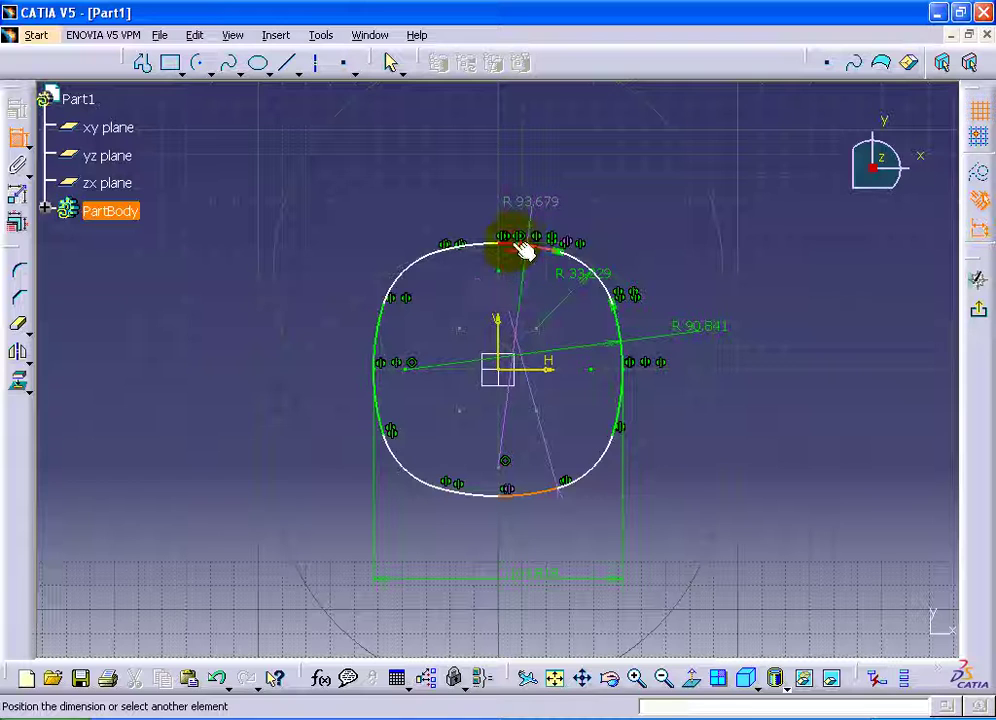
pyautogui.click(750, 369)
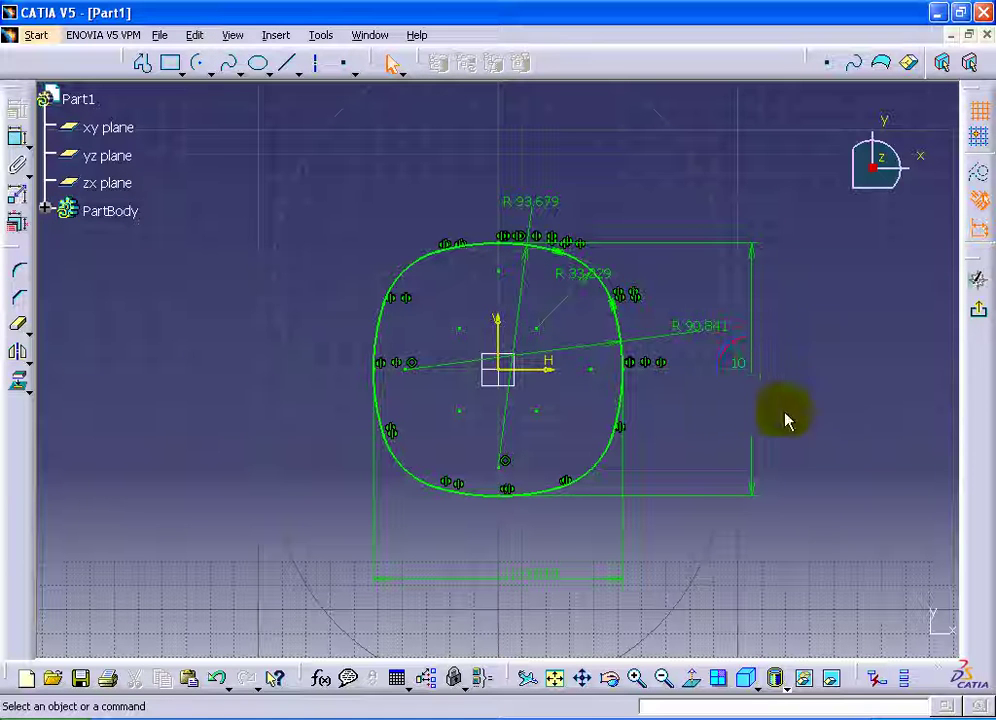
pyautogui.click(17, 225)
# - Set the profile to height 110, width 80, and corner radii 500, 300 and 30
pyautogui.moveTo(411, 422); pyautogui.dragTo(197, 340, button='middle')
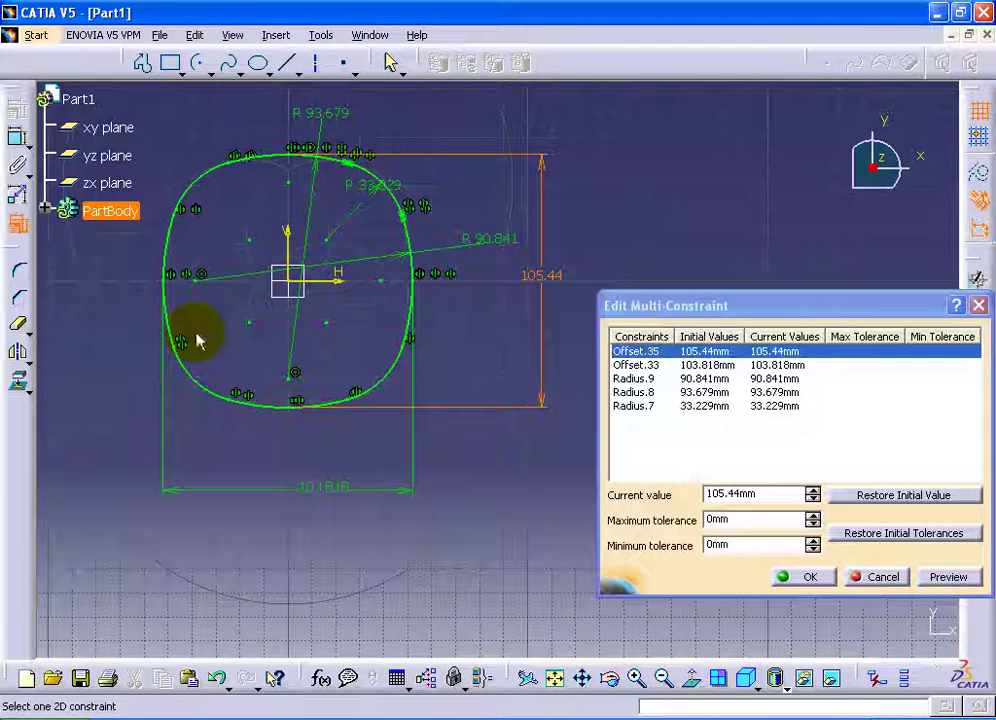
pyautogui.doubleClick(745, 493)
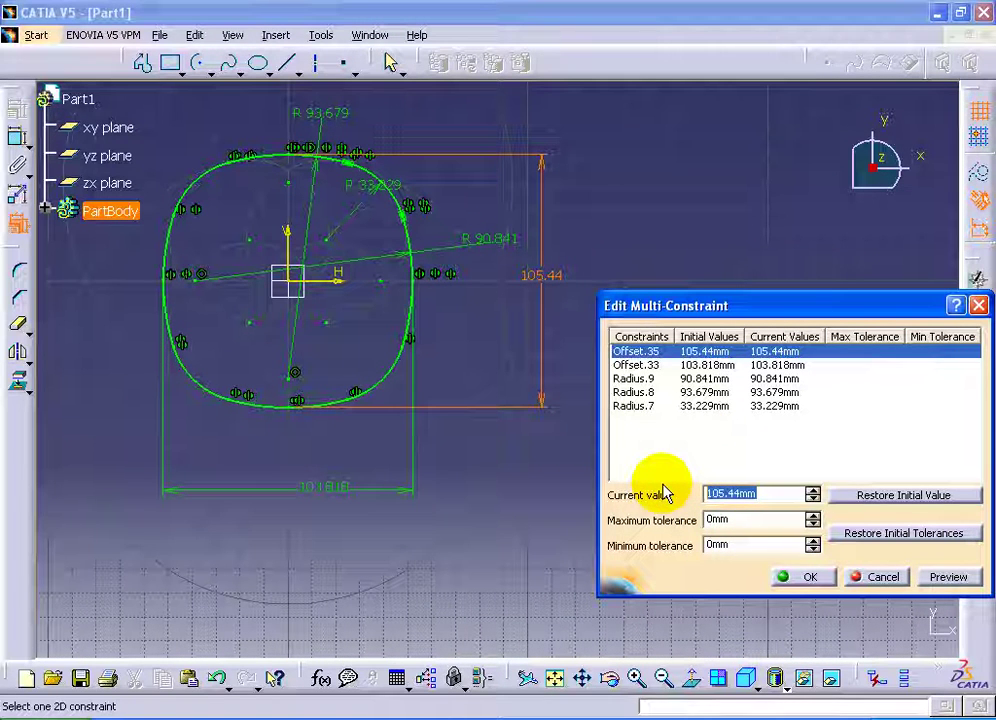
pyautogui.write('110')
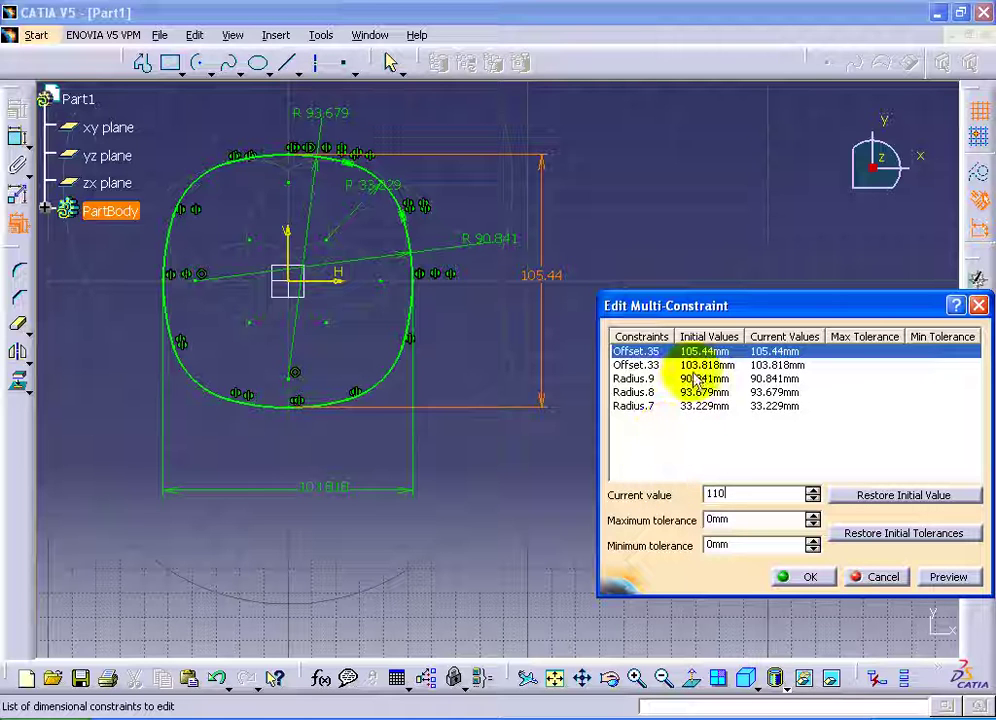
pyautogui.click(692, 366)
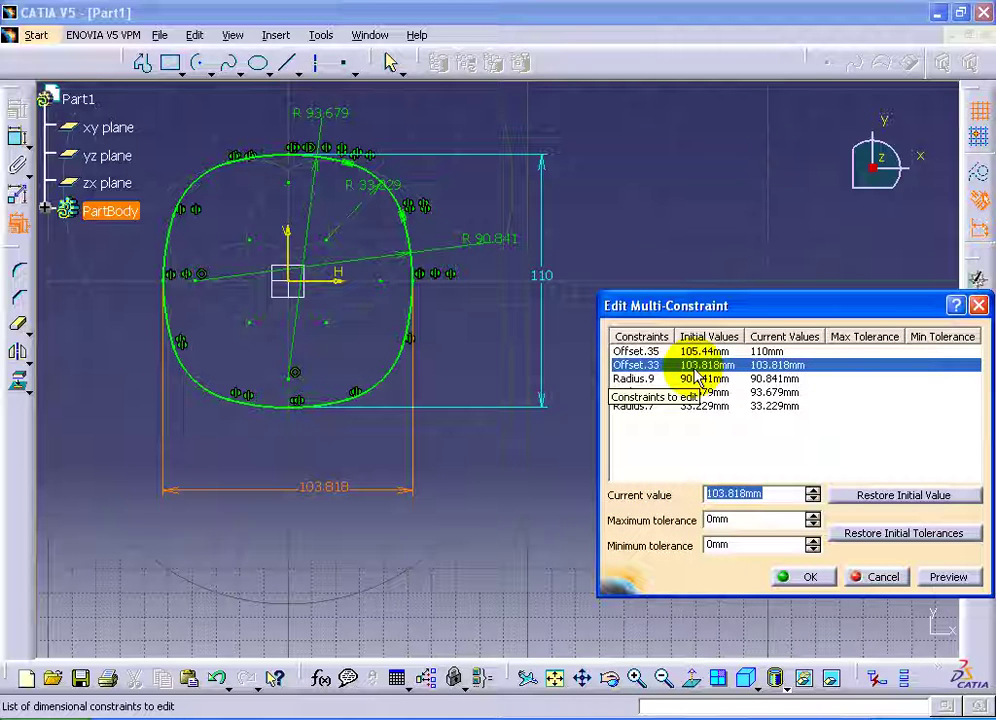
pyautogui.click(782, 379)
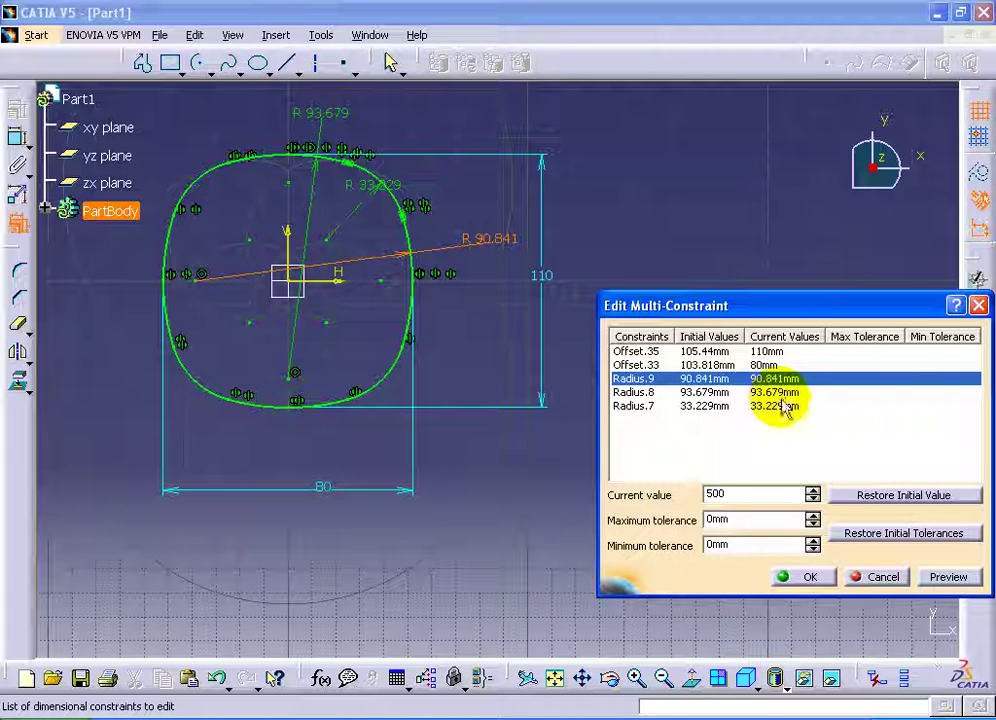
pyautogui.click(778, 394)
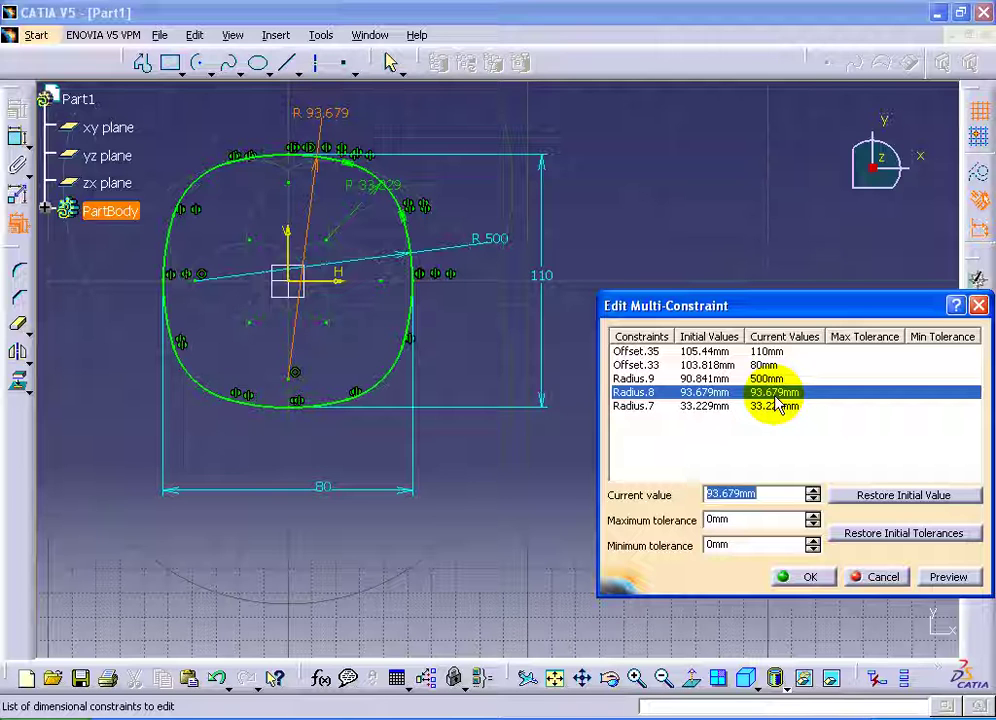
pyautogui.write('300')
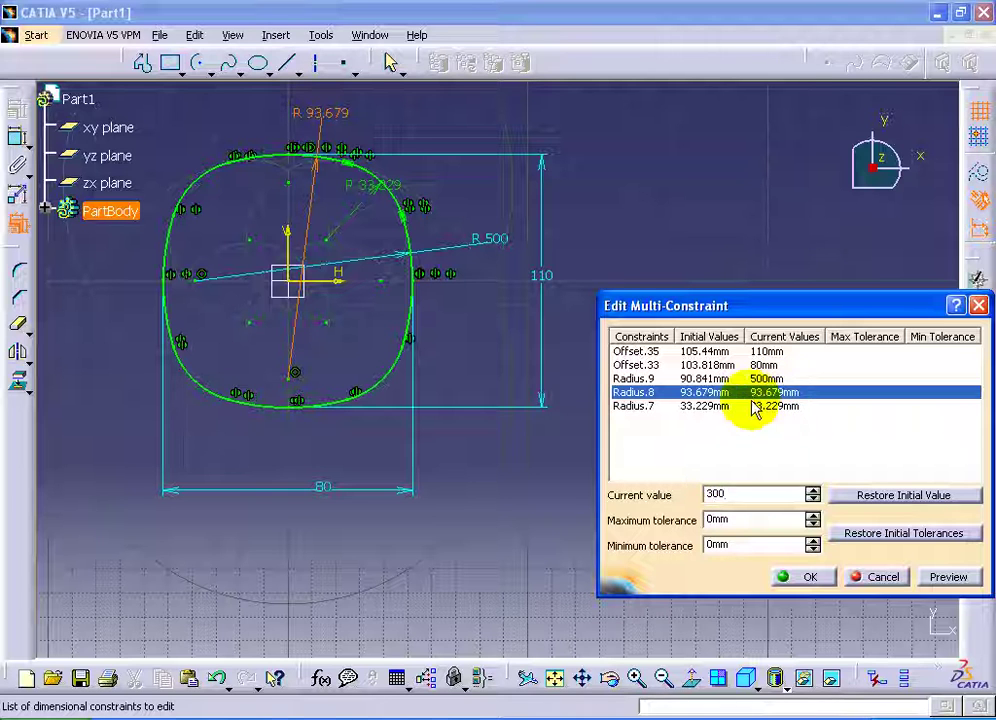
pyautogui.click(635, 407)
pyautogui.write('30')
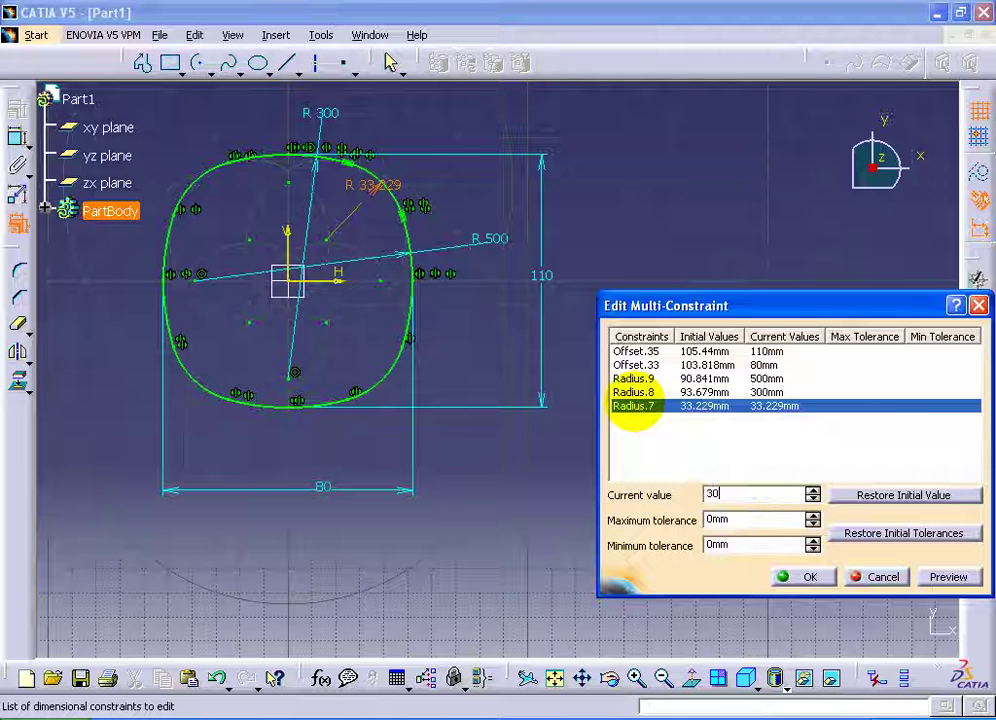
pyautogui.click(800, 577)
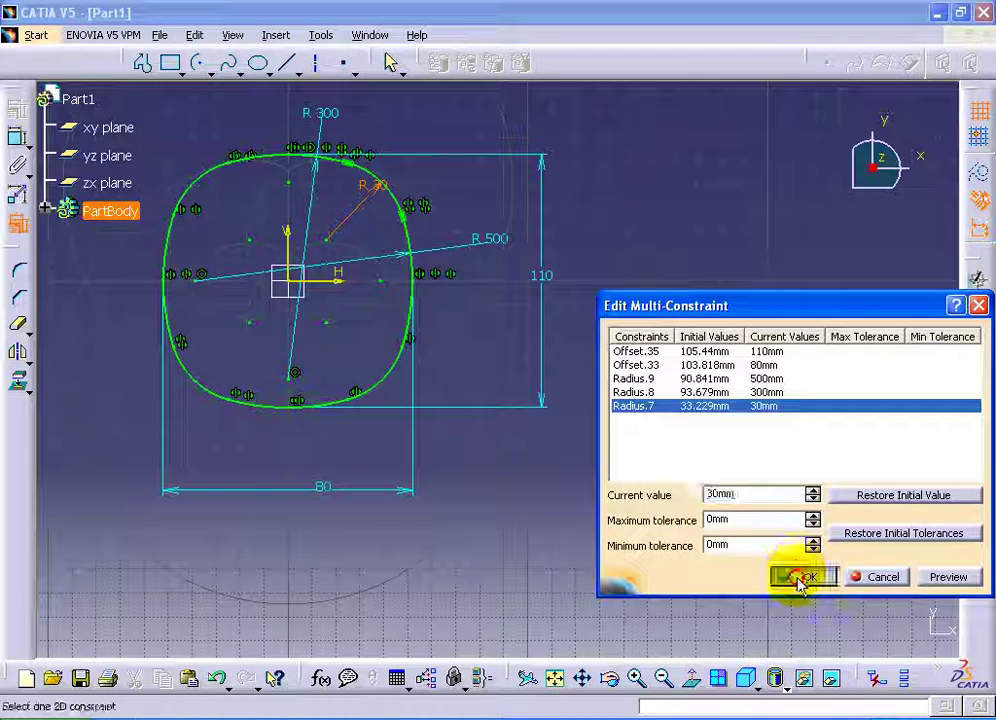
# - Leave the sketch and start a new sketch on the yz plane
pyautogui.click(980, 313)
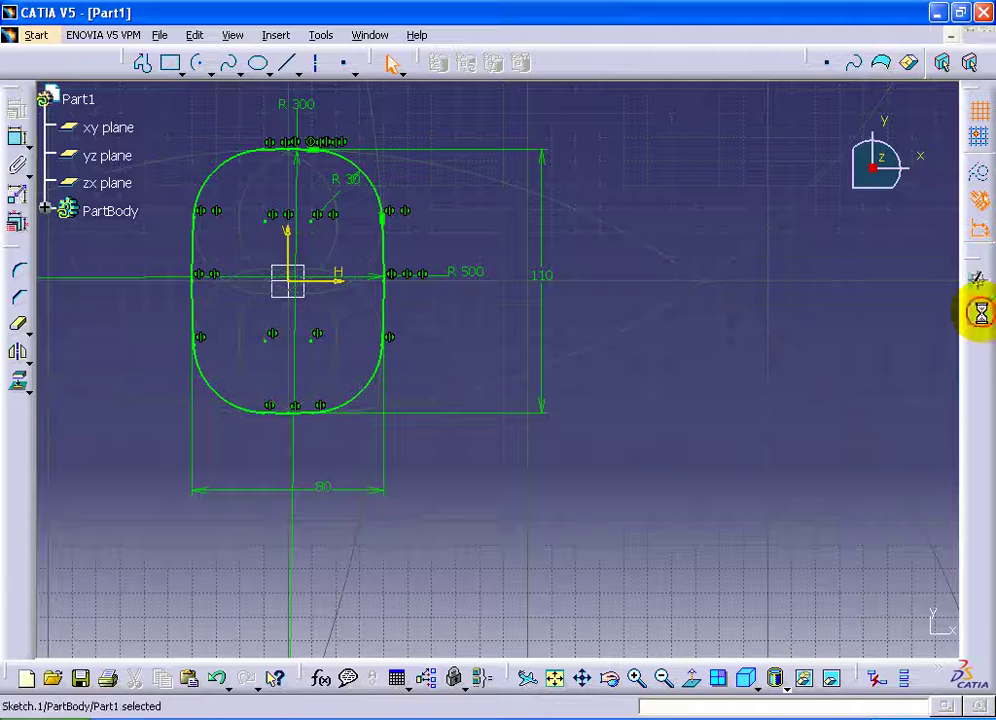
pyautogui.click(755, 422)
pyautogui.moveTo(753, 430)
pyautogui.mouseDown(button='middle')
pyautogui.moveTo(668, 467)
pyautogui.moveTo(573, 415)
pyautogui.mouseUp(button='middle')
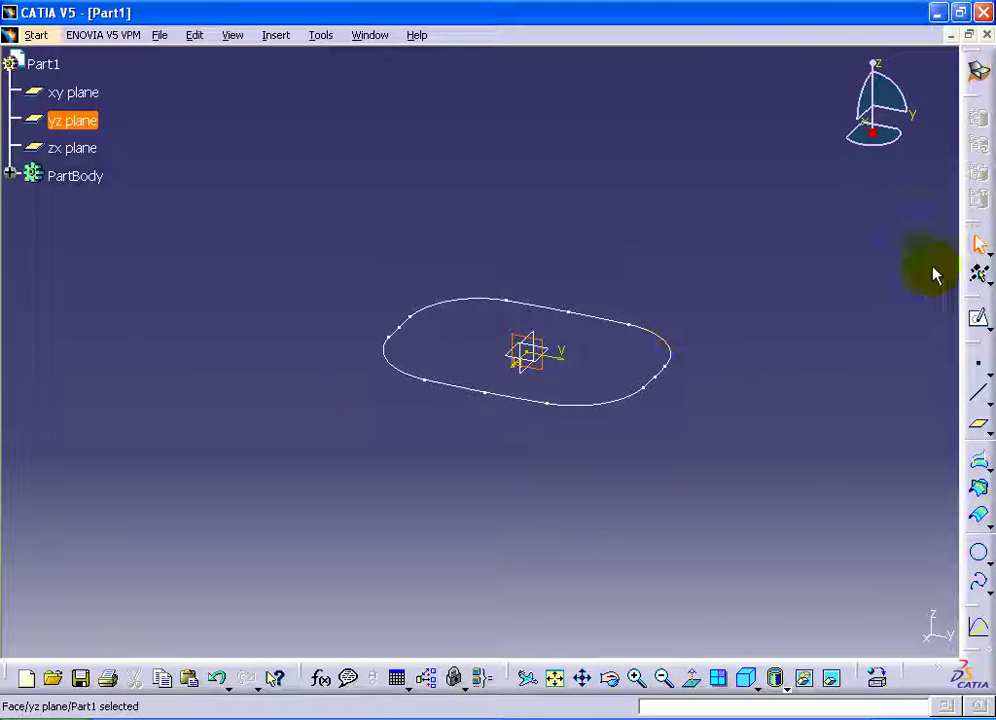
pyautogui.click(978, 317)
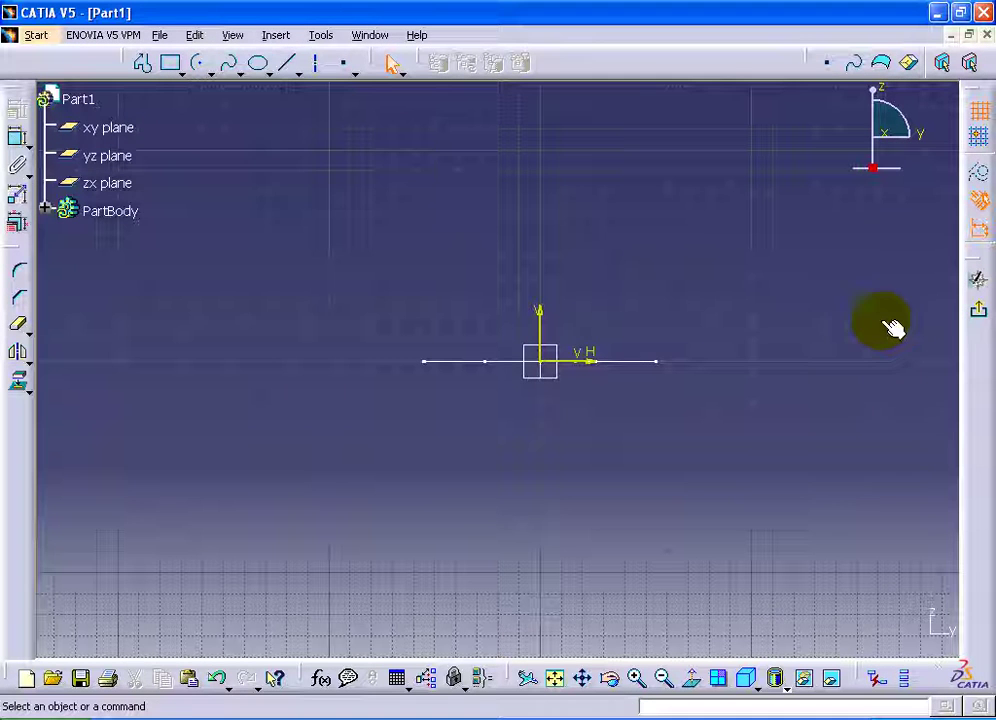
# - Draw a short arc at right, centred left of the origin
pyautogui.click(200, 68)
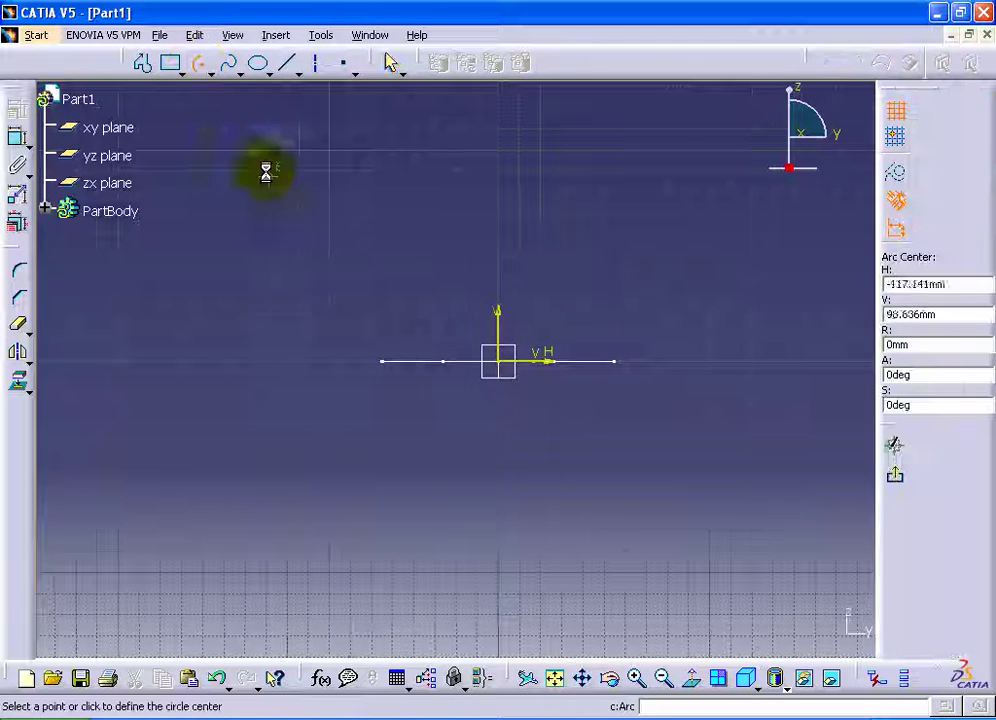
pyautogui.click(337, 361)
pyautogui.click(679, 361)
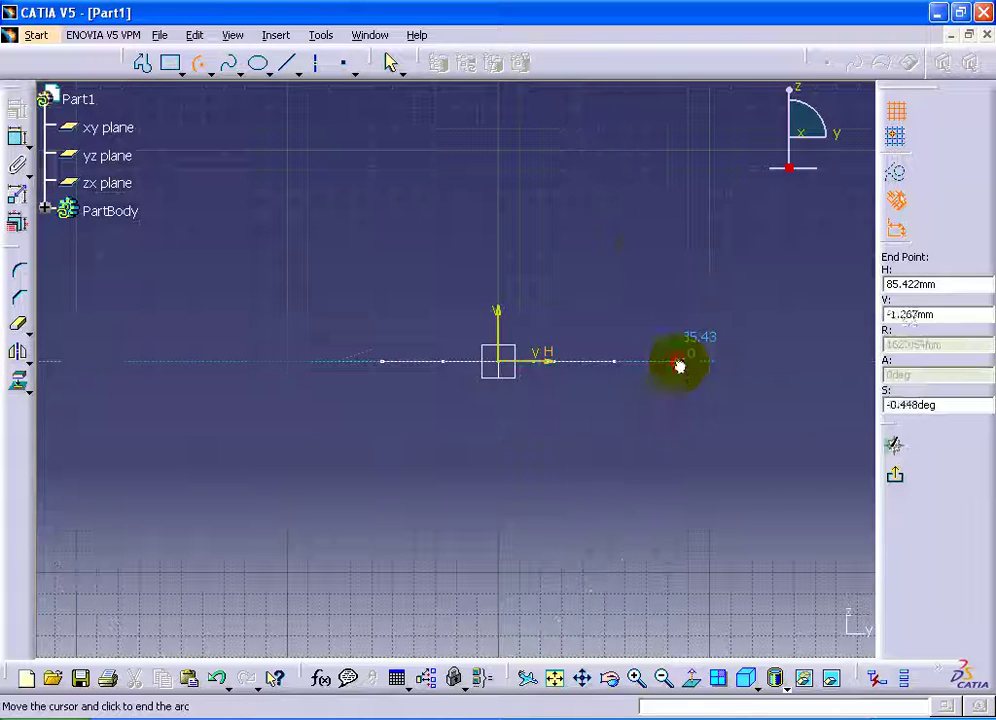
pyautogui.click(630, 243)
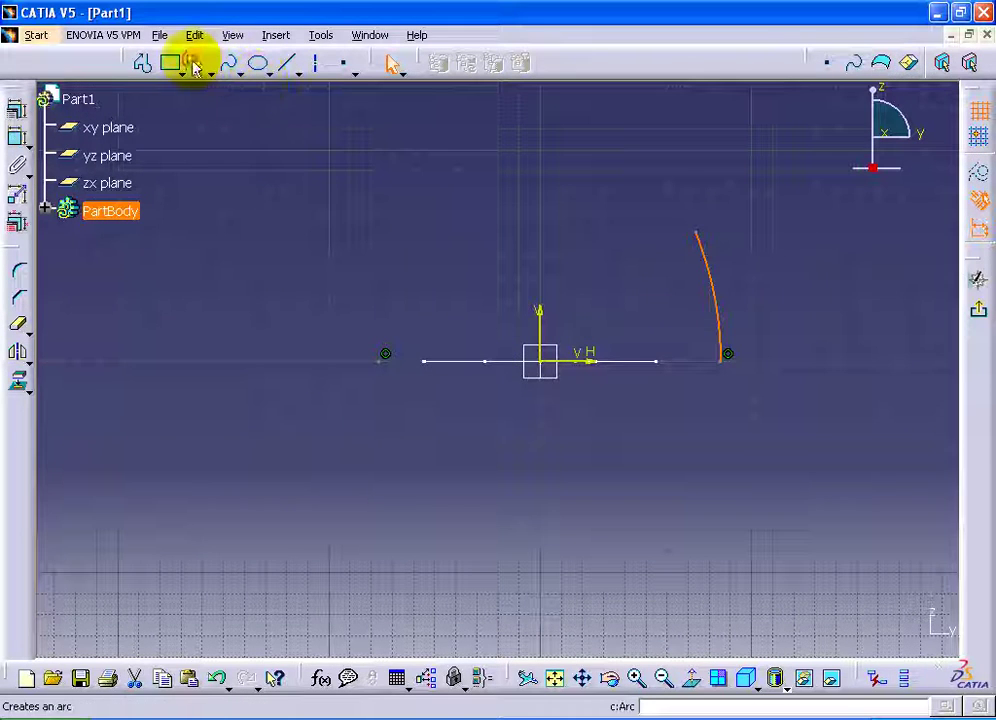
# - Draw a large arc centred below the origin, sweeping over the top of the sketch
pyautogui.click(196, 66)
pyautogui.click(500, 472)
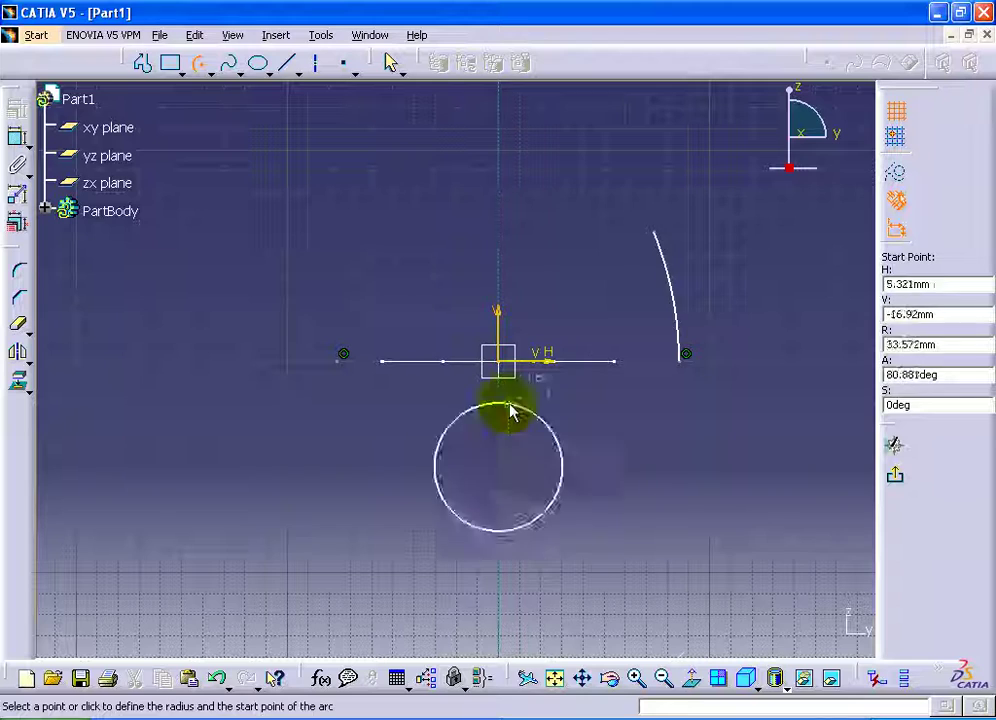
pyautogui.click(738, 292)
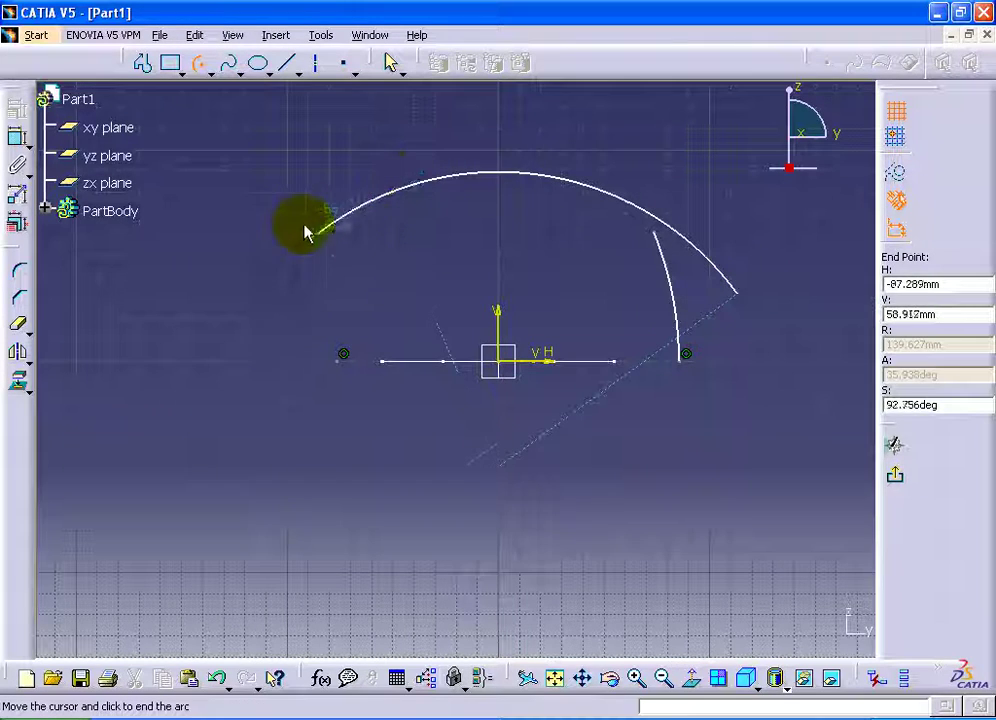
pyautogui.click(282, 261)
pyautogui.click(467, 142)
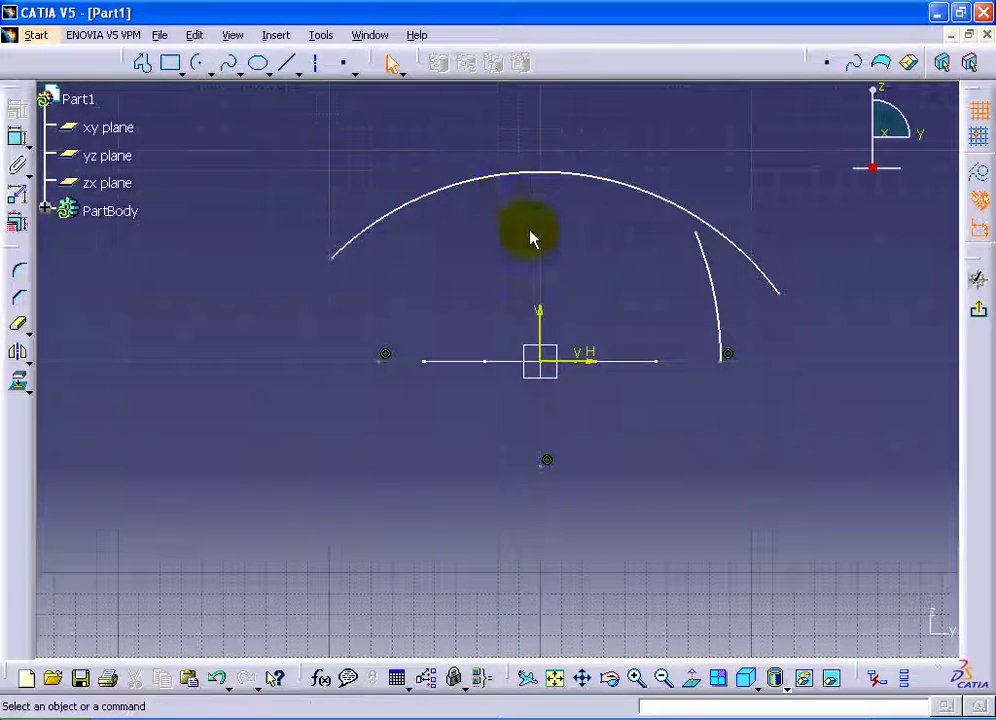
pyautogui.moveTo(529, 236); pyautogui.dragTo(430, 344, button='middle')
# - Dimension the 89.56 arc height, radii 162.054 and 139.627, and the 95.427 horizontal offset
pyautogui.click(16, 137)
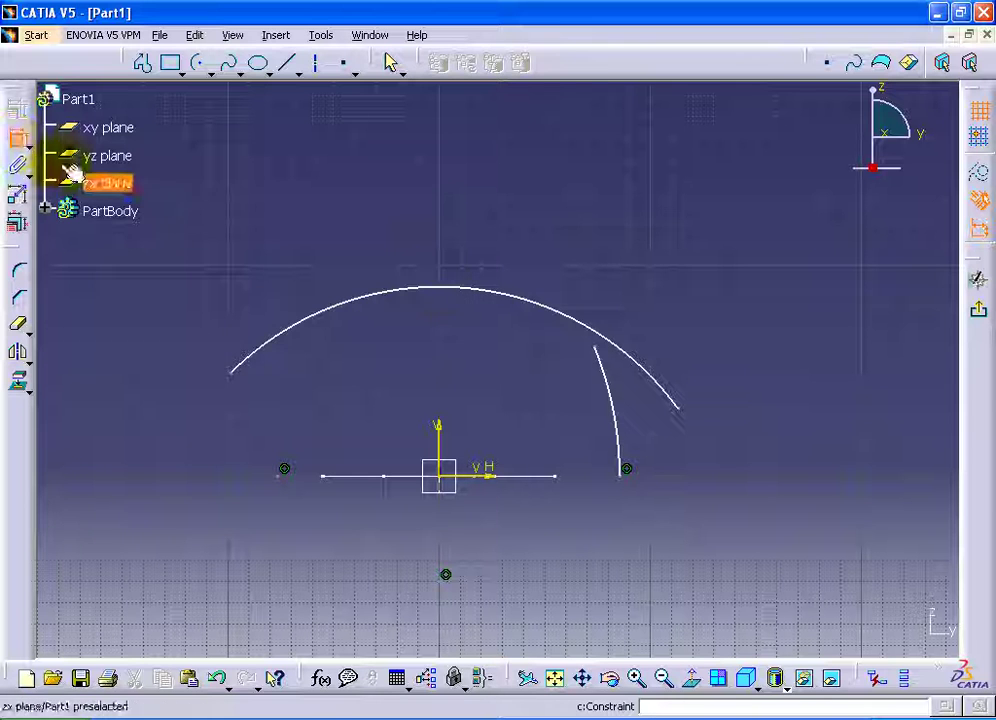
pyautogui.click(445, 294)
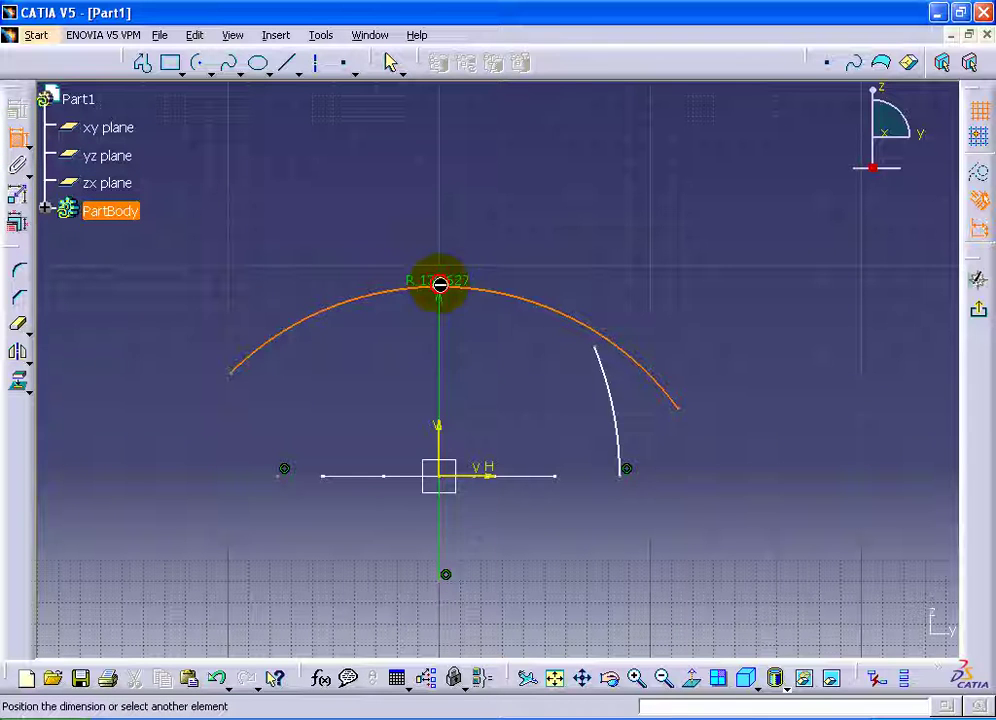
pyautogui.click(483, 478)
pyautogui.click(800, 418)
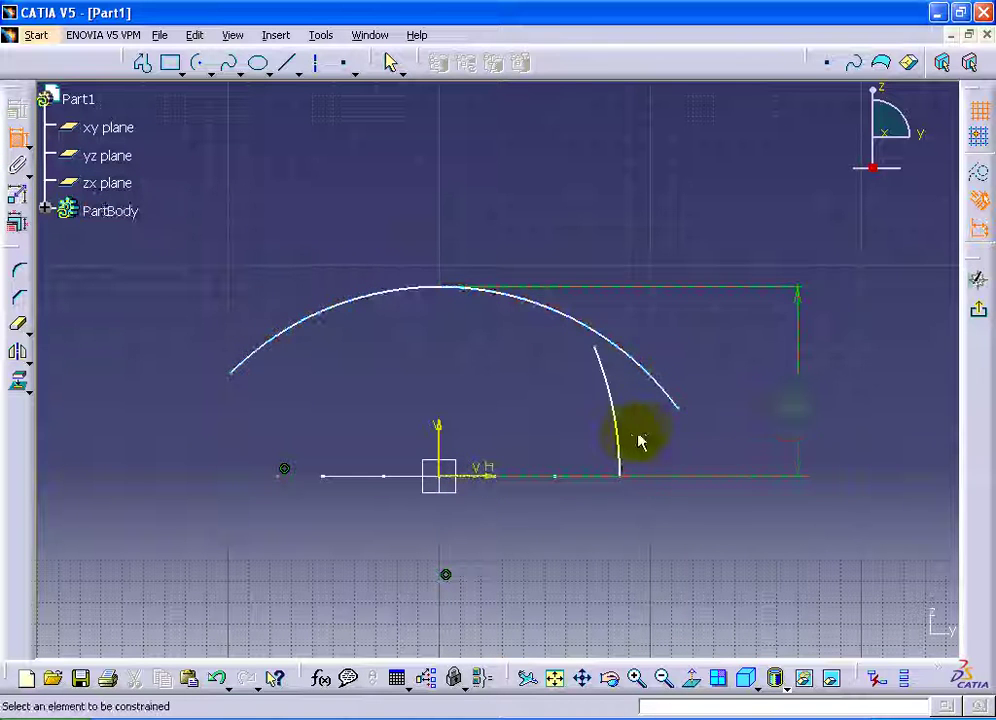
pyautogui.click(616, 431)
pyautogui.click(722, 430)
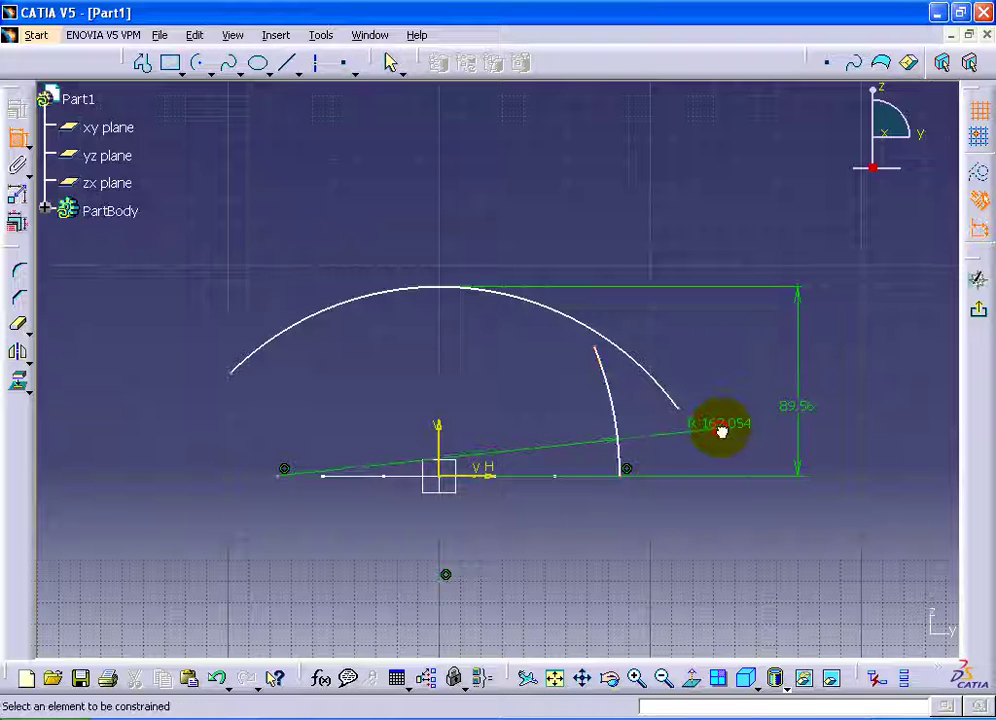
pyautogui.click(447, 452)
pyautogui.click(527, 535)
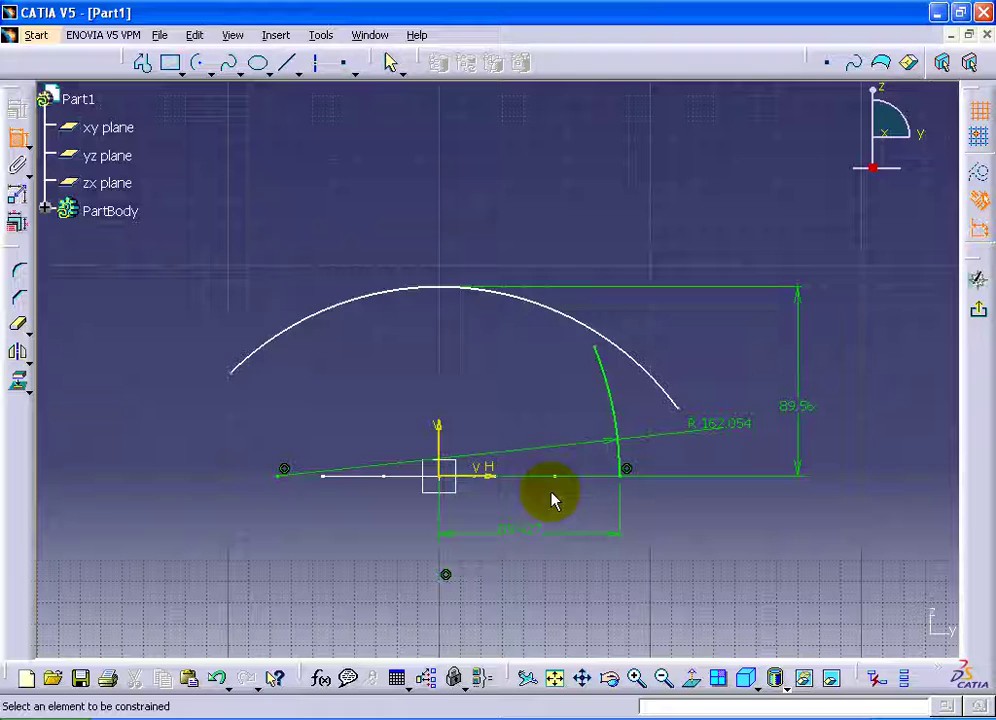
pyautogui.click(563, 316)
pyautogui.click(589, 216)
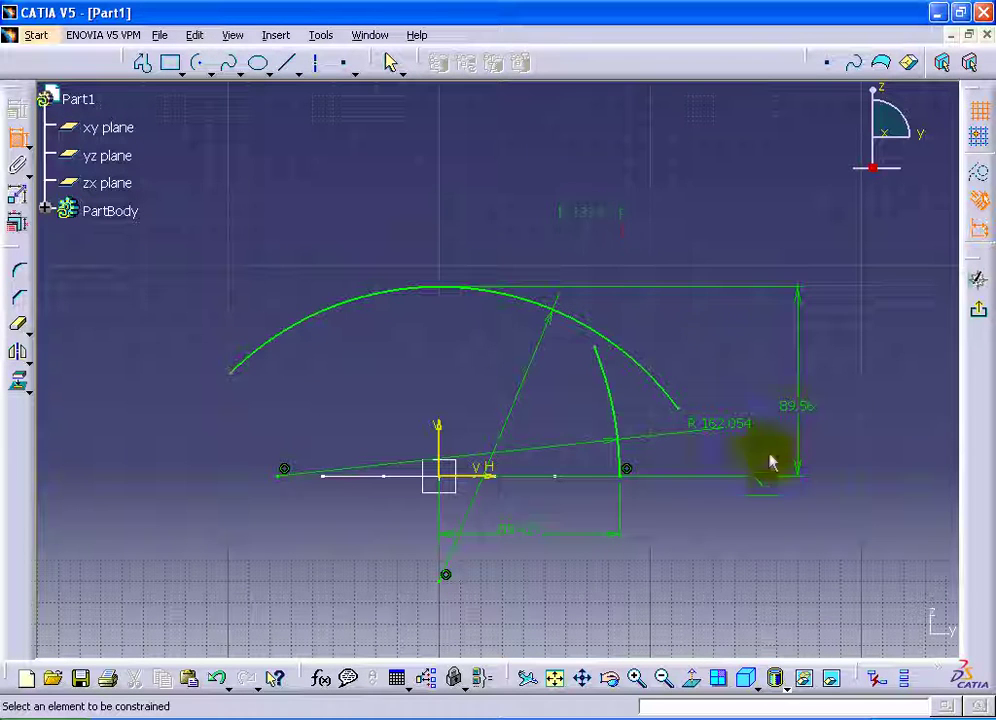
pyautogui.moveTo(805, 589); pyautogui.dragTo(562, 515, button='middle')
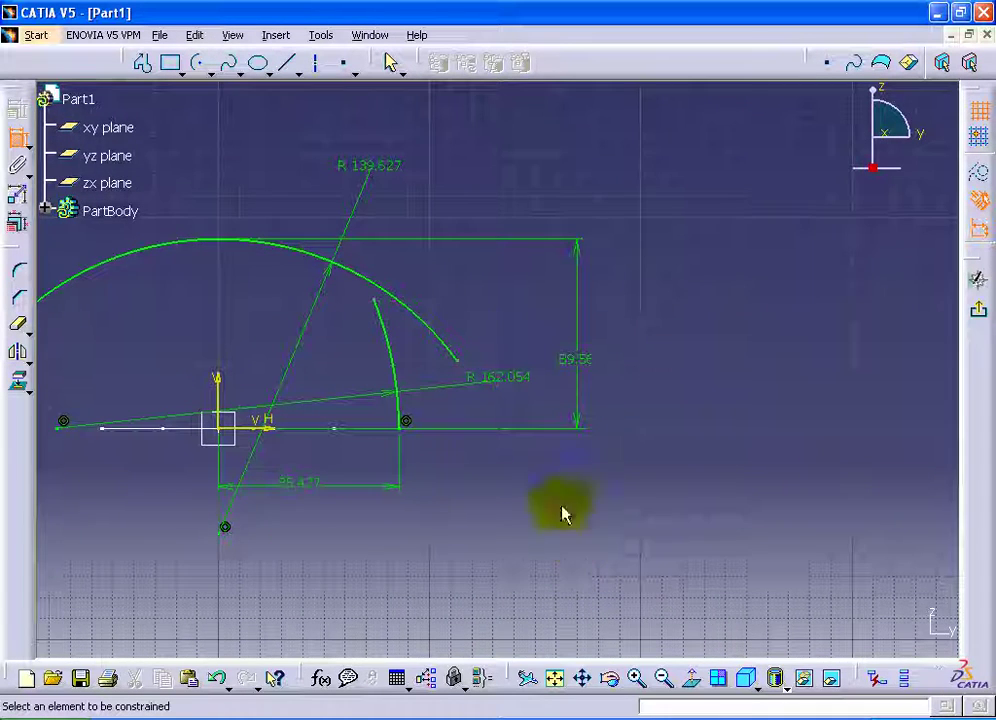
# - In the multi-constraint editor, set the large radius to 200, offset to 55, small radius to 100
pyautogui.click(18, 222)
pyautogui.write('200')
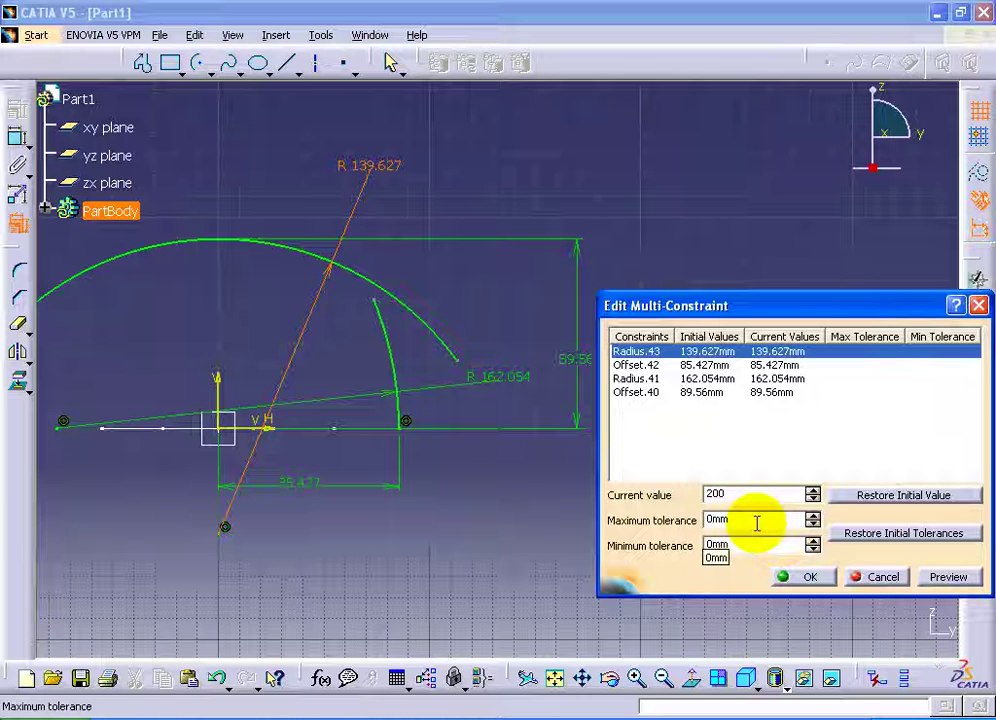
pyautogui.click(713, 365)
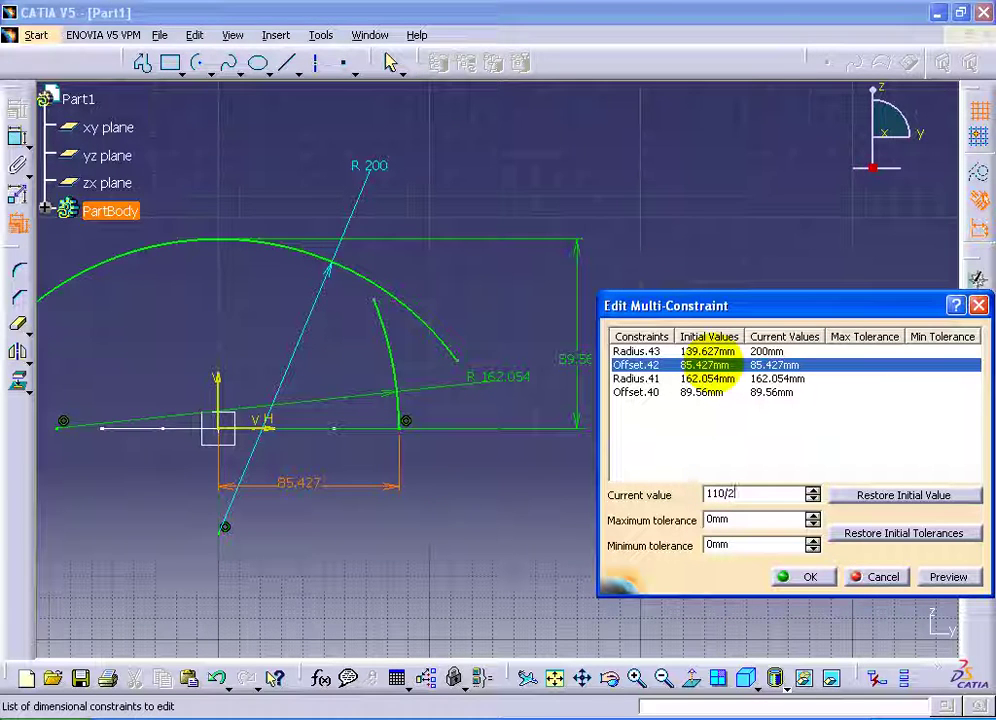
pyautogui.click(706, 379)
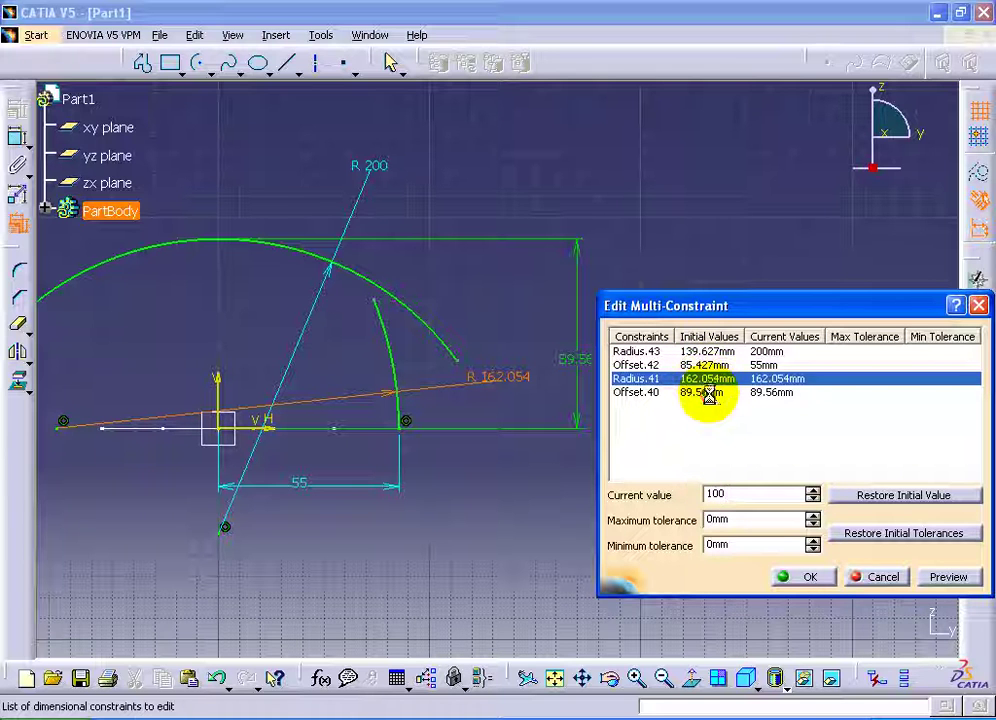
pyautogui.click(707, 393)
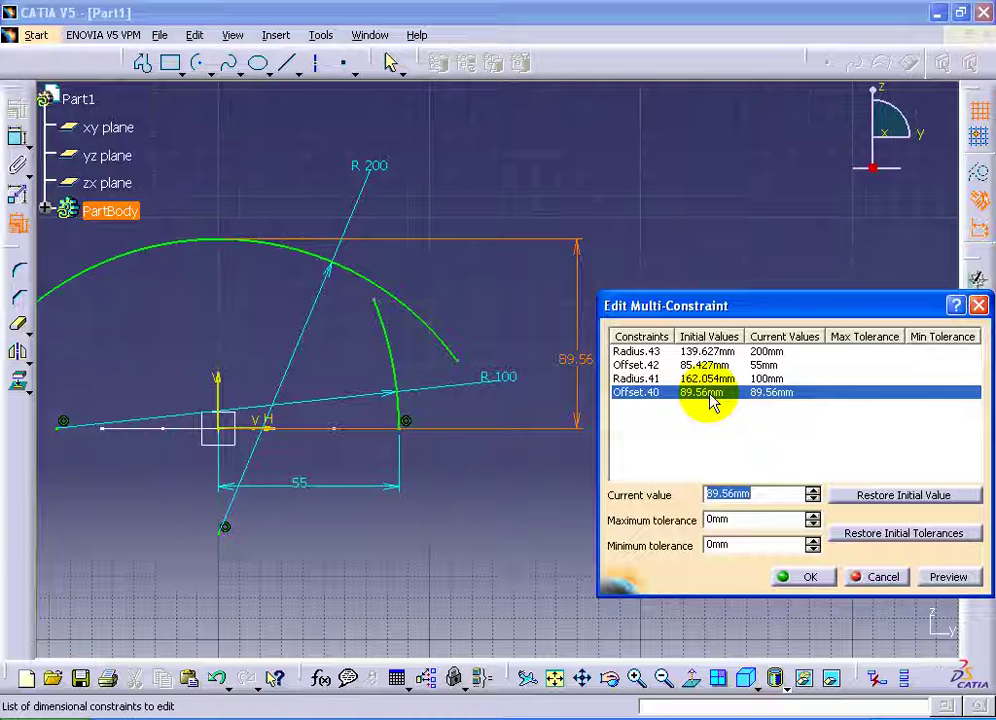
# - Set the arc height to 30 mm and apply all the new dimensions
pyautogui.write('30')
pyautogui.click(808, 577)
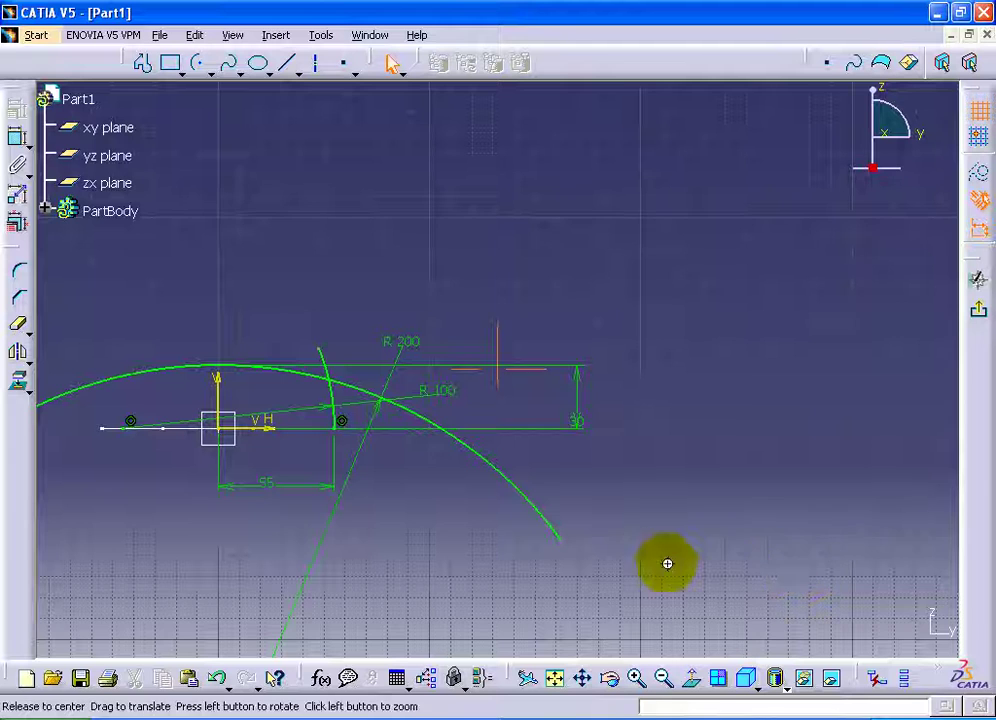
pyautogui.moveTo(667, 562); pyautogui.dragTo(818, 557, button='middle')
# - Shorten the large arc at both ends and return to the 3D part
pyautogui.moveTo(716, 524); pyautogui.dragTo(562, 378)
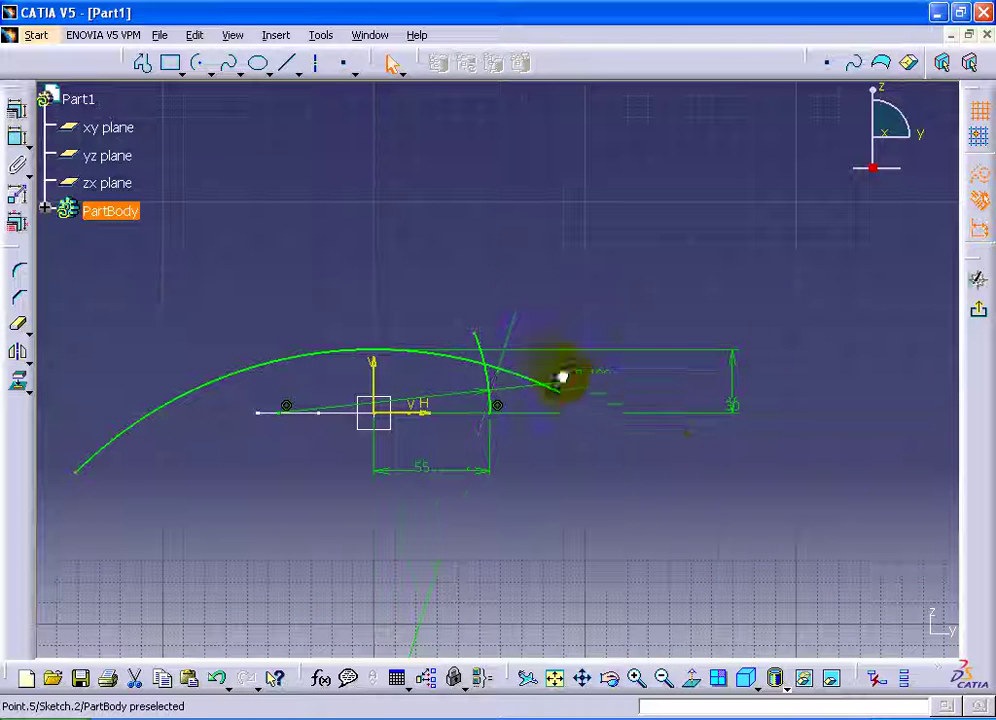
pyautogui.moveTo(85, 478); pyautogui.dragTo(215, 378)
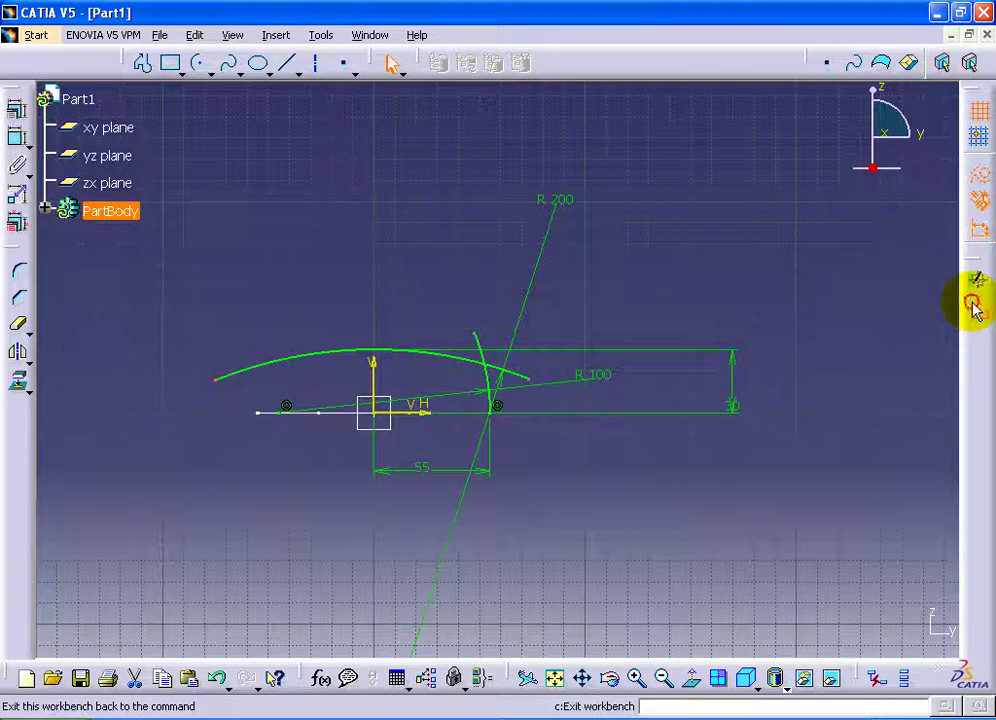
pyautogui.click(977, 309)
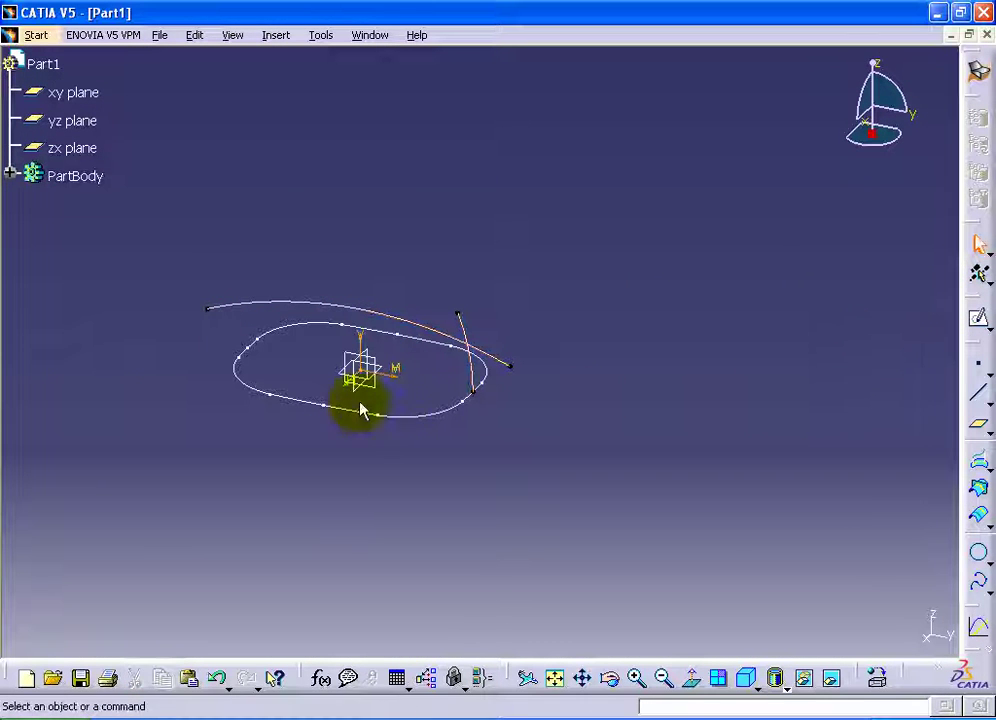
# - Start a zx-plane sketch with one wide arc centred well below the origin
pyautogui.click(977, 318)
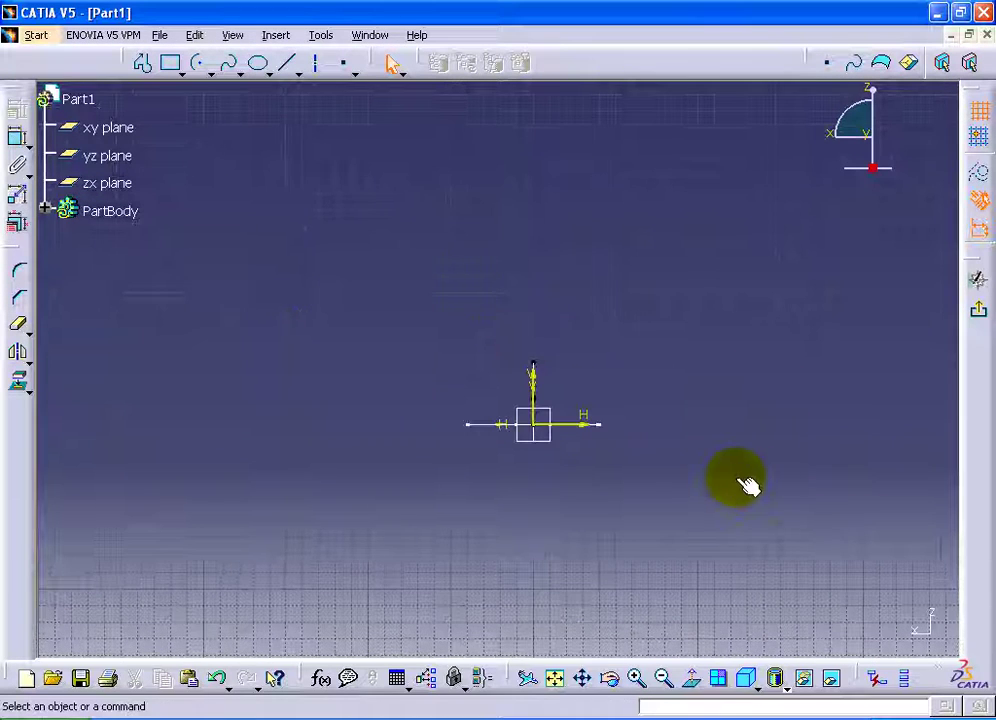
pyautogui.moveTo(740, 422); pyautogui.dragTo(656, 389, button='middle')
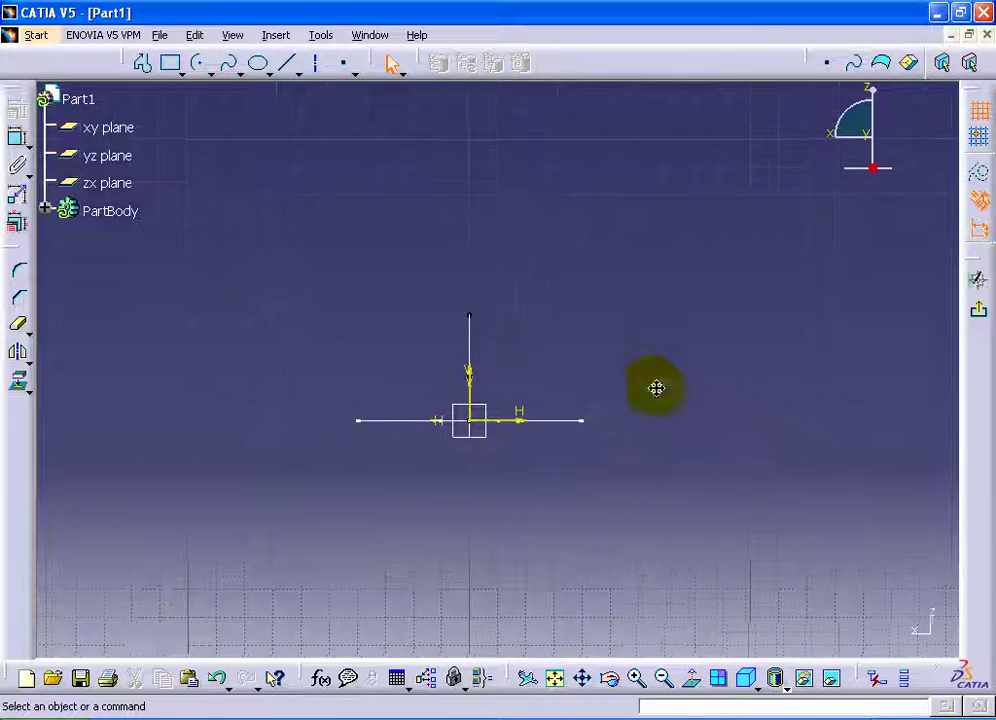
pyautogui.click(232, 66)
pyautogui.click(198, 63)
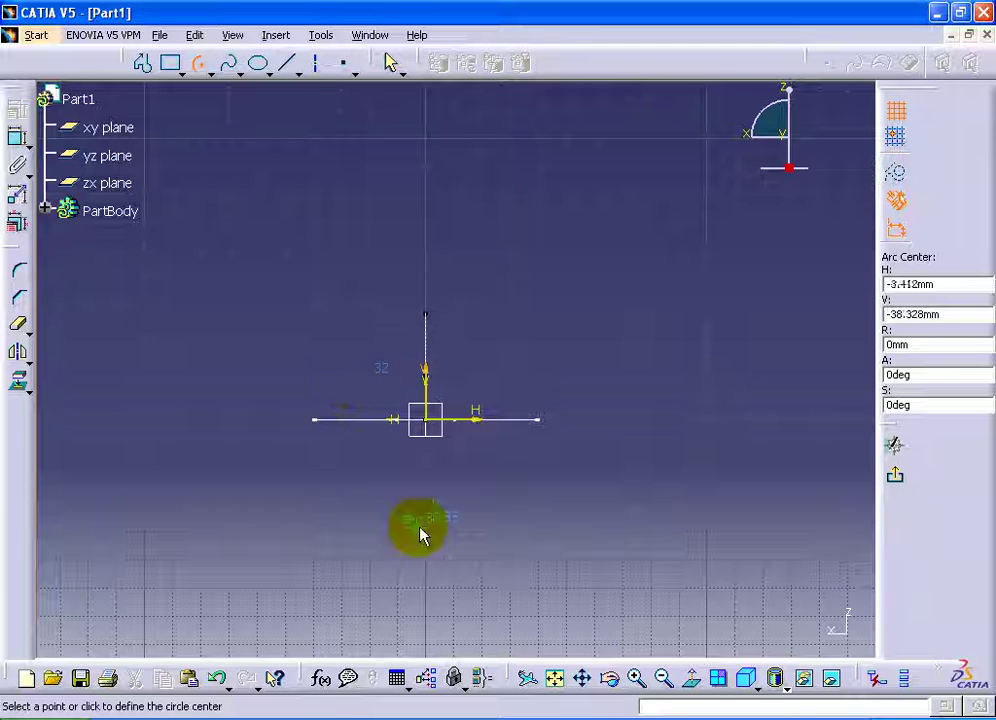
pyautogui.click(427, 527)
pyautogui.click(294, 379)
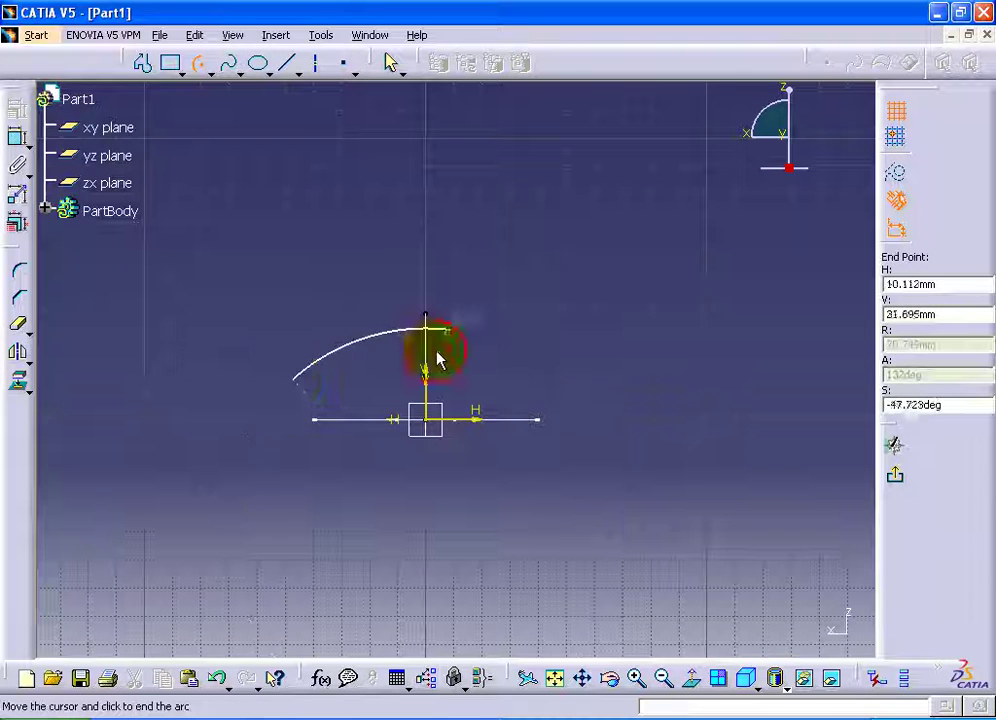
pyautogui.click(556, 369)
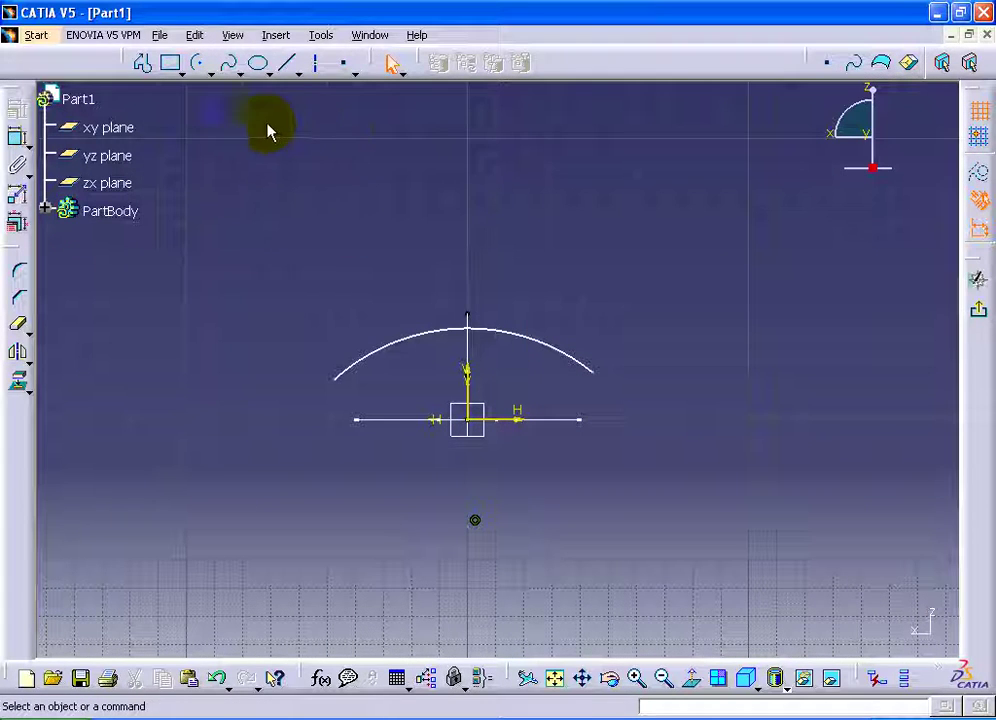
# - Add a vertical height dimension and a radius dimension to the arc
pyautogui.click(486, 331)
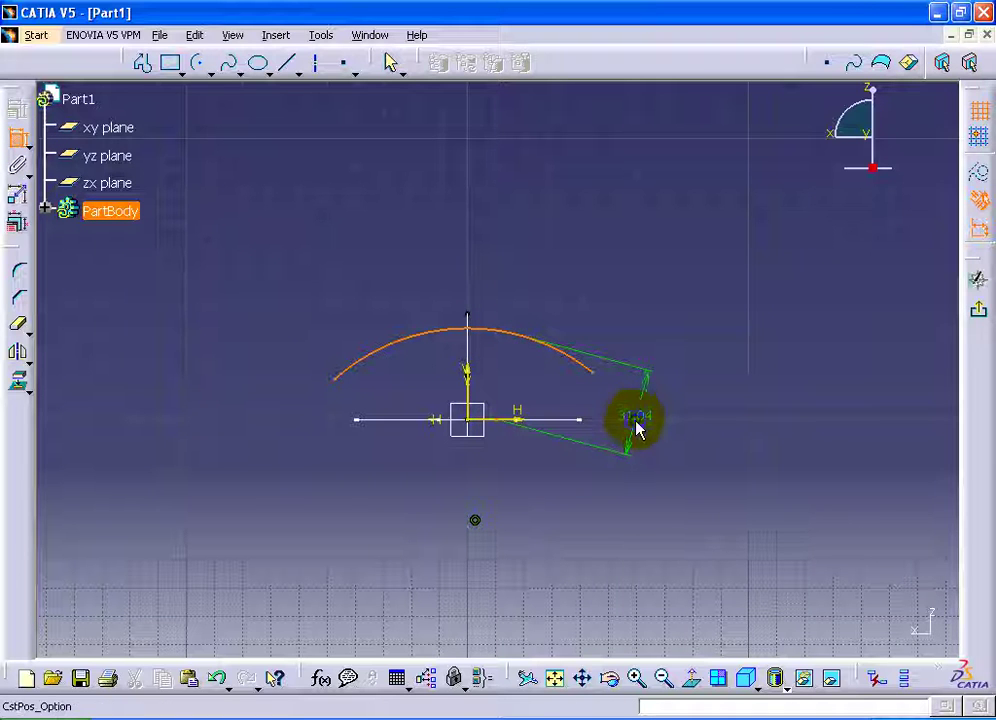
pyautogui.rightClick(637, 423)
pyautogui.click(686, 500)
pyautogui.click(690, 403)
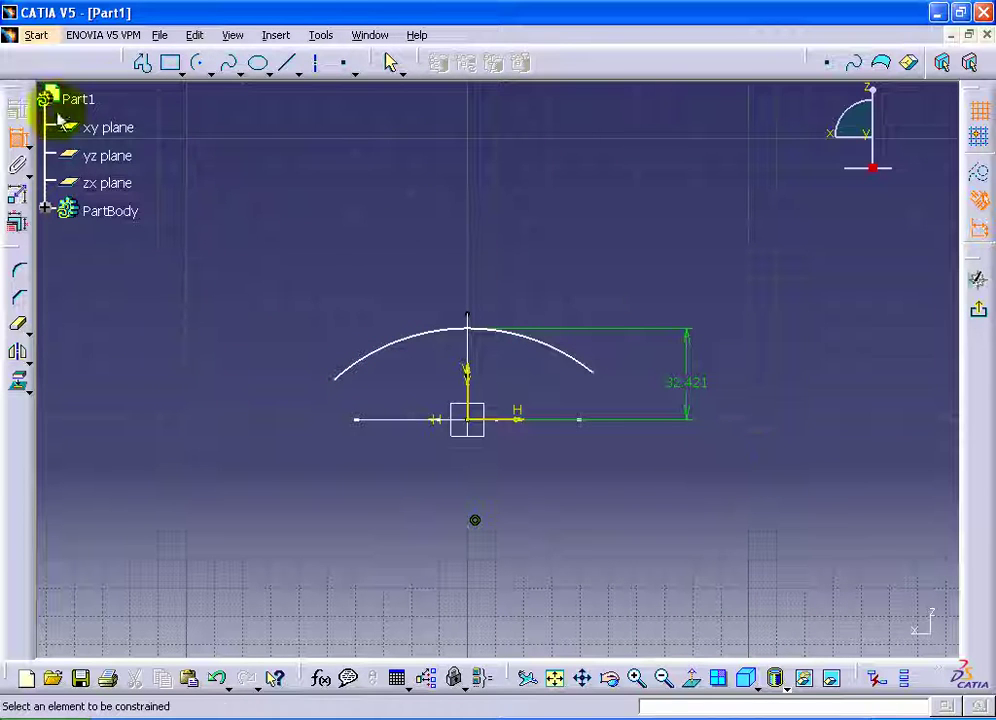
pyautogui.click(416, 345)
pyautogui.click(394, 287)
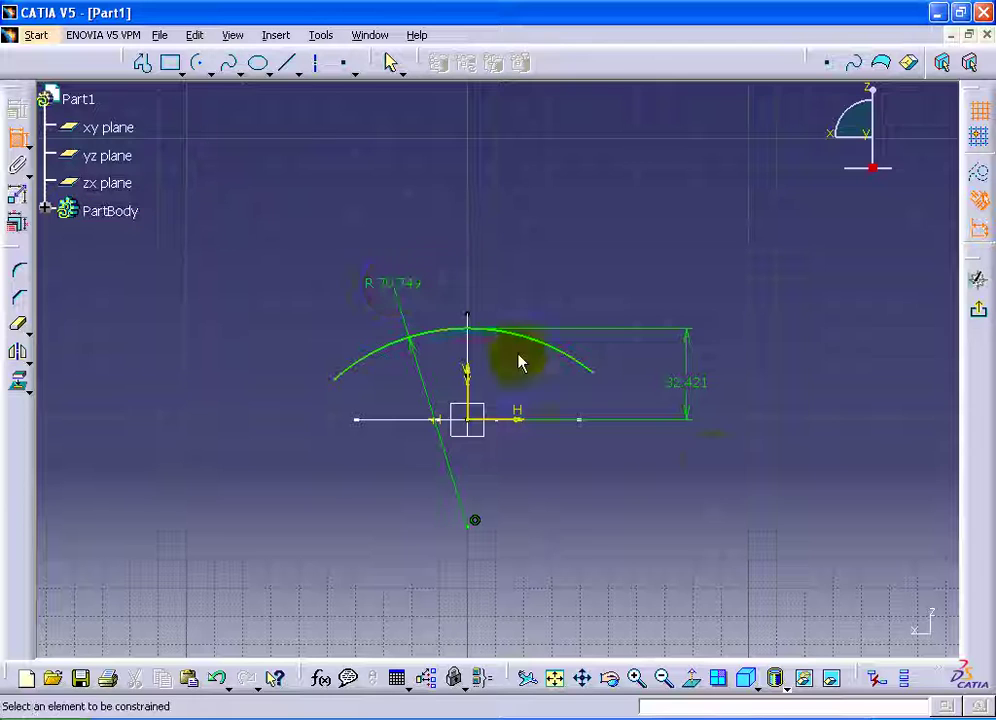
# - Change the arc's height dimension from 32.421 to 30 and begin editing its radius
pyautogui.doubleClick(688, 388)
pyautogui.write('30')
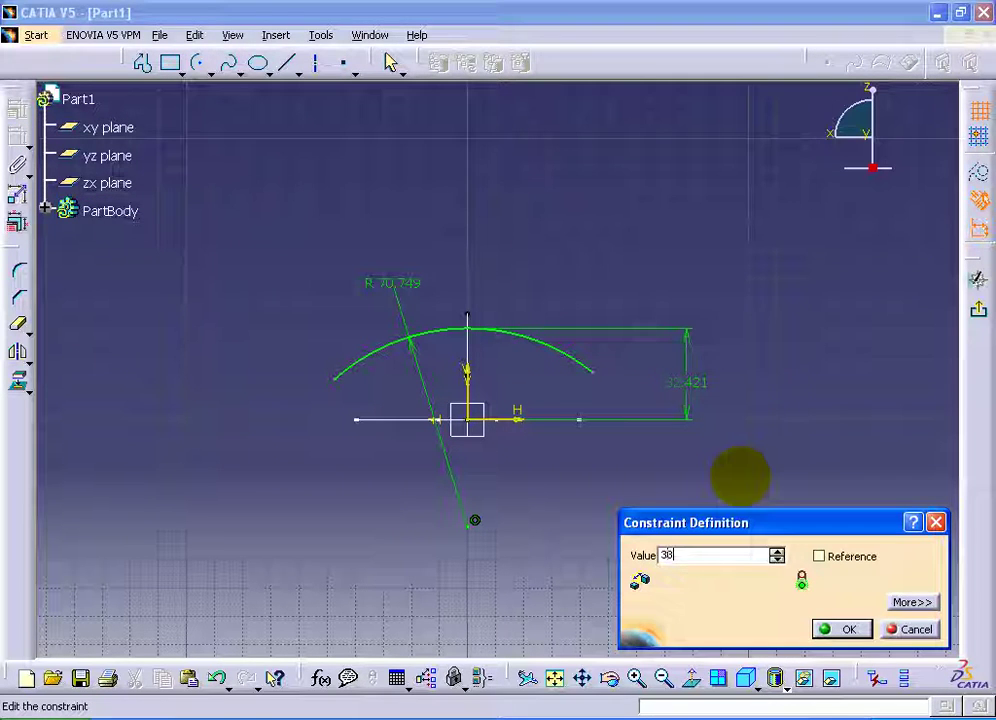
pyautogui.press('Return')
pyautogui.doubleClick(401, 286)
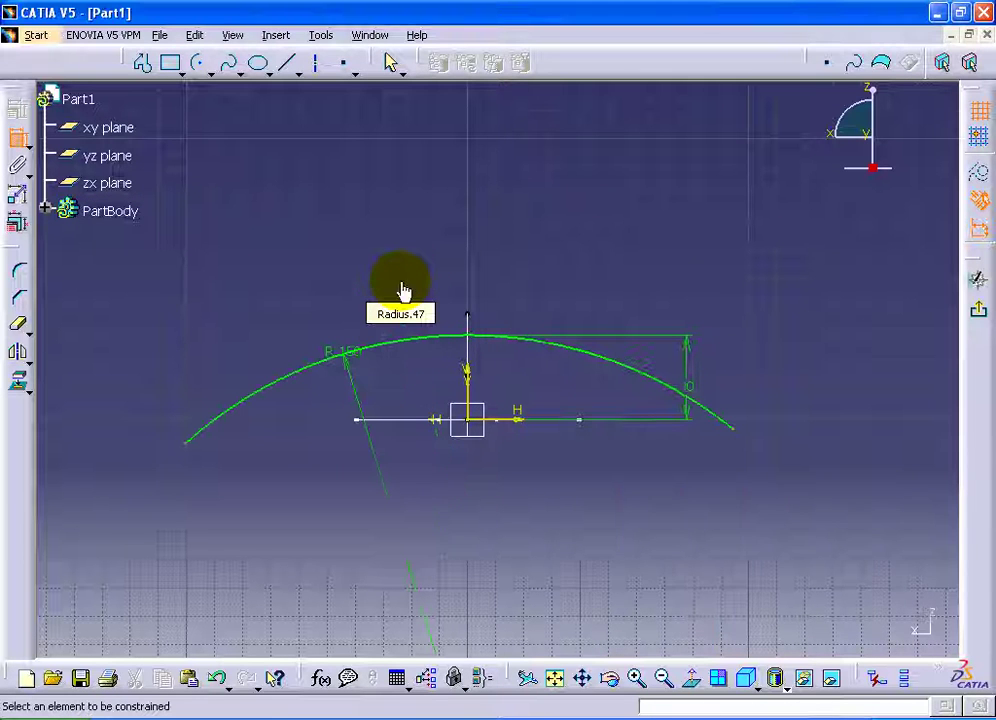
# - Confirm the arc's 150 mm radius and its 30 mm height
pyautogui.click(738, 433)
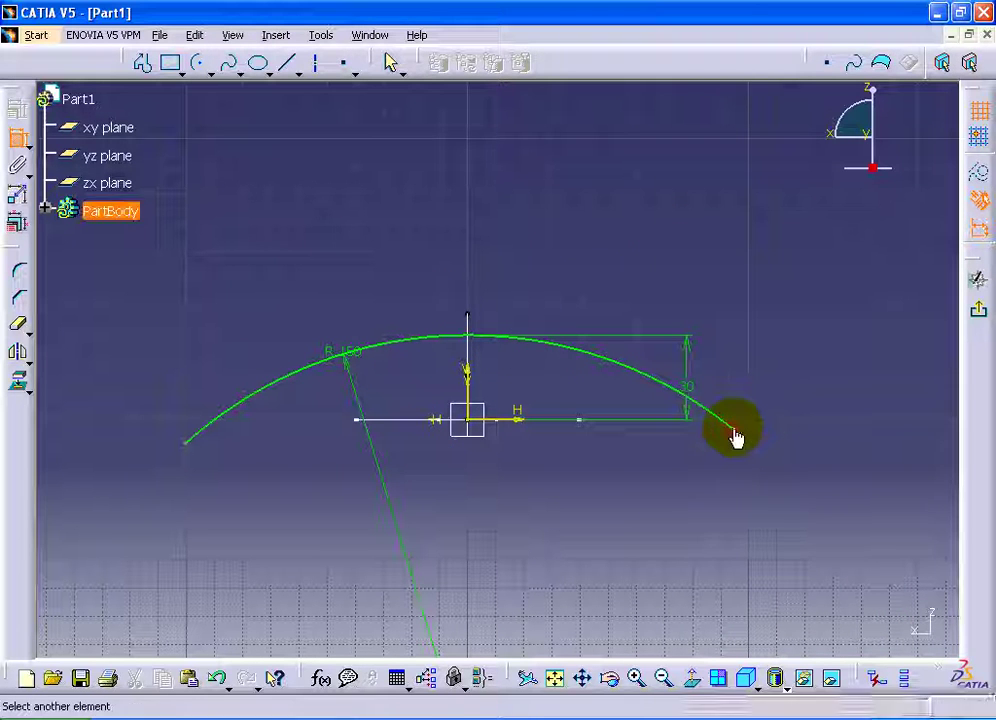
pyautogui.click(17, 138)
pyautogui.doubleClick(387, 287)
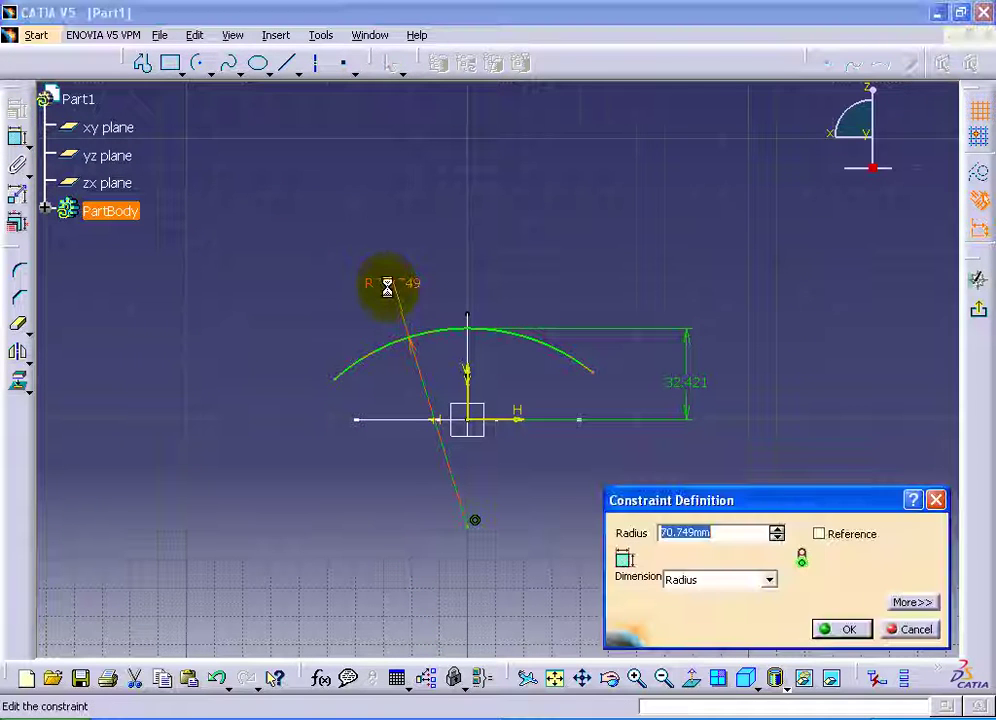
pyautogui.press('Return')
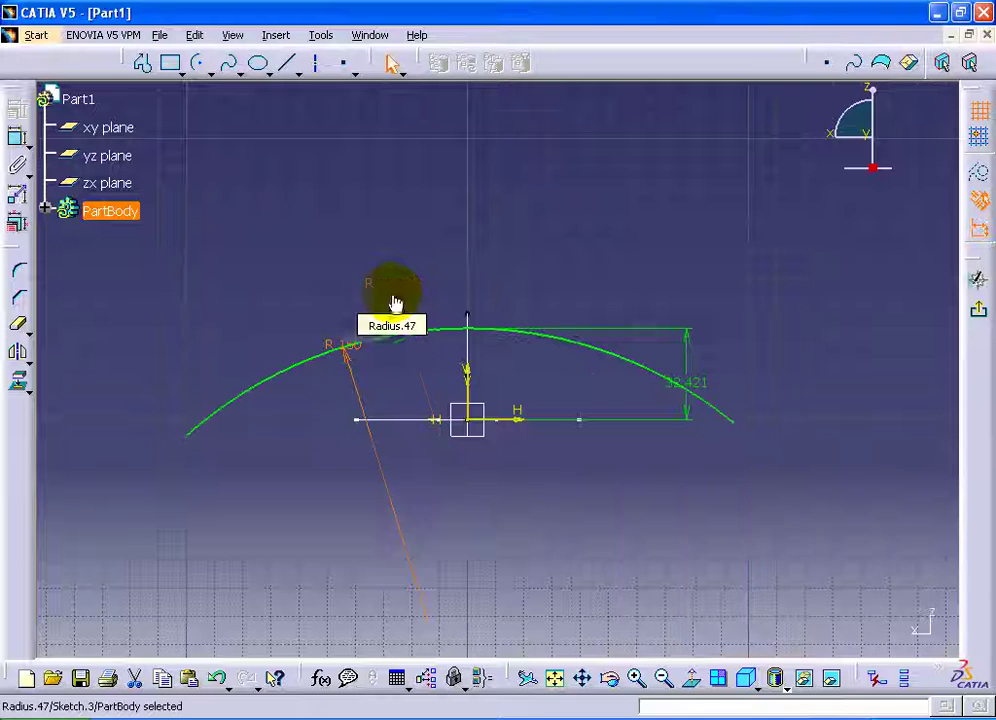
pyautogui.doubleClick(705, 392)
pyautogui.write('3')
pyautogui.press('Return')
# - Select the arc's end points and return to the 3D part showing all three sketches
pyautogui.click(738, 450)
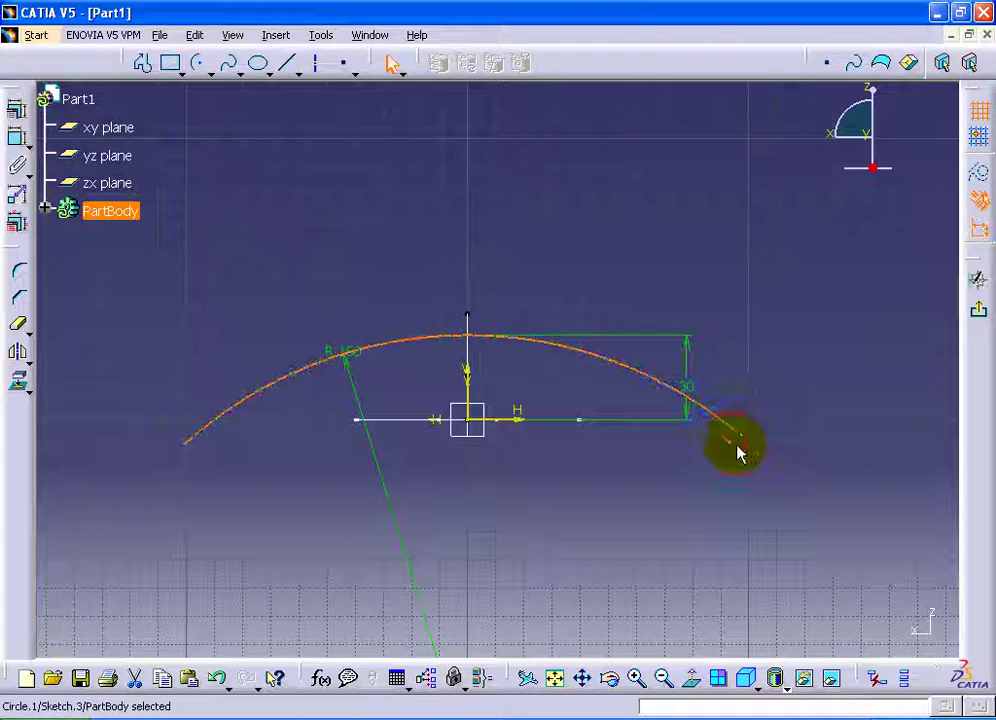
pyautogui.click(667, 385)
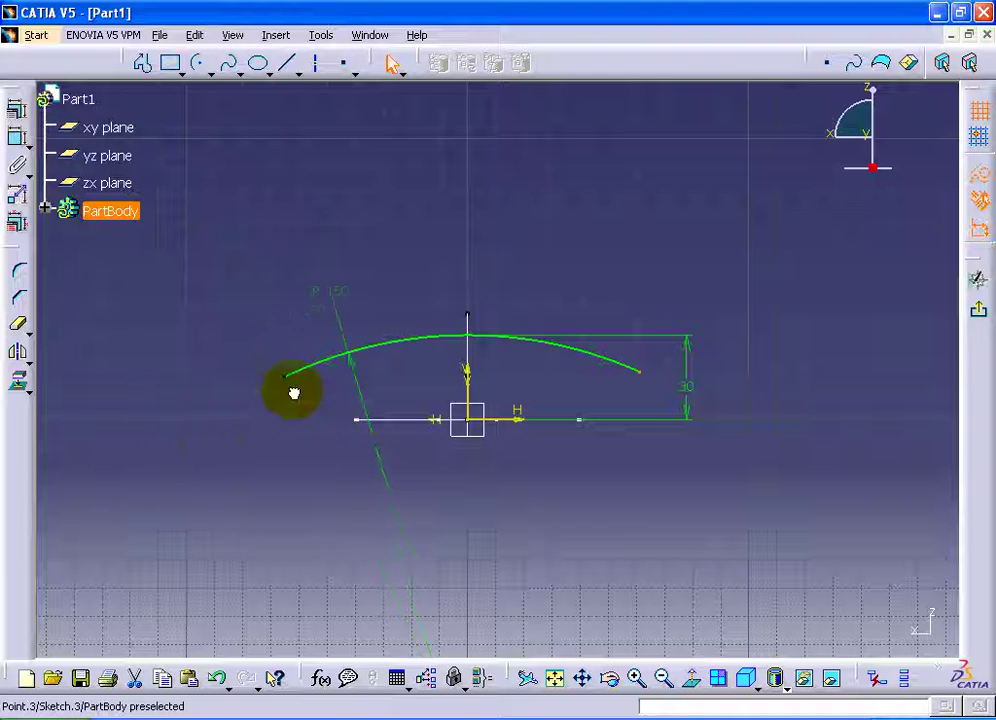
pyautogui.click(978, 311)
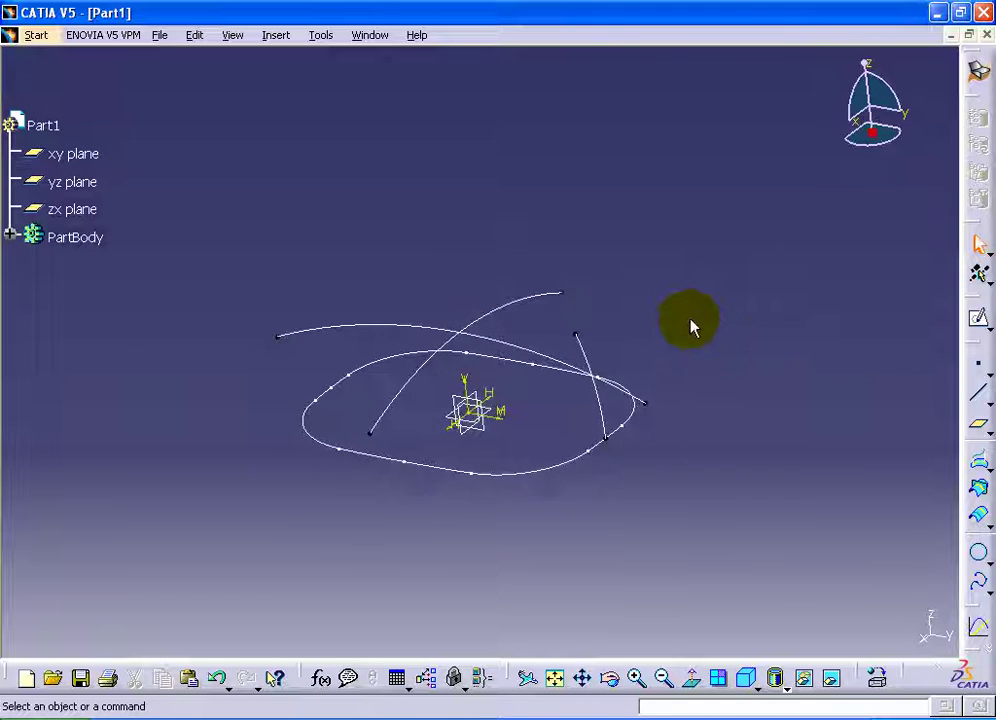
pyautogui.moveTo(683, 413); pyautogui.dragTo(694, 353, button='middle')
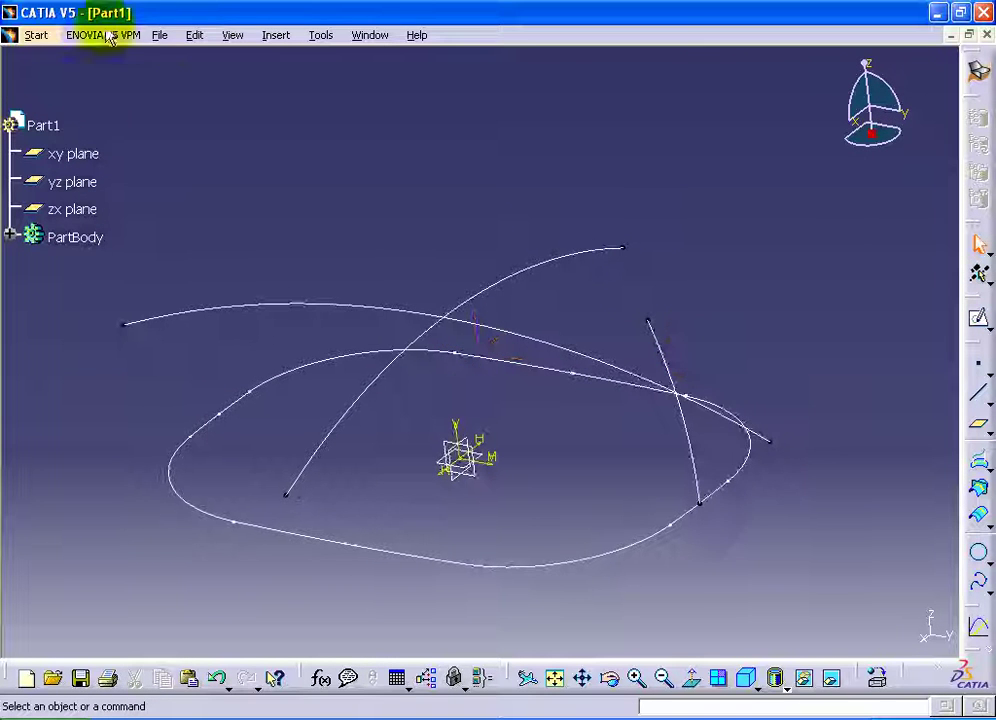
# - Sweep an extracted short-curve edge along Sketch.1 to create the band wall surface
pyautogui.click(272, 36)
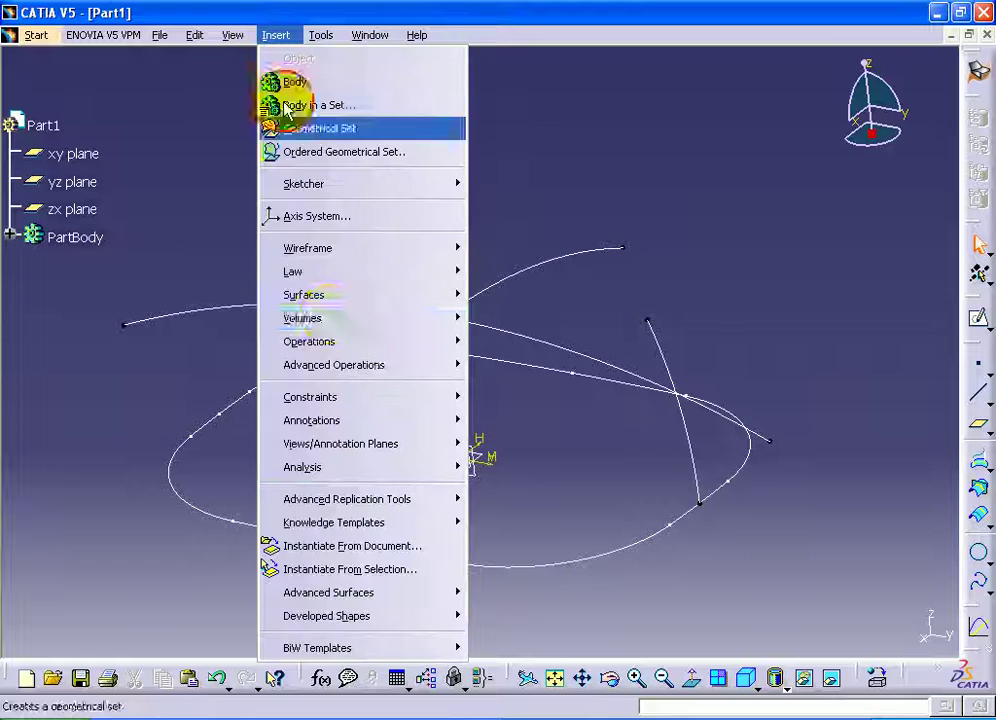
pyautogui.moveTo(303, 295)
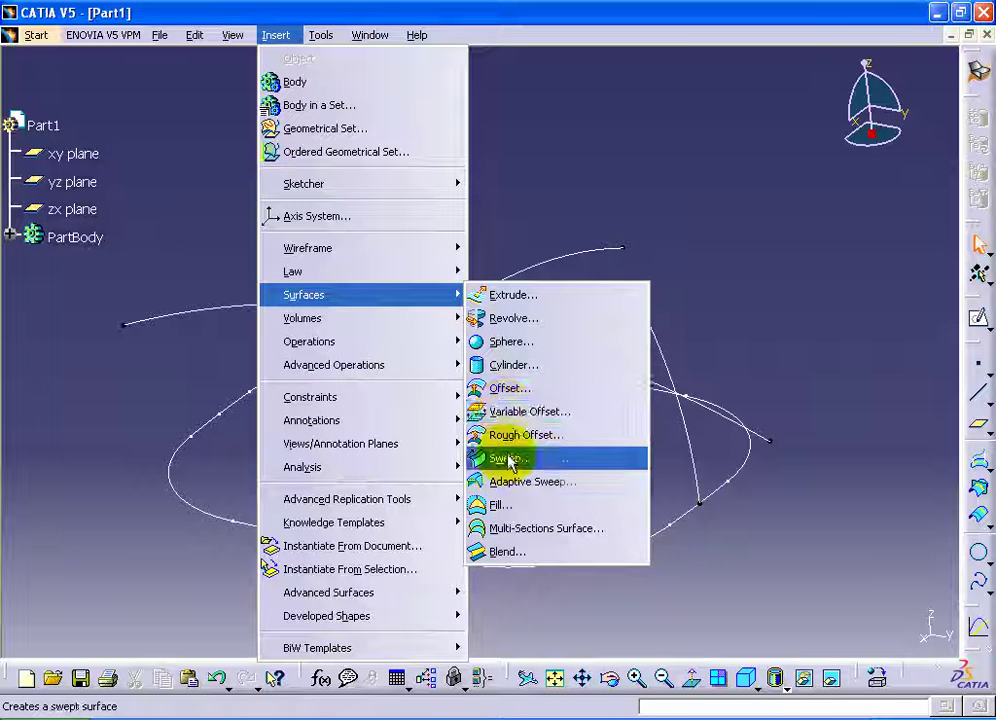
pyautogui.click(510, 459)
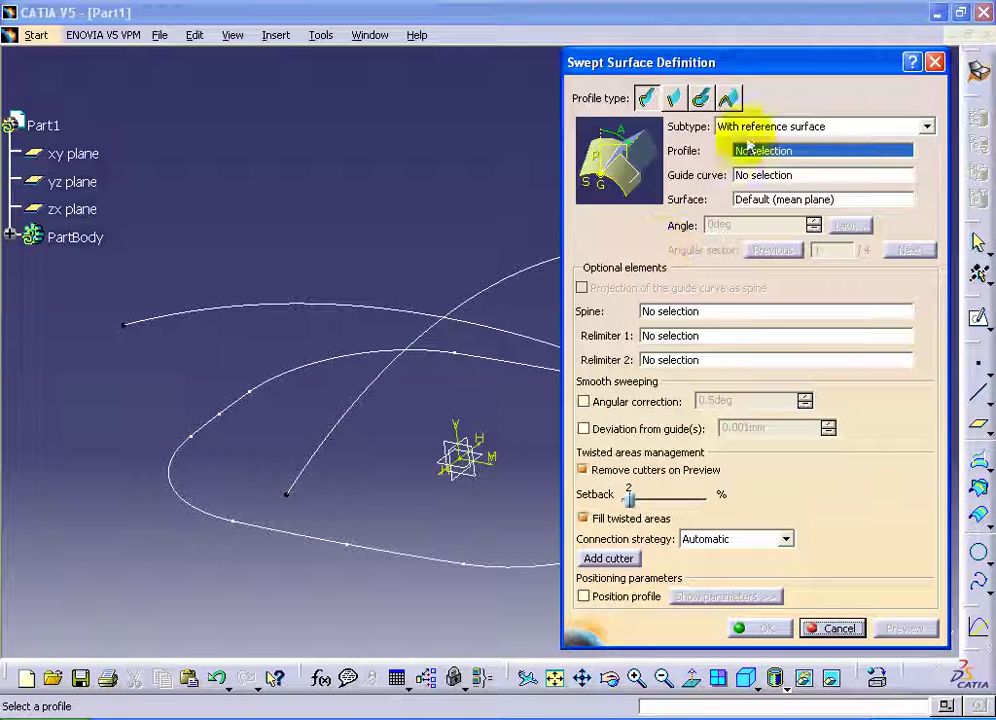
pyautogui.moveTo(478, 347)
pyautogui.mouseDown(button='middle')
pyautogui.moveTo(422, 340)
pyautogui.moveTo(433, 396)
pyautogui.moveTo(482, 410)
pyautogui.moveTo(436, 440)
pyautogui.mouseUp(button='middle')
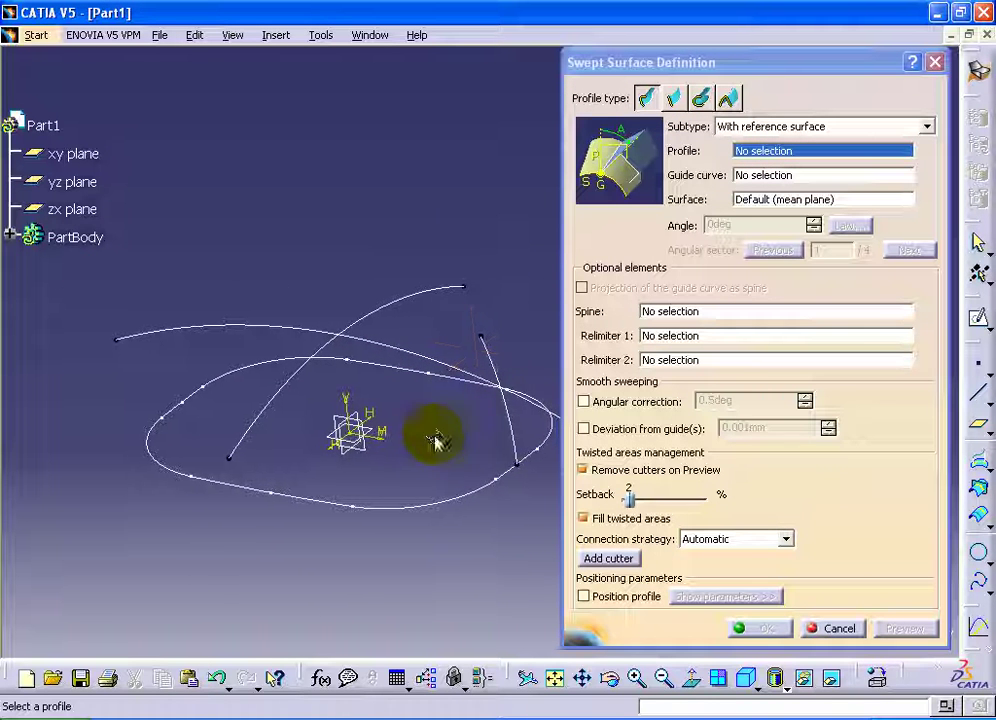
pyautogui.rightClick(789, 157)
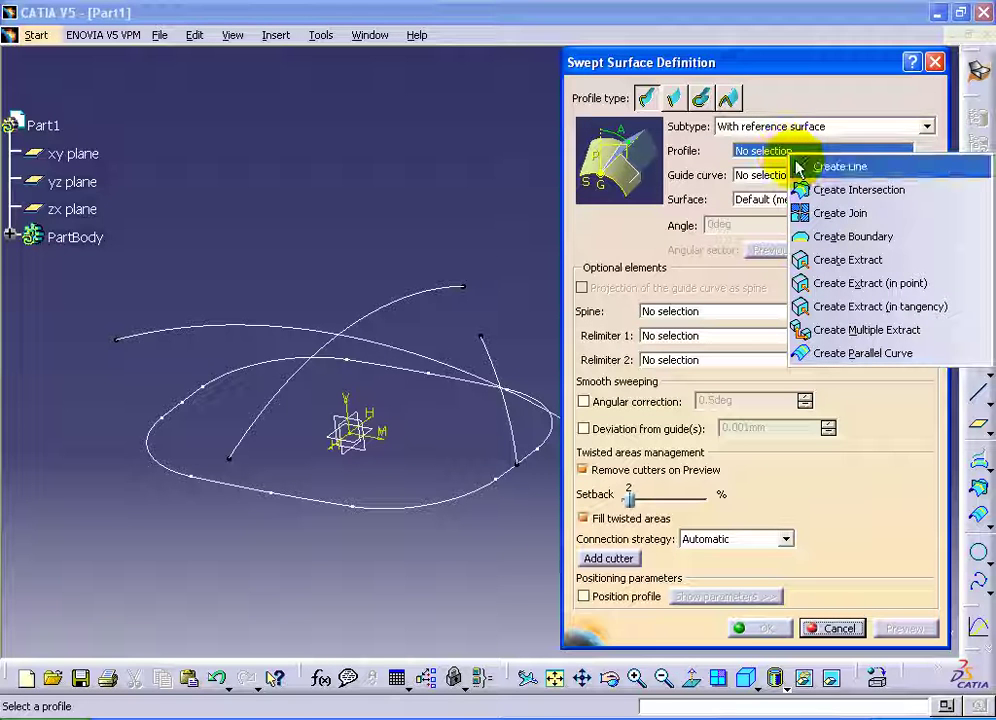
pyautogui.click(804, 259)
pyautogui.click(525, 451)
pyautogui.click(745, 627)
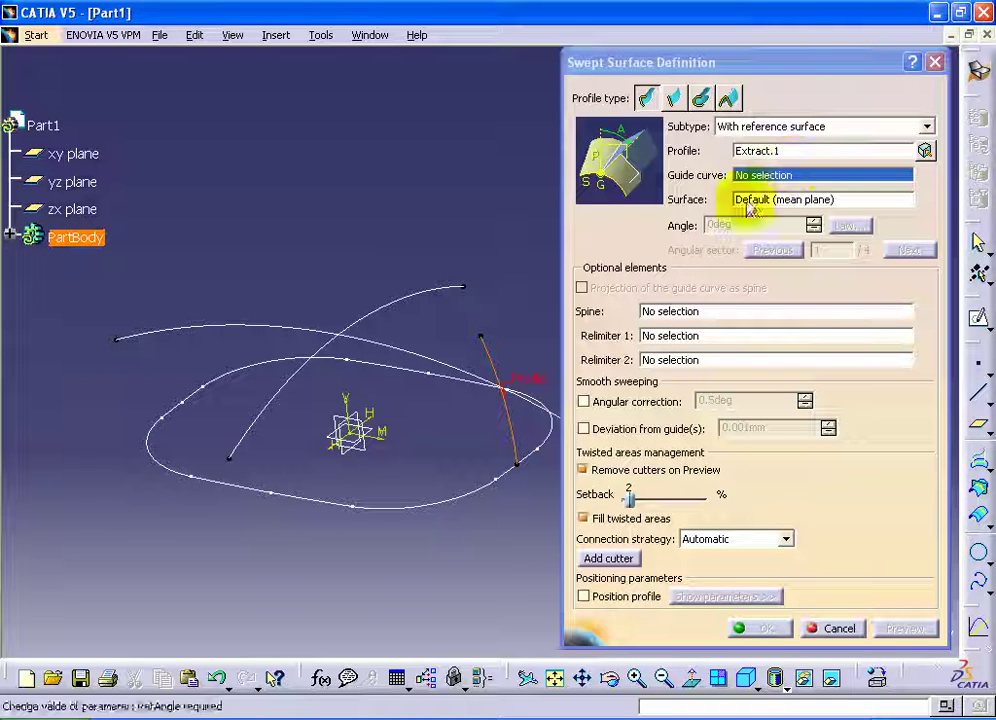
pyautogui.click(504, 476)
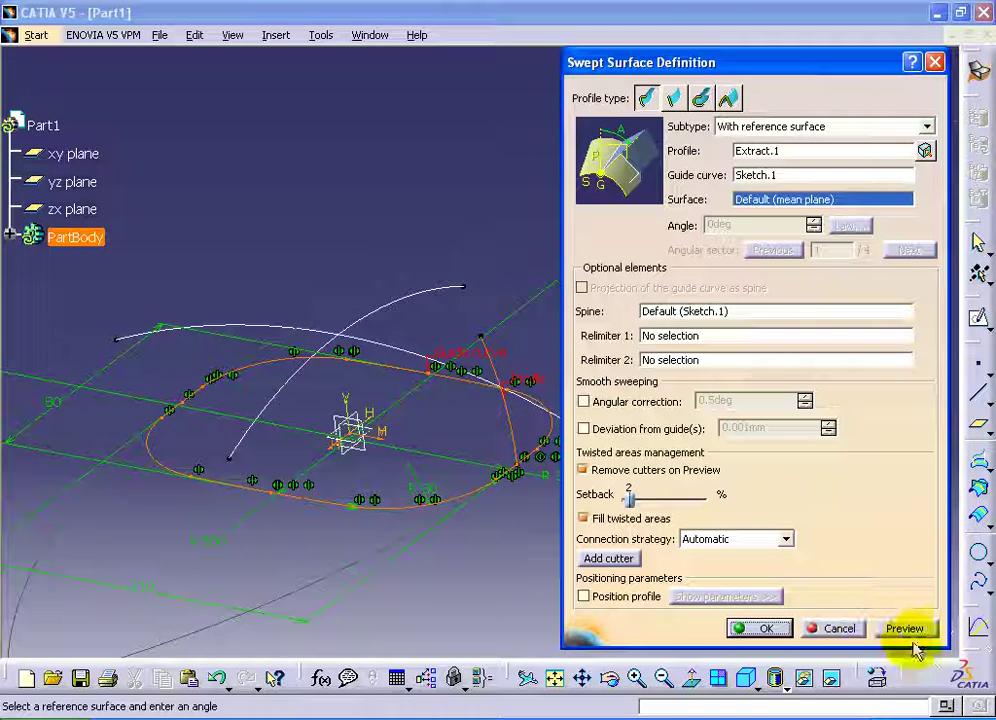
pyautogui.click(904, 628)
pyautogui.click(764, 628)
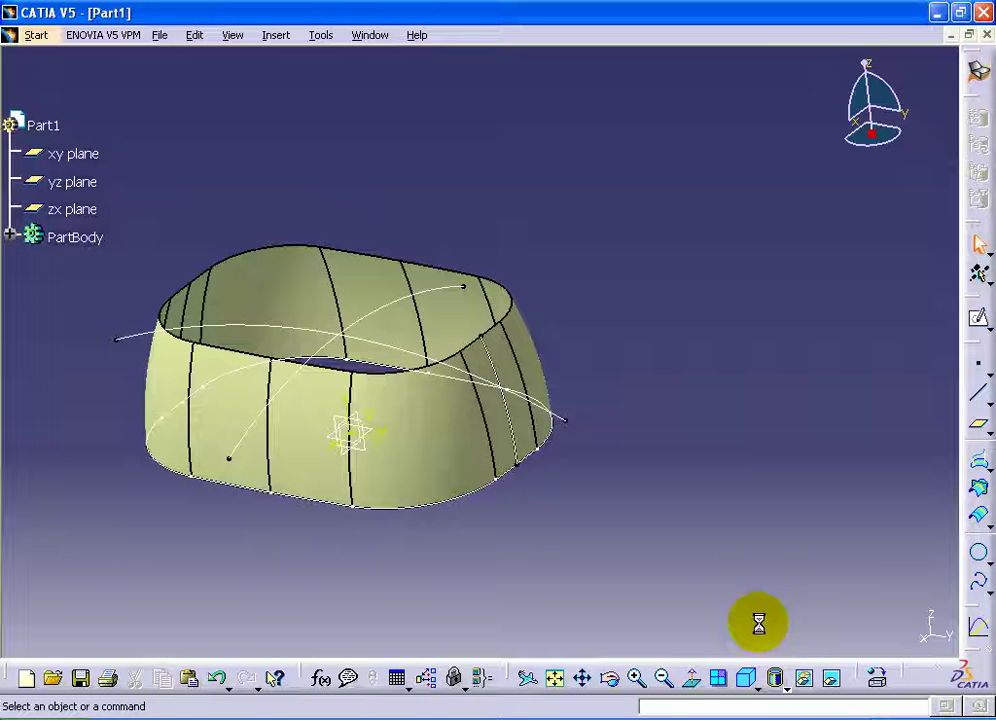
pyautogui.click(275, 35)
pyautogui.moveTo(302, 318)
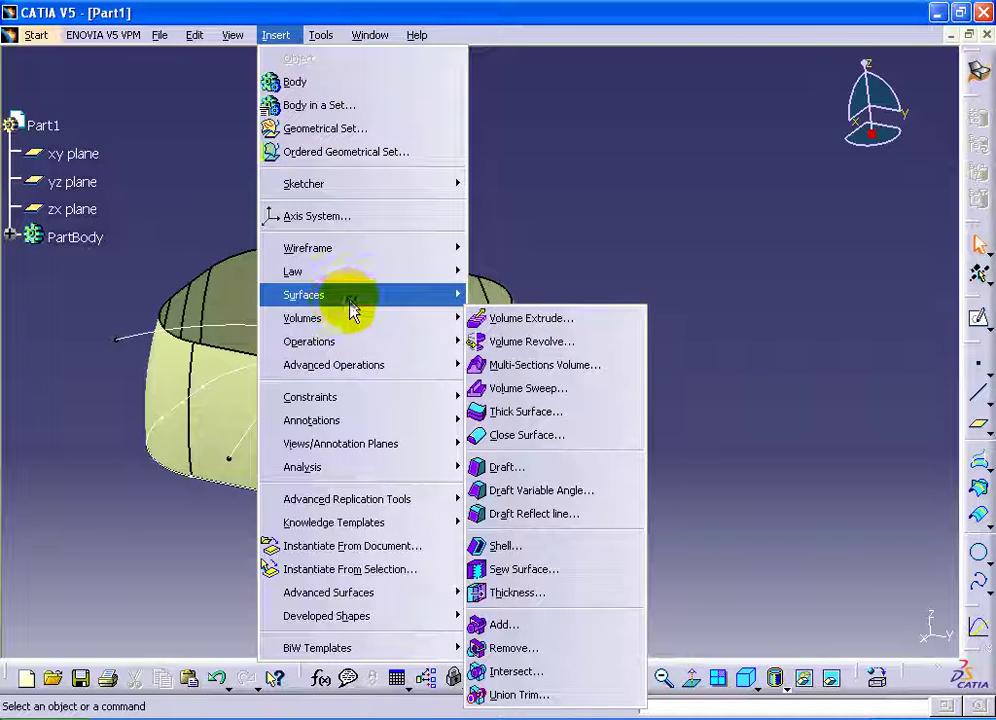
pyautogui.moveTo(304, 295)
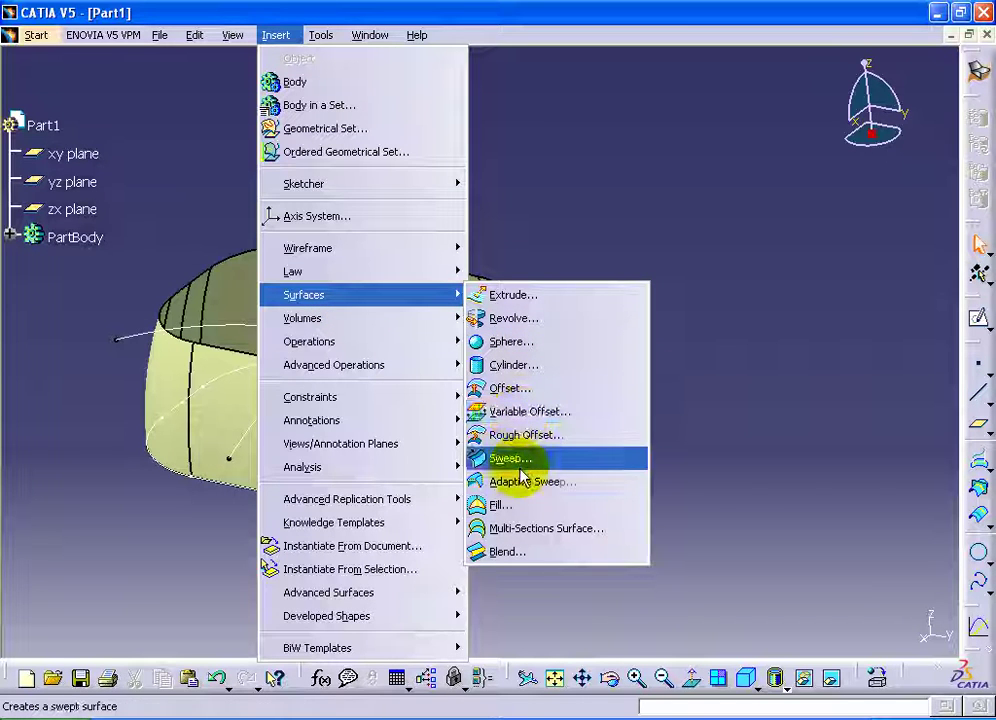
# - Sweep the extracted Sketch.2 edge along the Sketch.3 arc to form the domed top surface
pyautogui.click(517, 463)
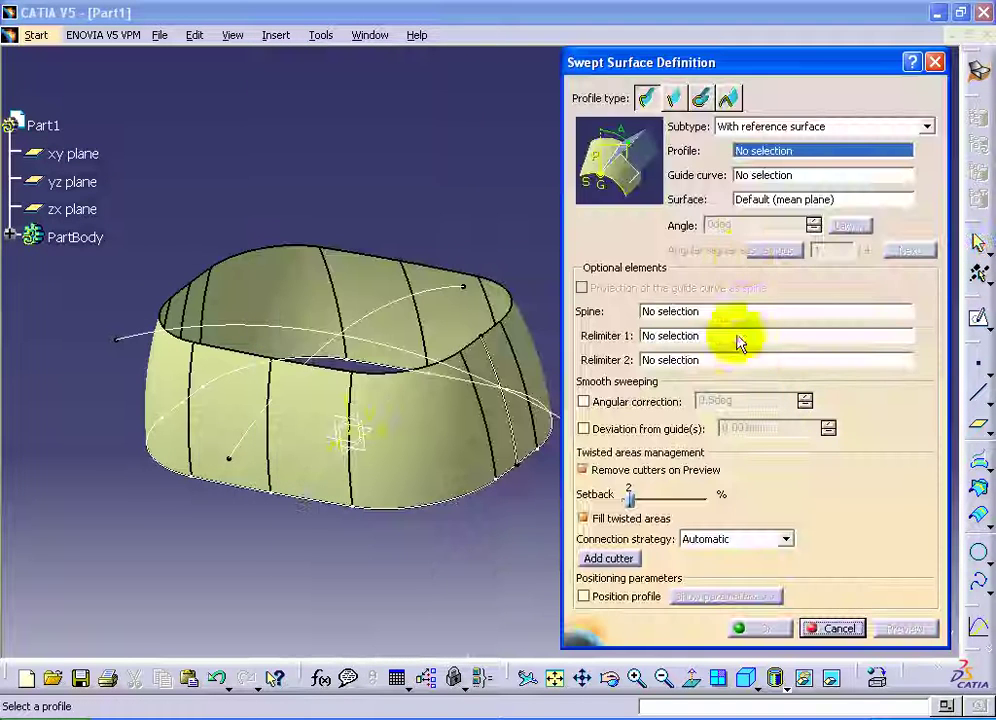
pyautogui.rightClick(790, 160)
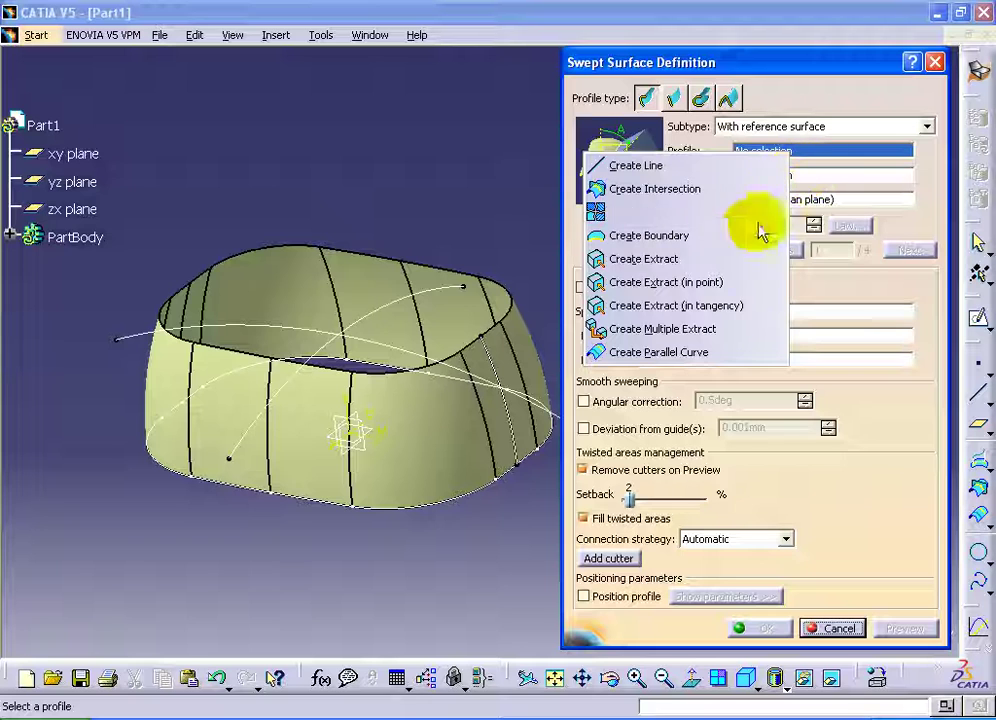
pyautogui.click(742, 282)
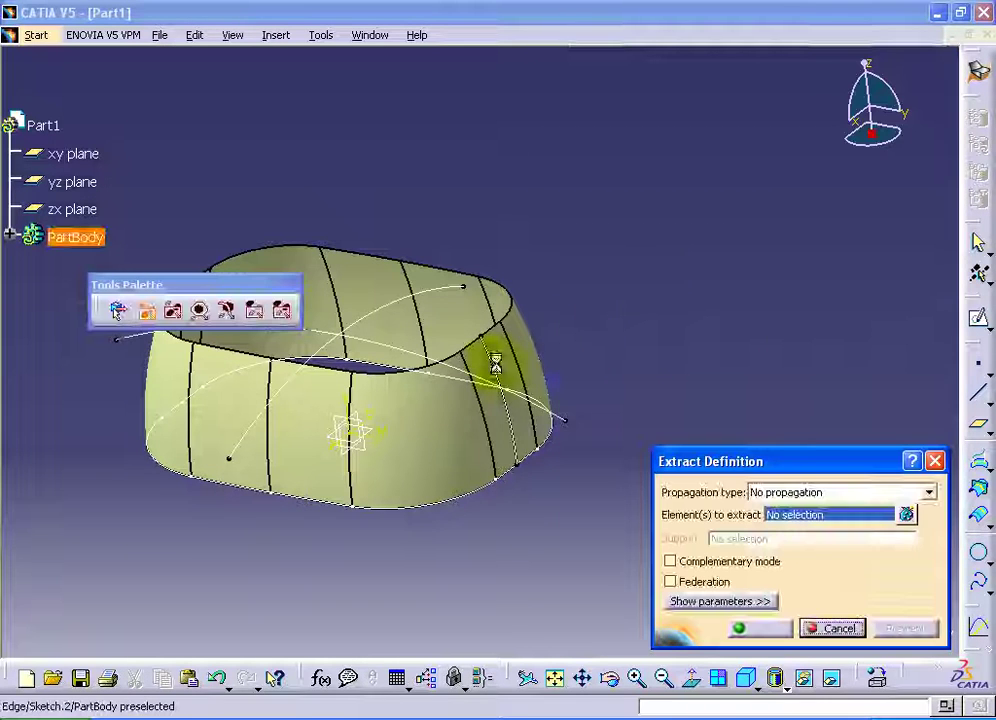
pyautogui.click(447, 372)
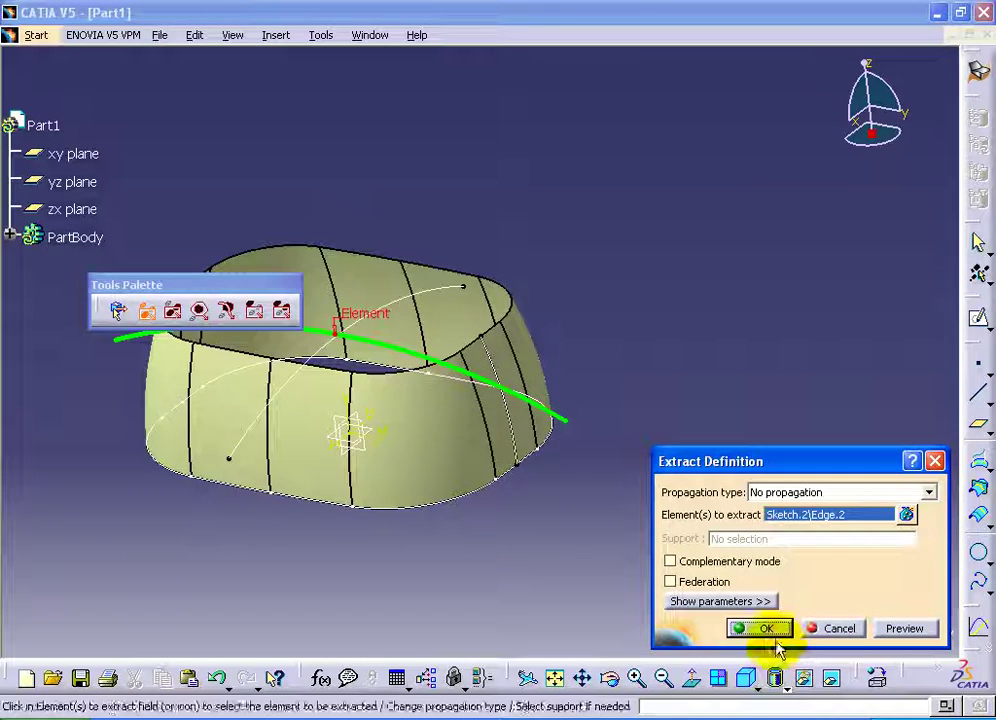
pyautogui.click(762, 628)
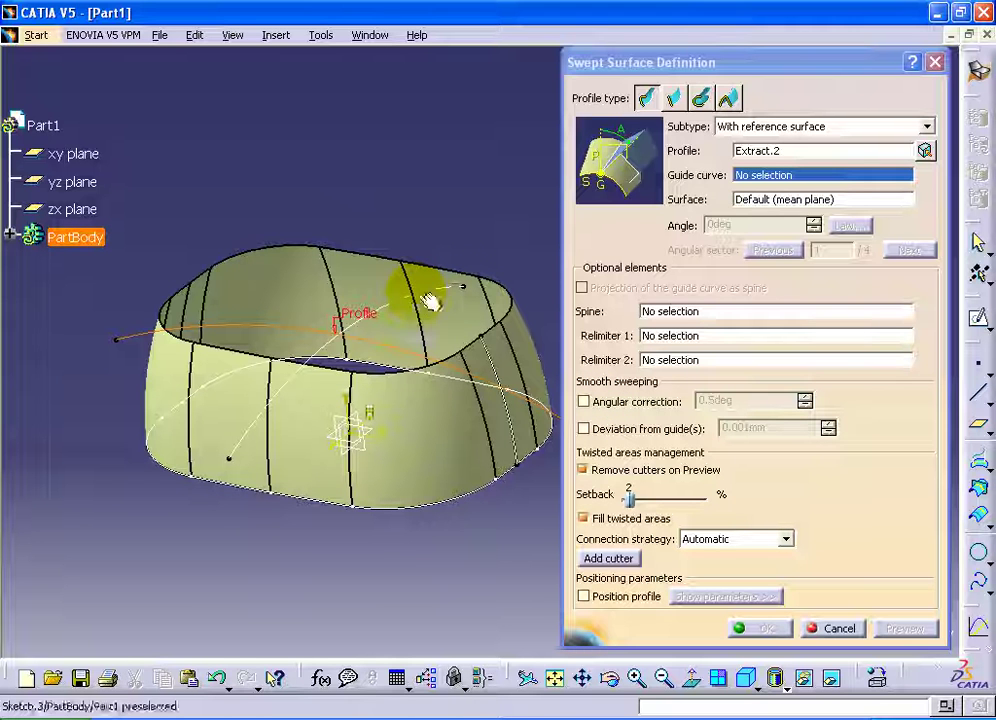
pyautogui.click(425, 308)
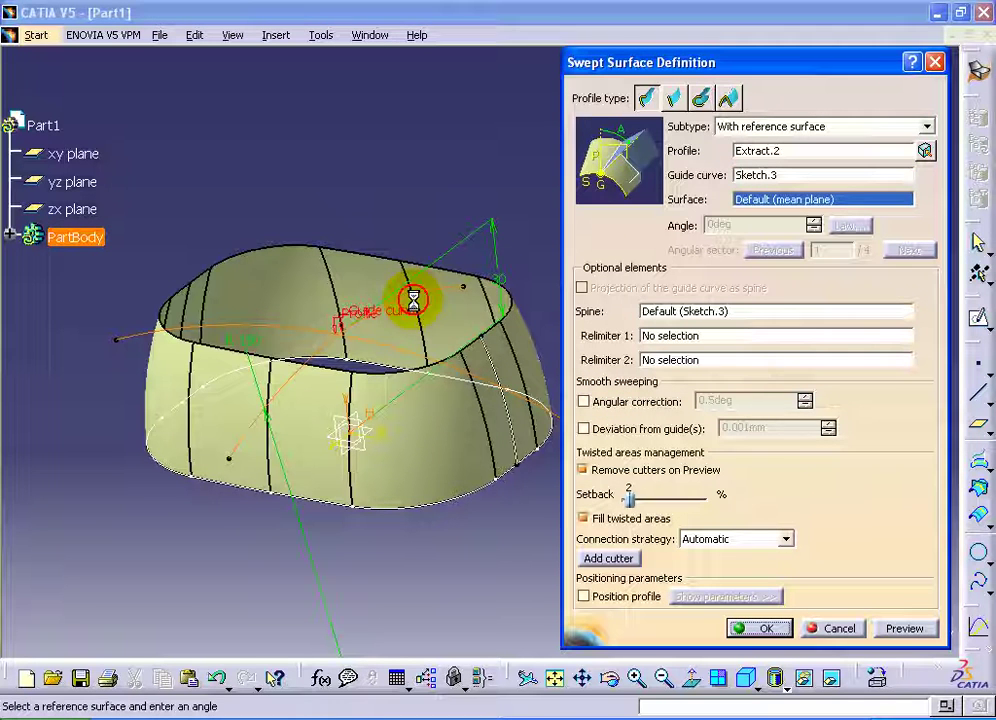
pyautogui.click(903, 628)
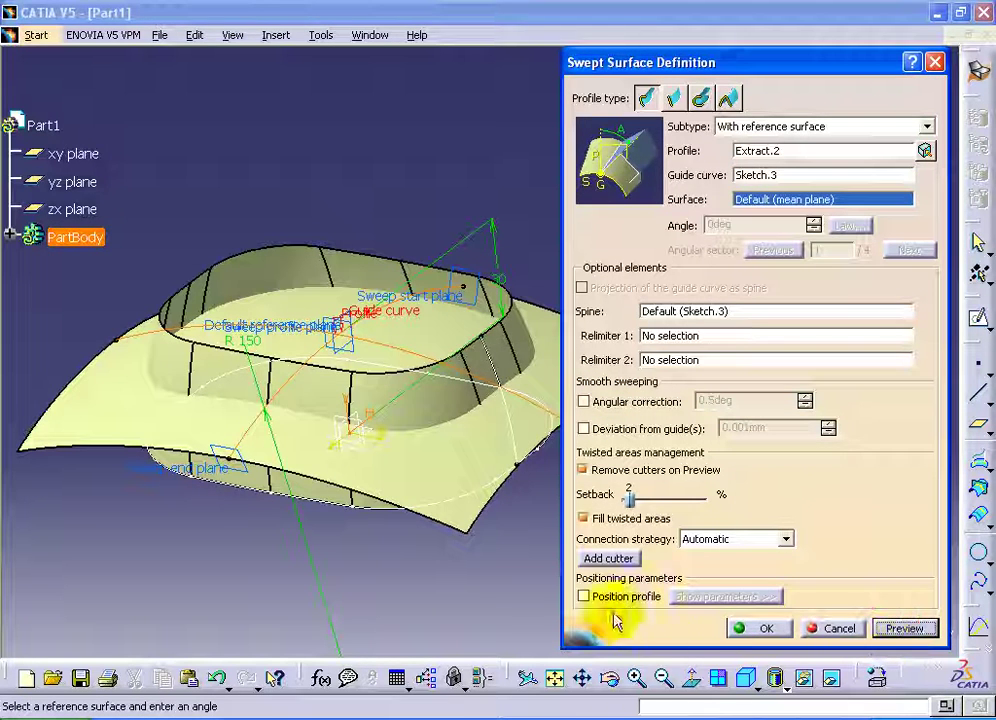
pyautogui.click(766, 628)
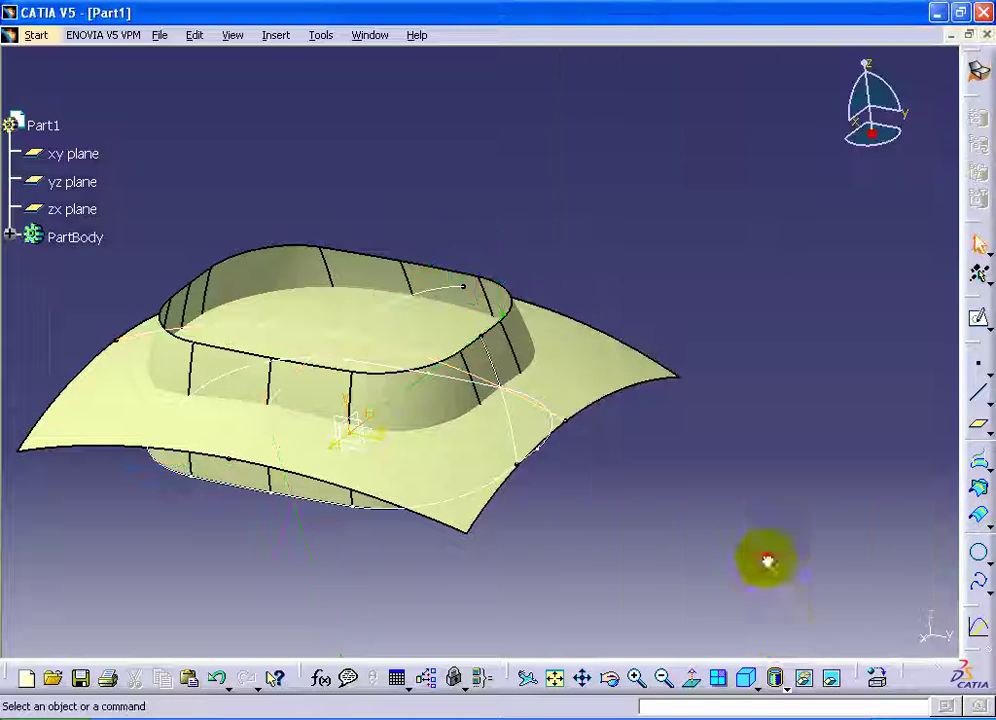
# - Trim Sweep.2 and Sweep.1 against each other to produce the closed shell Trim.1
pyautogui.click(273, 36)
pyautogui.moveTo(309, 341)
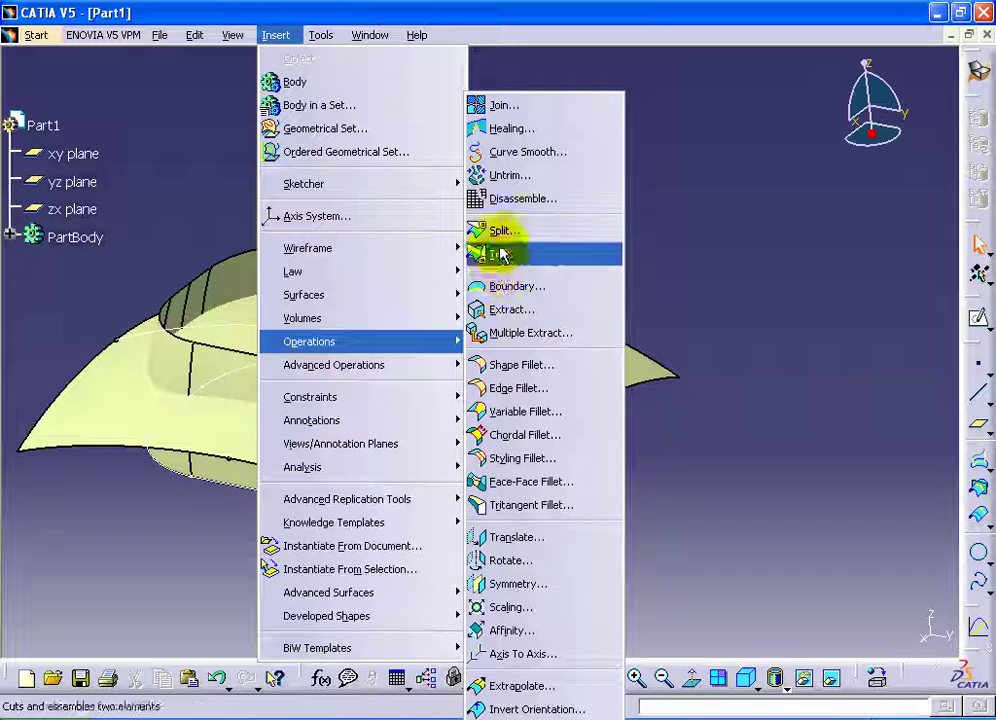
pyautogui.click(502, 253)
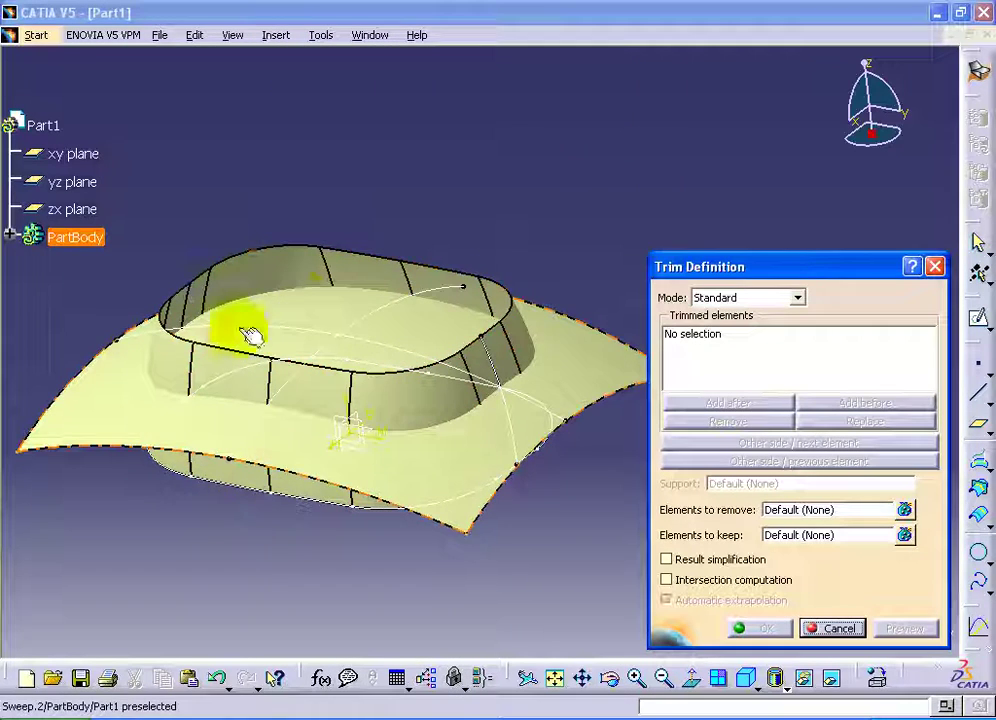
pyautogui.click(312, 308)
pyautogui.click(240, 473)
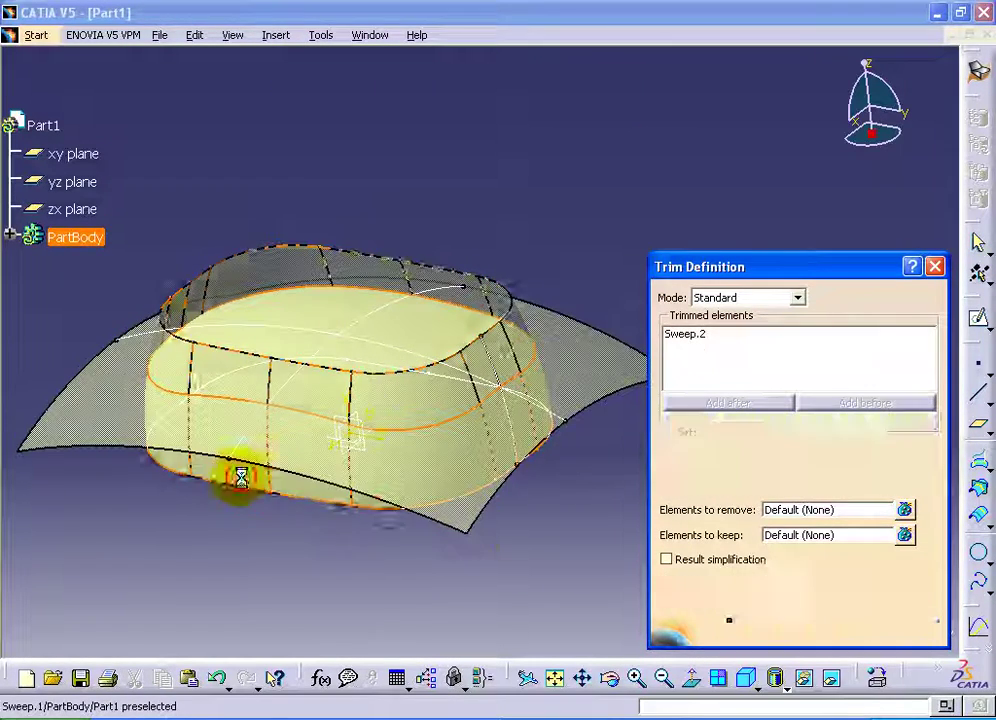
pyautogui.click(743, 630)
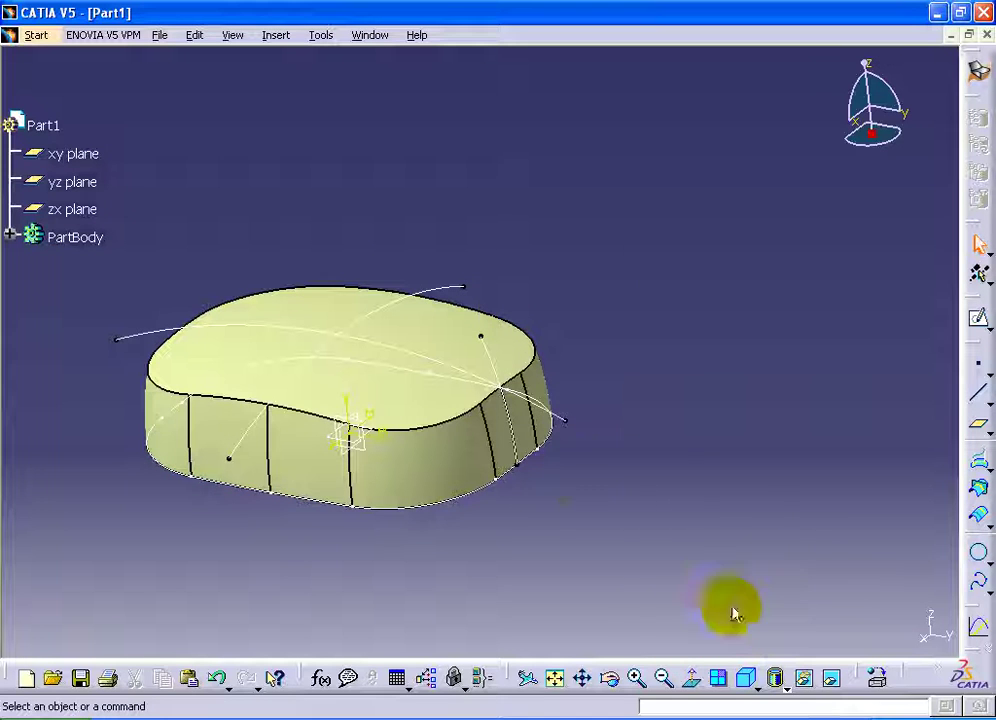
pyautogui.moveTo(548, 474)
pyautogui.mouseDown(button='middle')
pyautogui.moveTo(594, 529)
pyautogui.moveTo(525, 482)
pyautogui.moveTo(511, 502)
pyautogui.moveTo(511, 443)
pyautogui.moveTo(618, 474)
pyautogui.moveTo(611, 422)
pyautogui.moveTo(540, 431)
pyautogui.moveTo(630, 390)
pyautogui.mouseUp(button='middle')
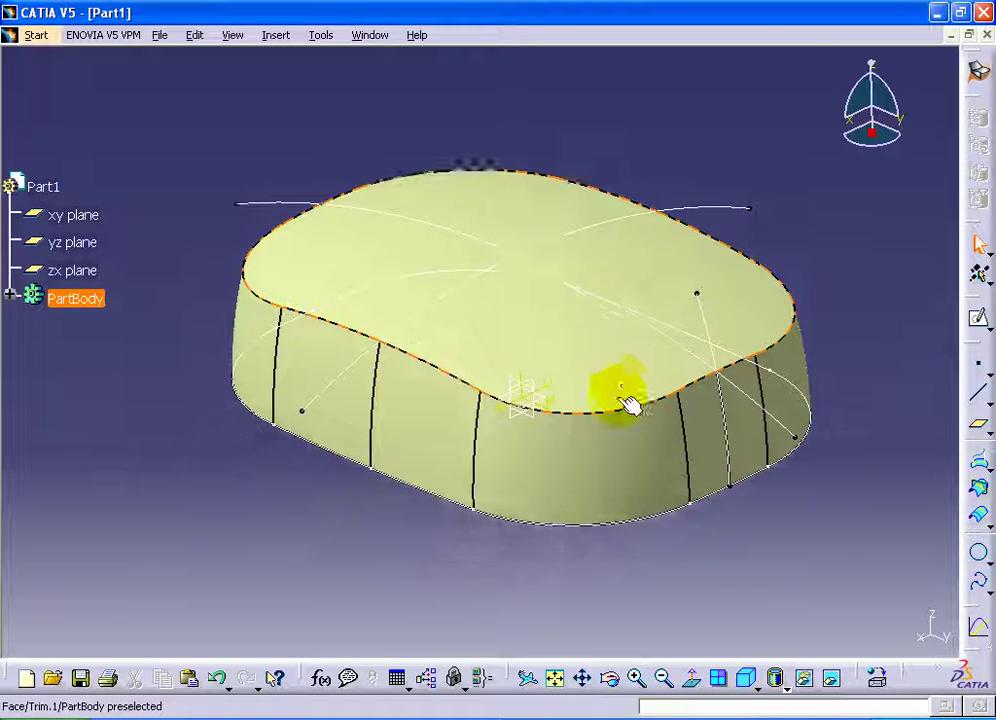
# - Switch the display to shading with edges and dashed hidden edges
pyautogui.click(785, 688)
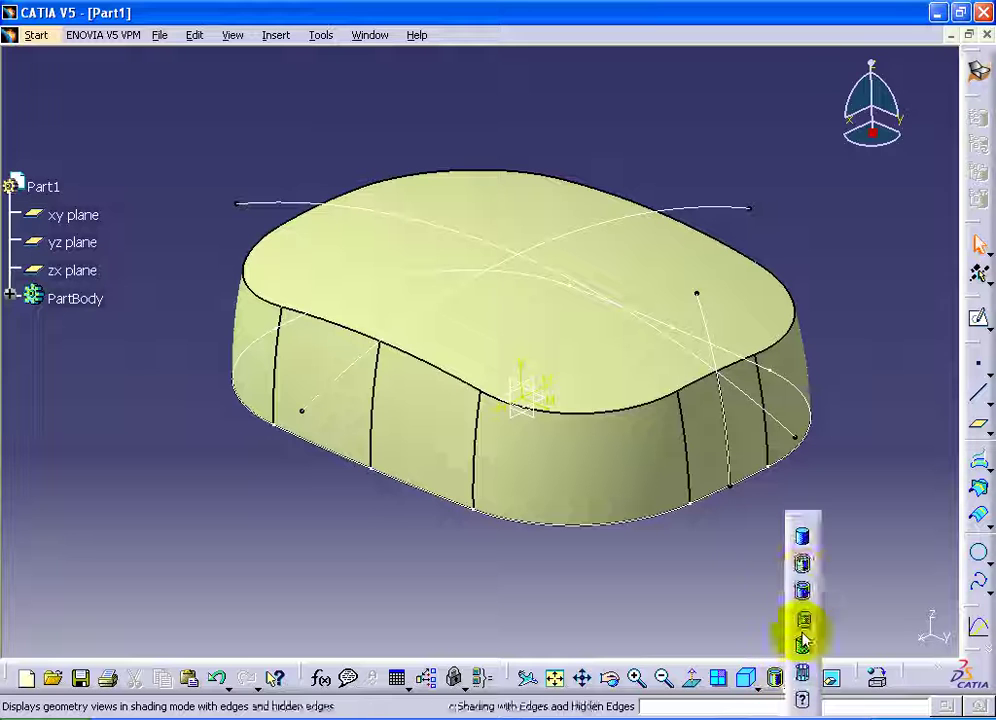
pyautogui.click(804, 572)
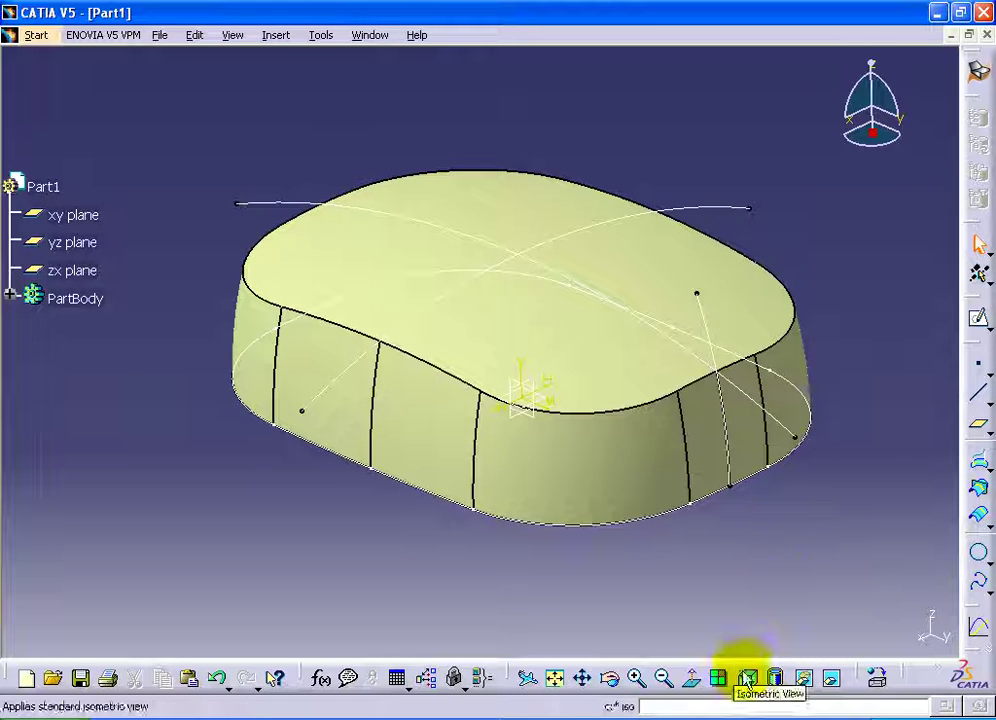
pyautogui.click(780, 678)
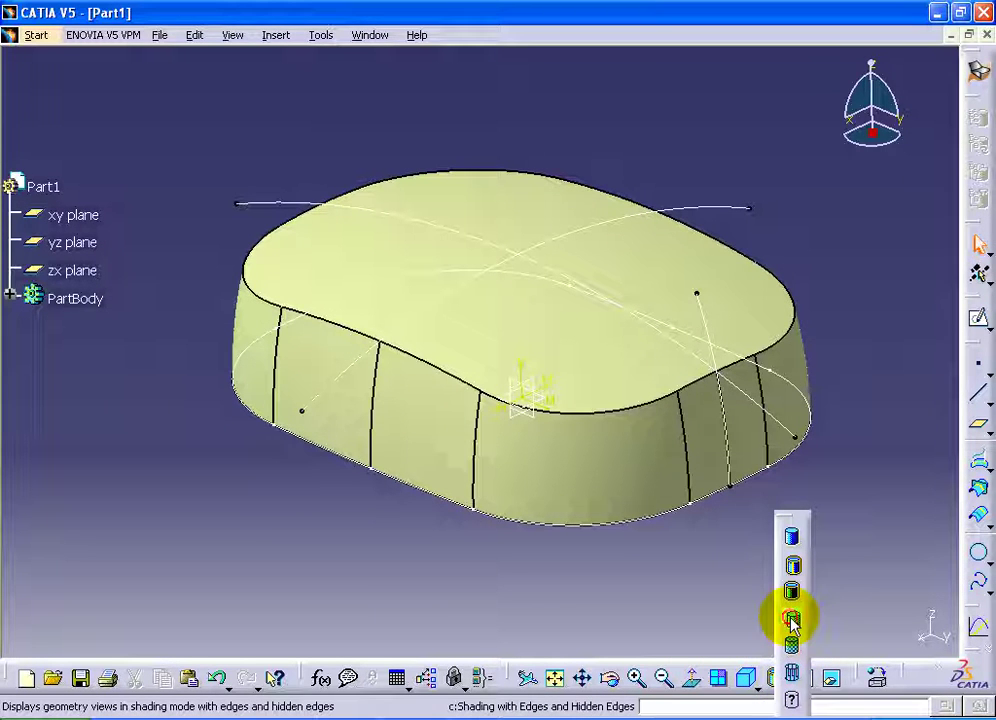
pyautogui.click(793, 617)
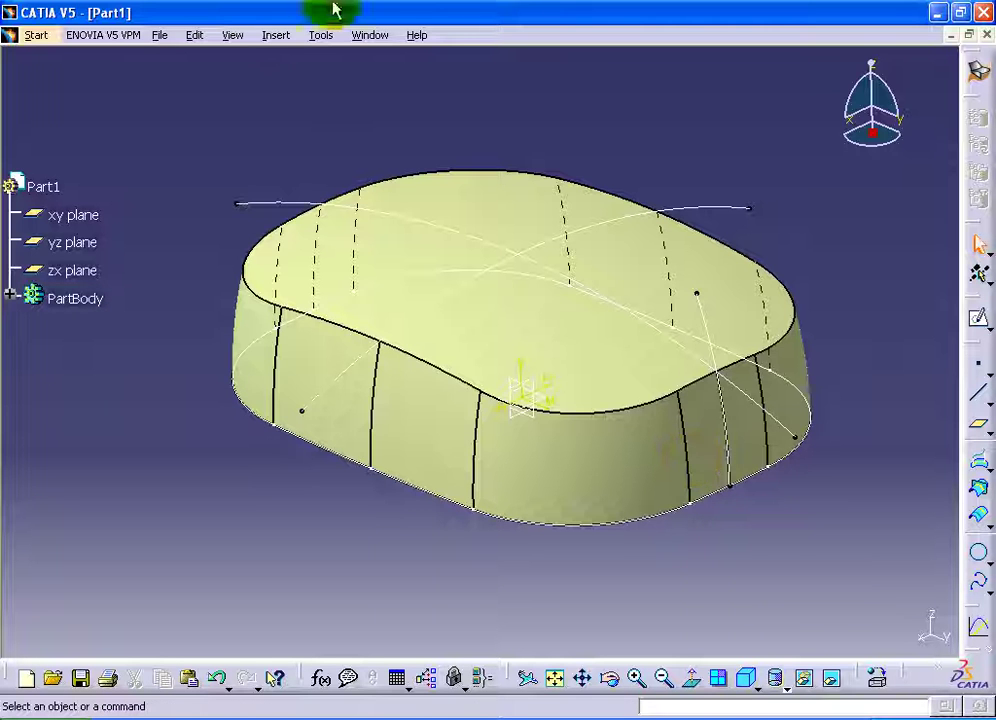
pyautogui.click(270, 38)
pyautogui.moveTo(302, 318)
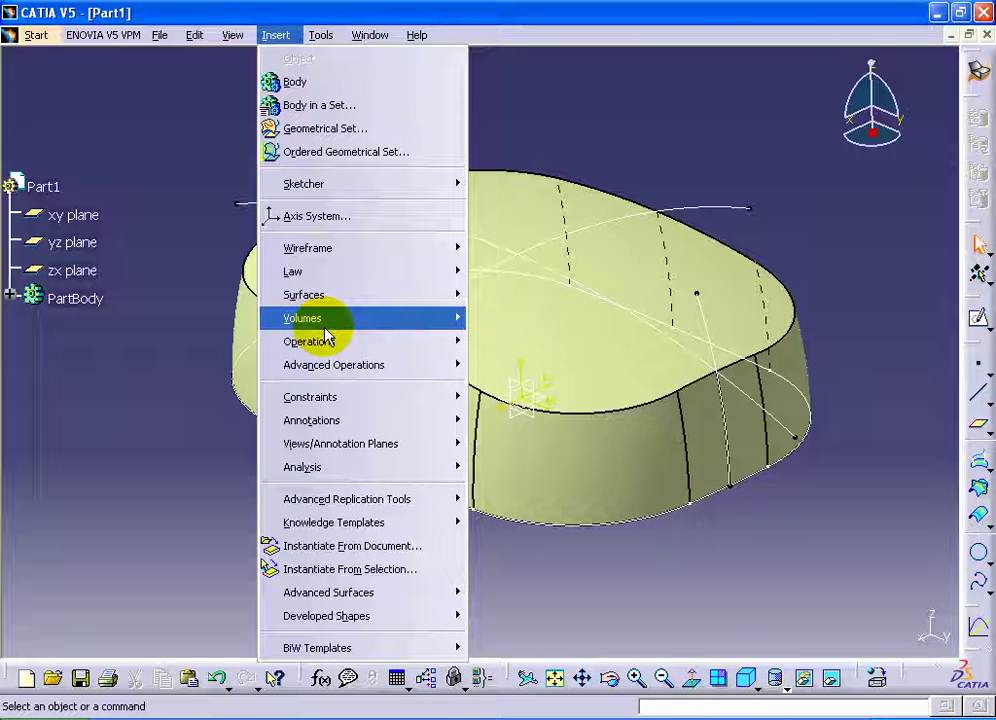
# - Start a variable radius fillet on the shell's top rim edge
pyautogui.moveTo(309, 341)
pyautogui.click(530, 411)
pyautogui.moveTo(573, 429); pyautogui.dragTo(533, 429, button='middle')
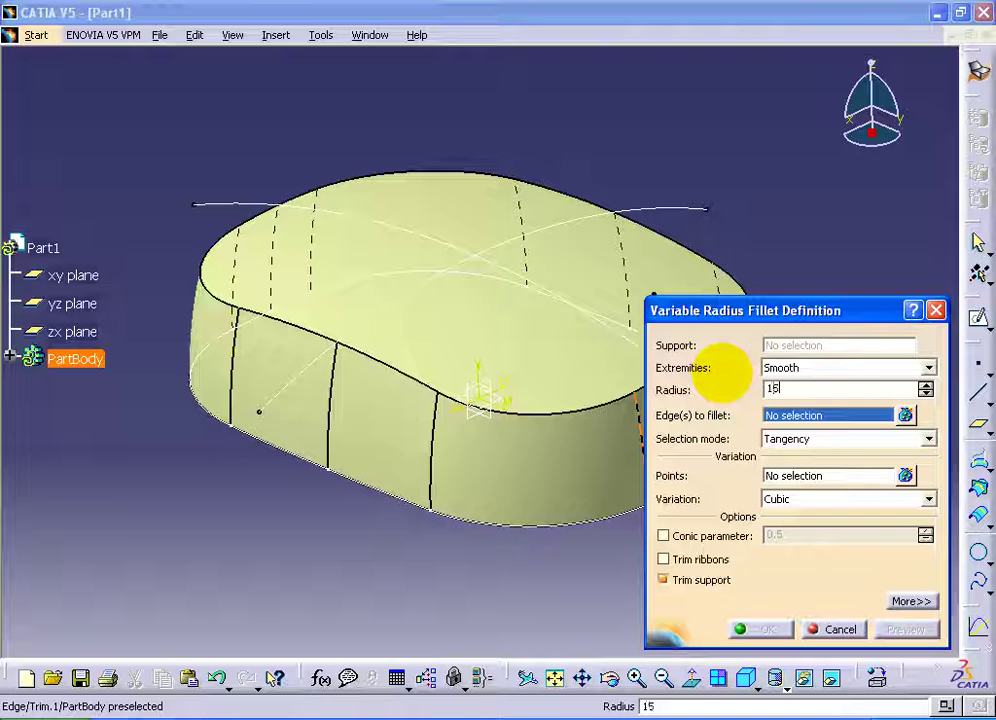
pyautogui.moveTo(803, 313); pyautogui.dragTo(831, 186)
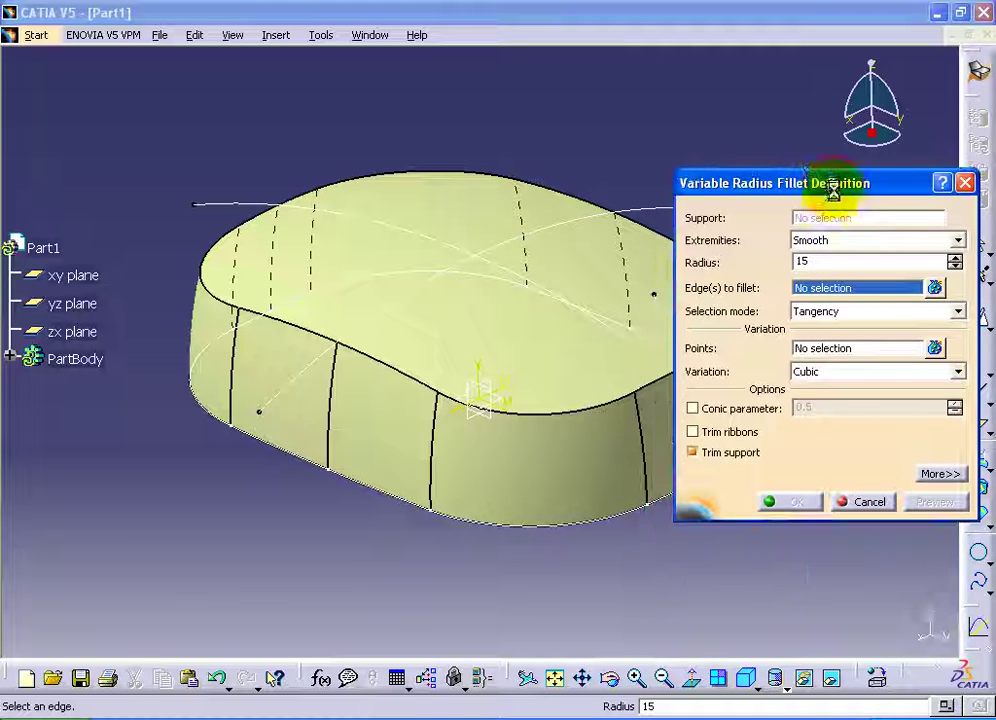
pyautogui.click(533, 411)
pyautogui.moveTo(522, 529); pyautogui.dragTo(405, 531, button='middle')
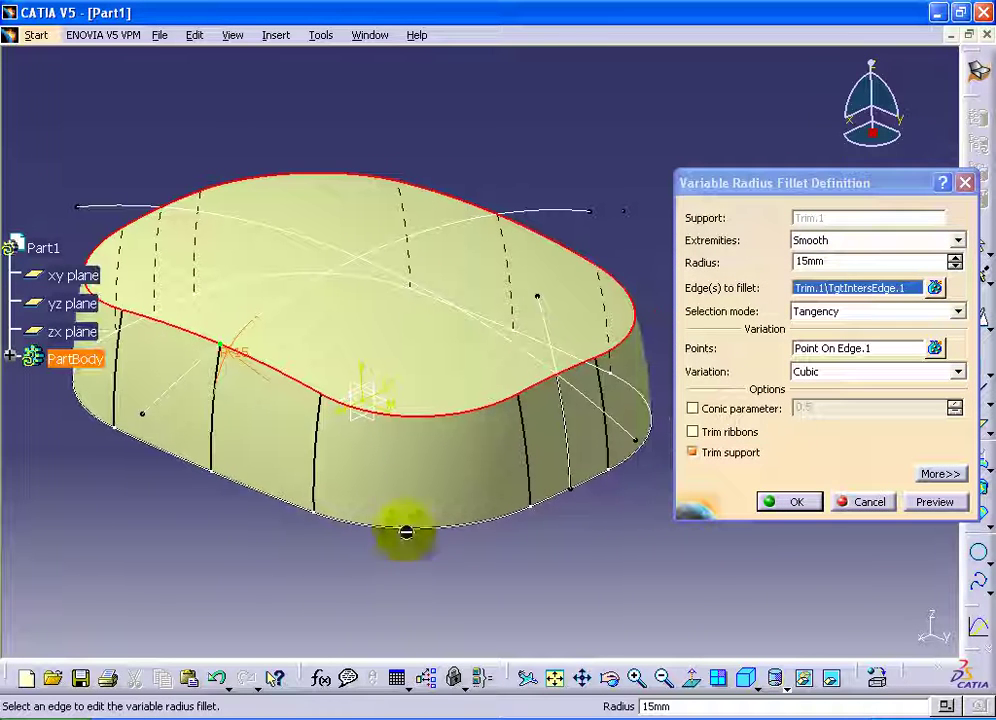
pyautogui.moveTo(438, 589); pyautogui.dragTo(473, 588, button='middle')
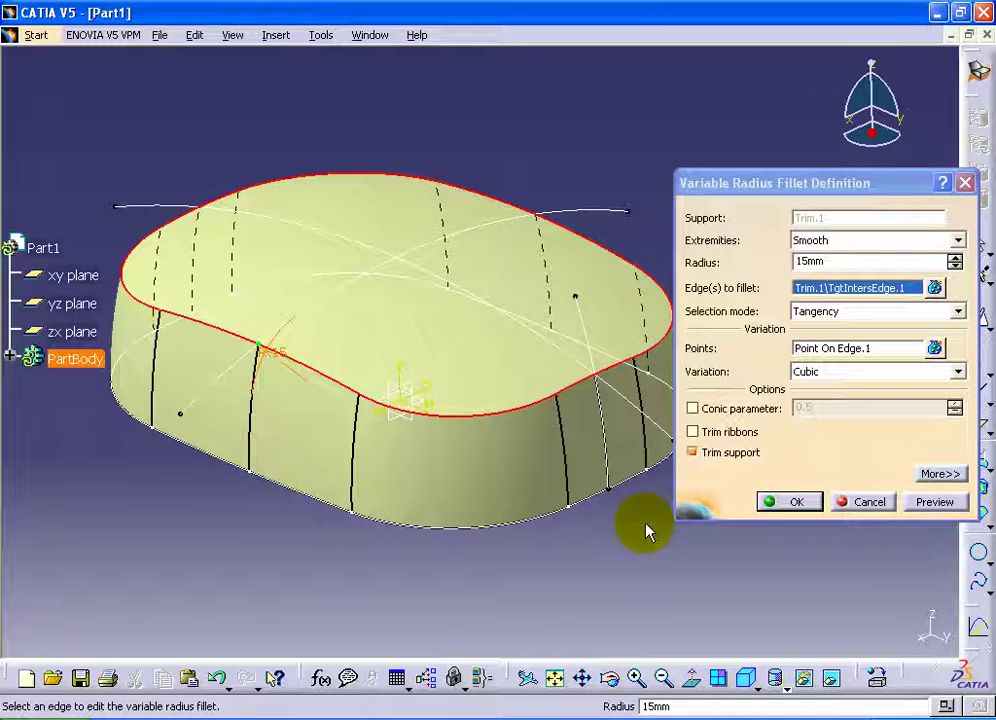
# - Remove the default variation point and add an endpoint point on the front wall edge
pyautogui.click(849, 352)
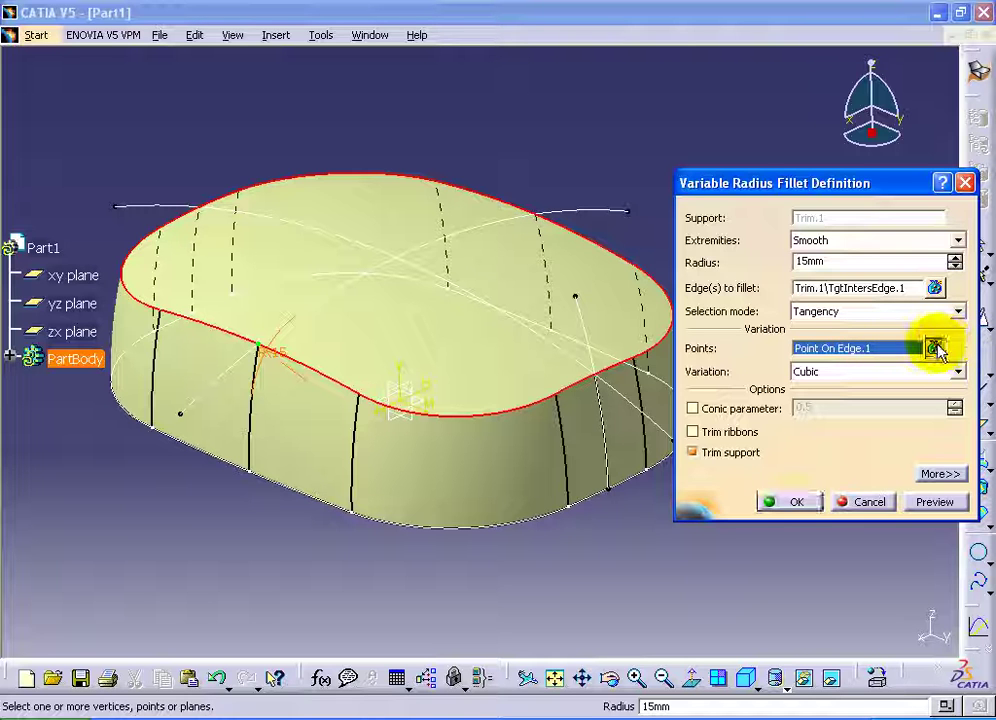
pyautogui.click(935, 347)
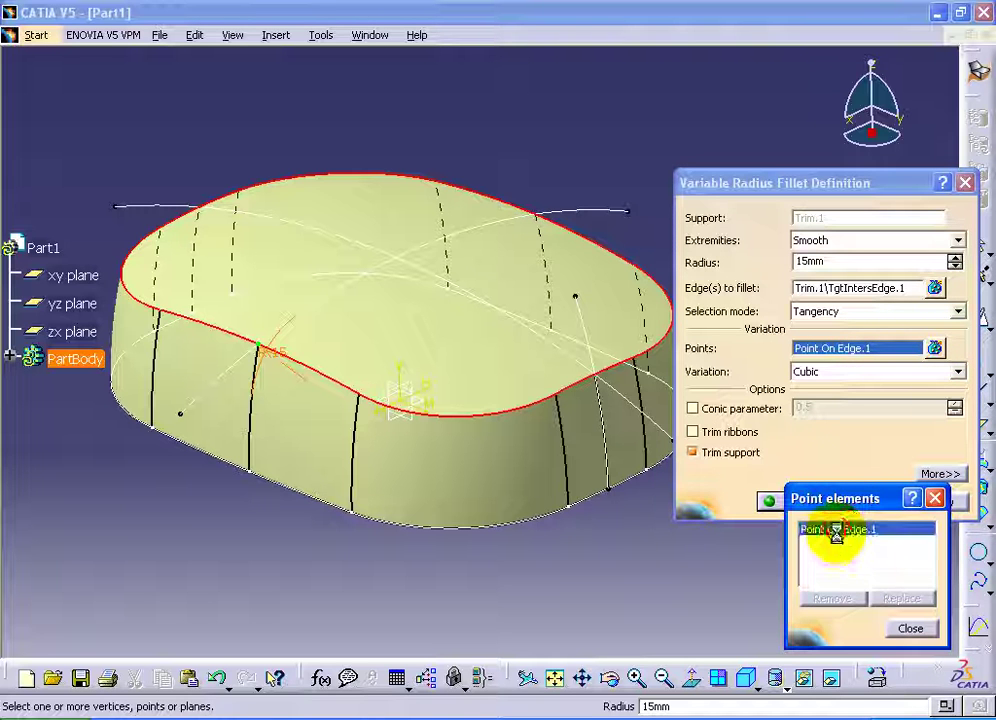
pyautogui.click(833, 598)
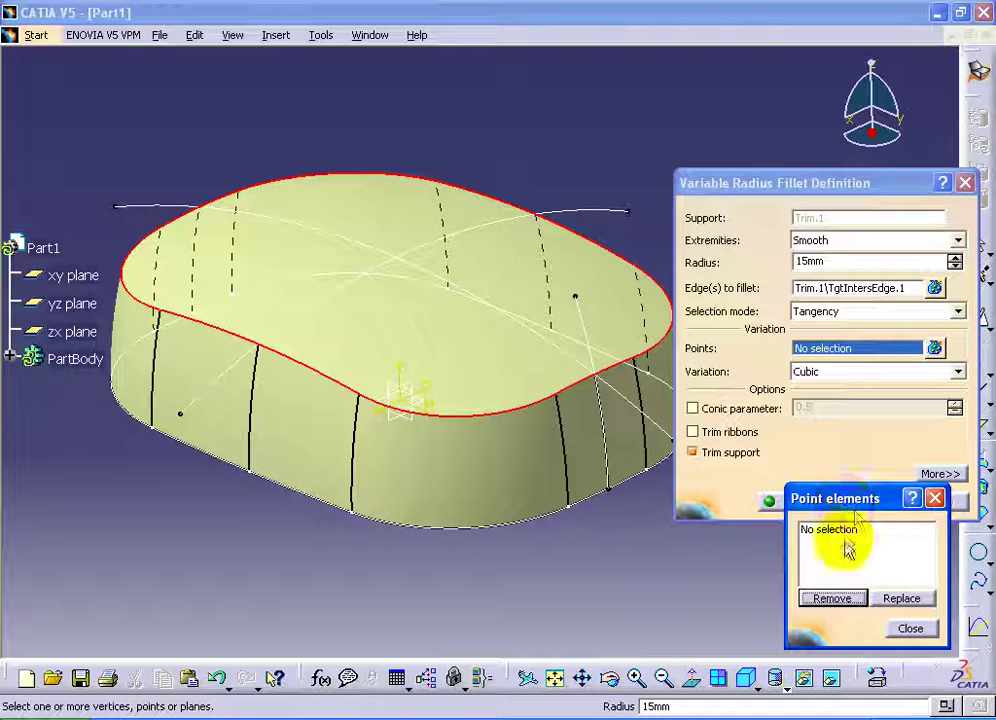
pyautogui.moveTo(876, 508); pyautogui.dragTo(867, 519)
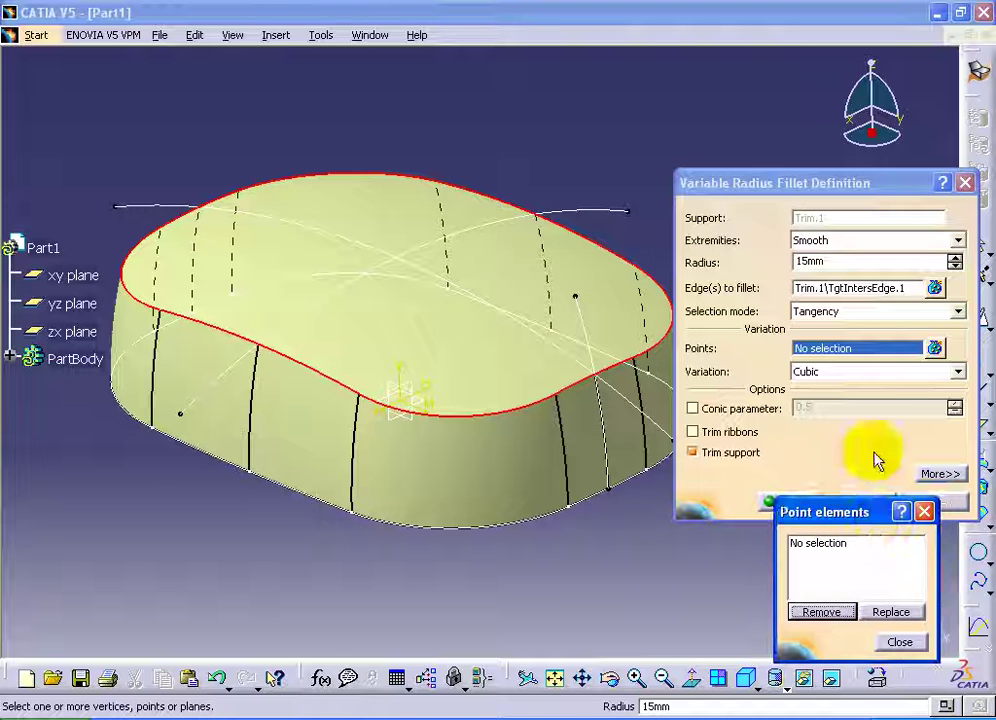
pyautogui.rightClick(876, 349)
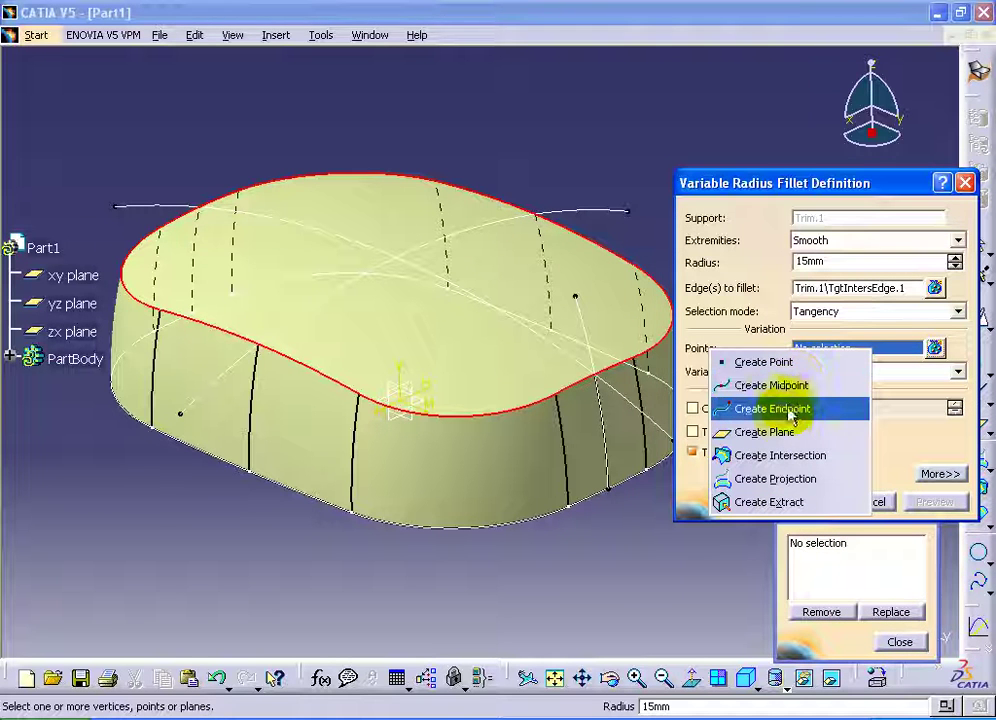
pyautogui.click(700, 410)
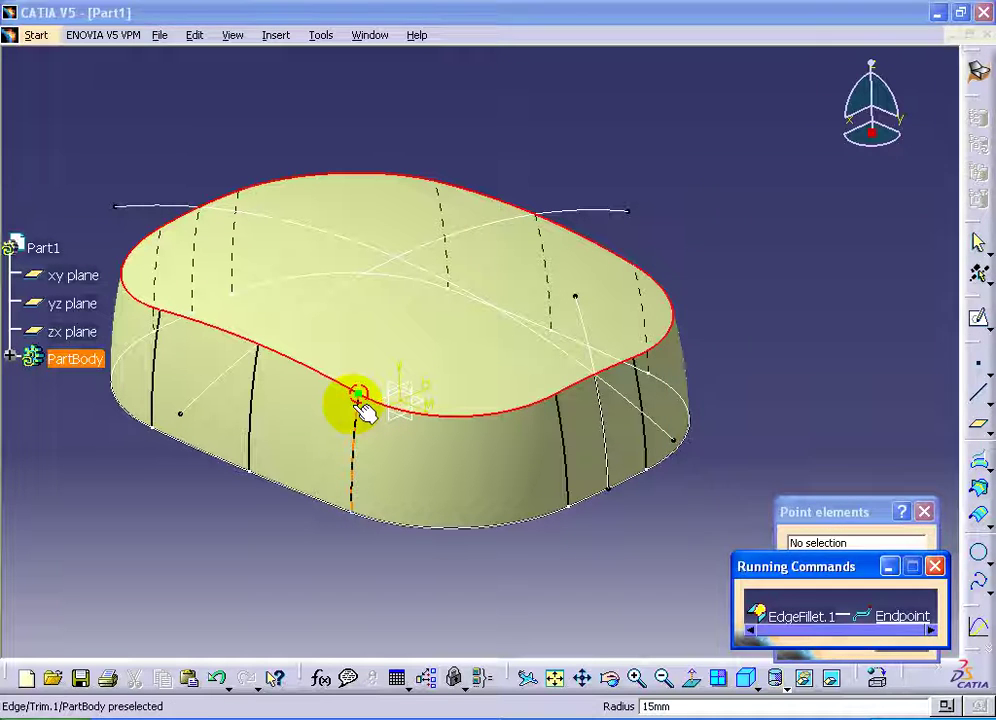
pyautogui.click(355, 410)
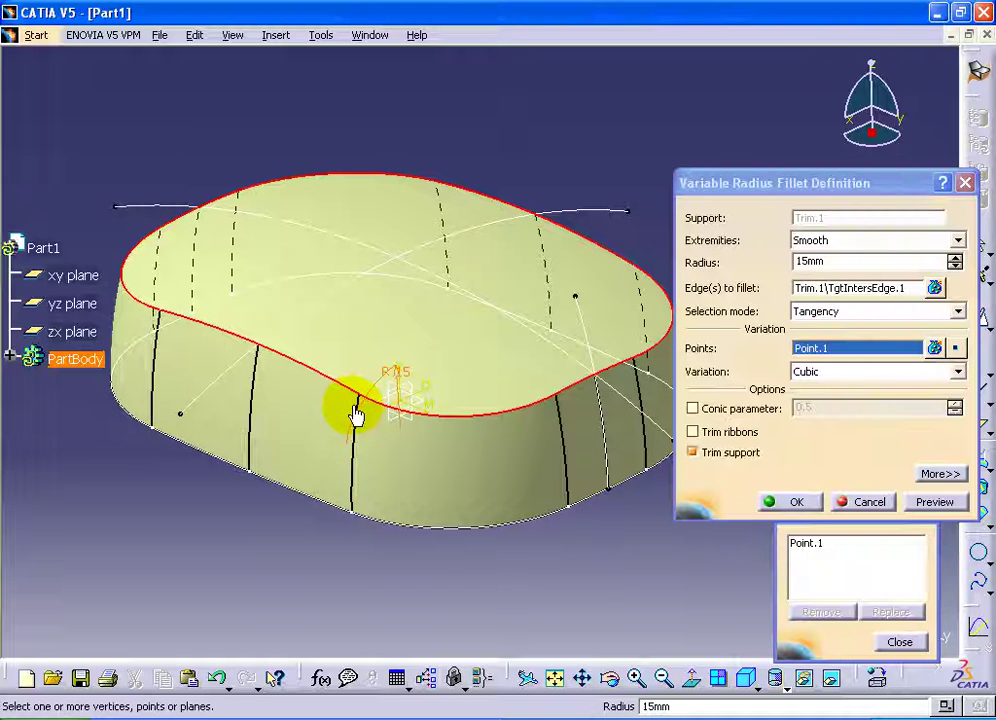
# - Add a variation point at the left wall edge's endpoint
pyautogui.rightClick(847, 349)
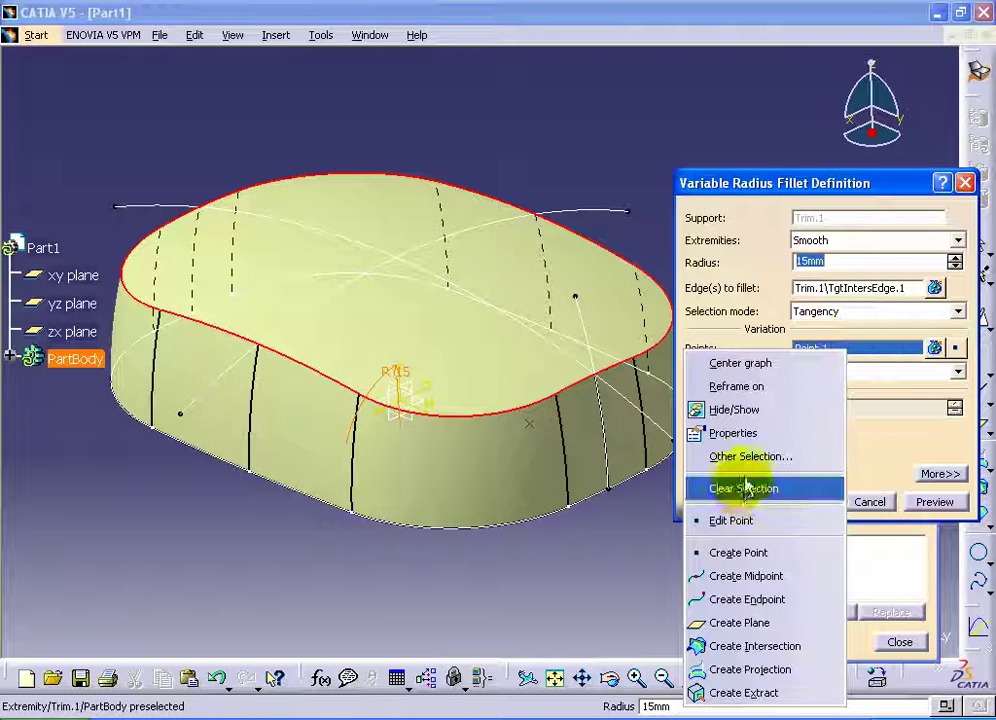
pyautogui.click(750, 556)
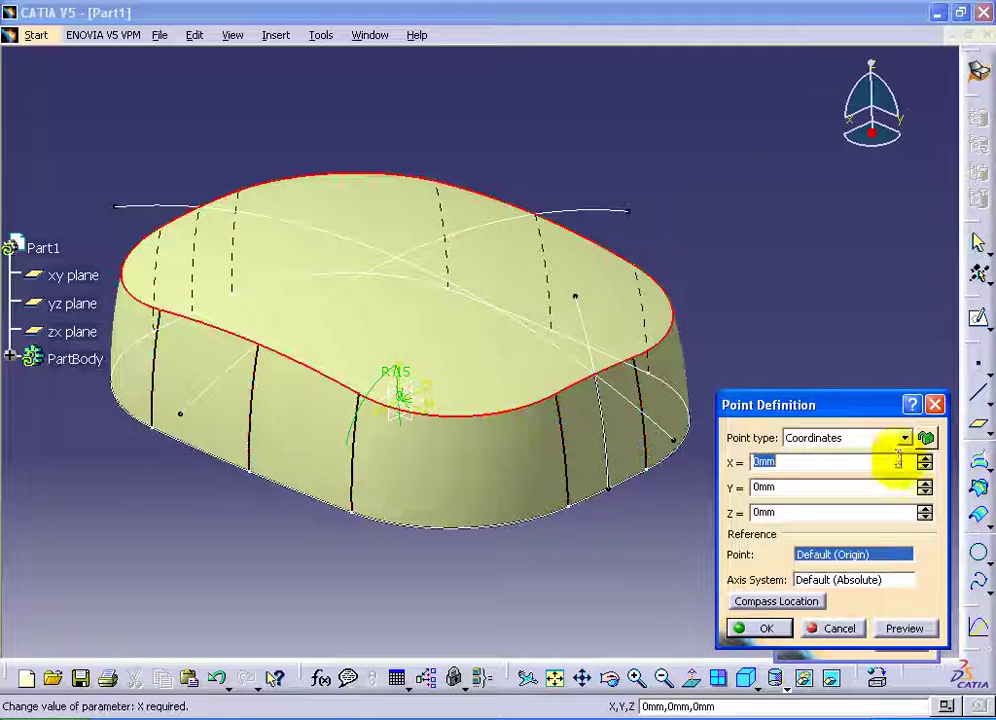
pyautogui.rightClick(855, 556)
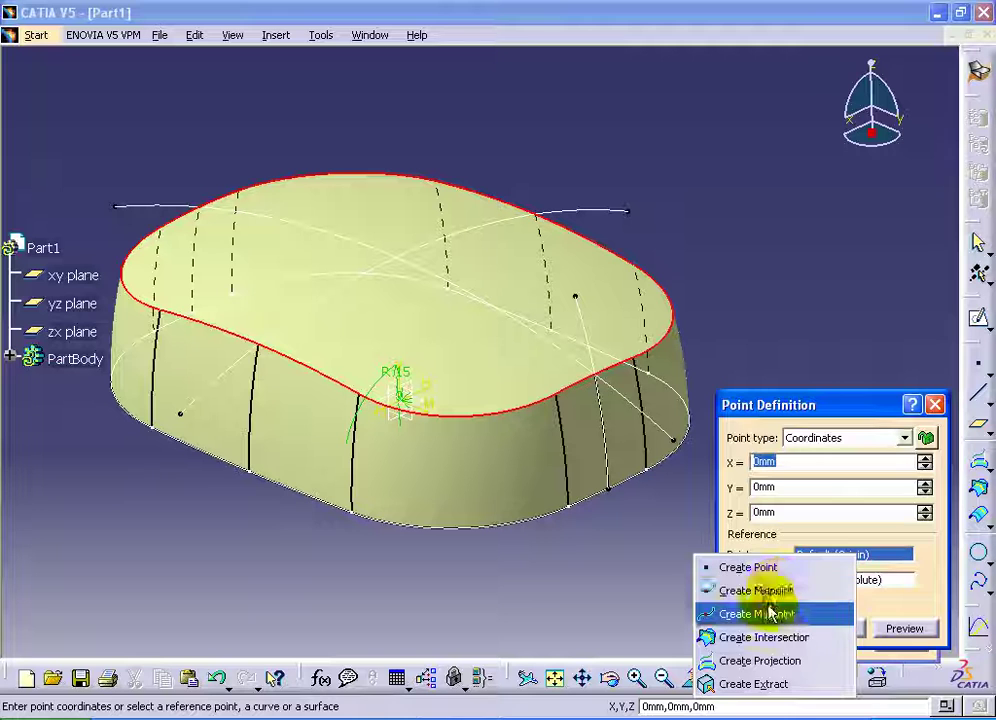
pyautogui.click(768, 613)
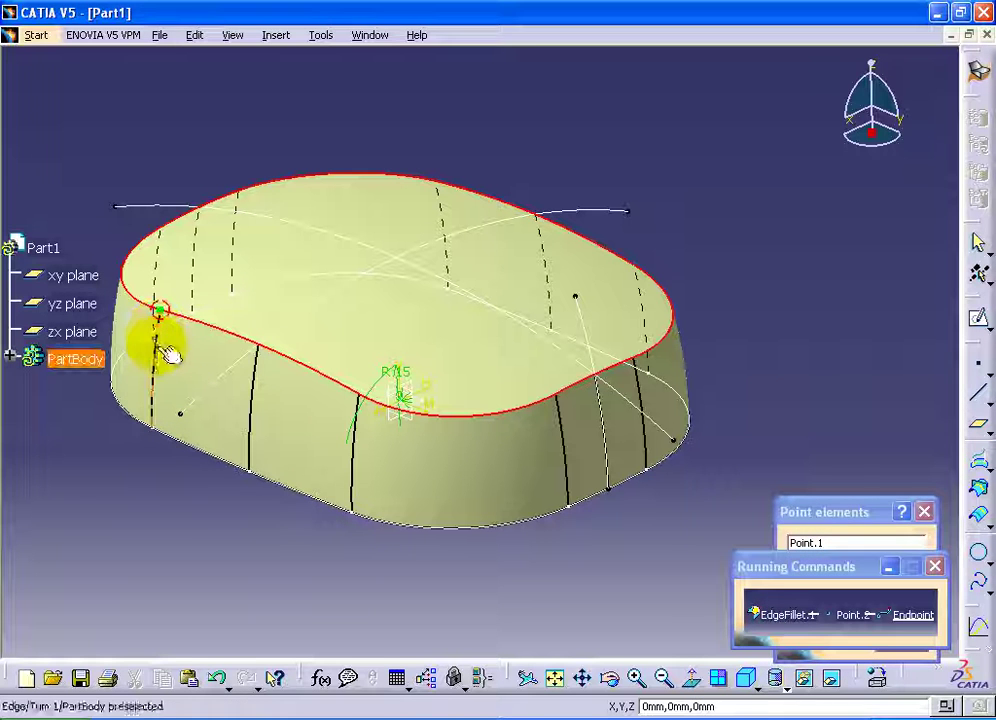
pyautogui.click(162, 342)
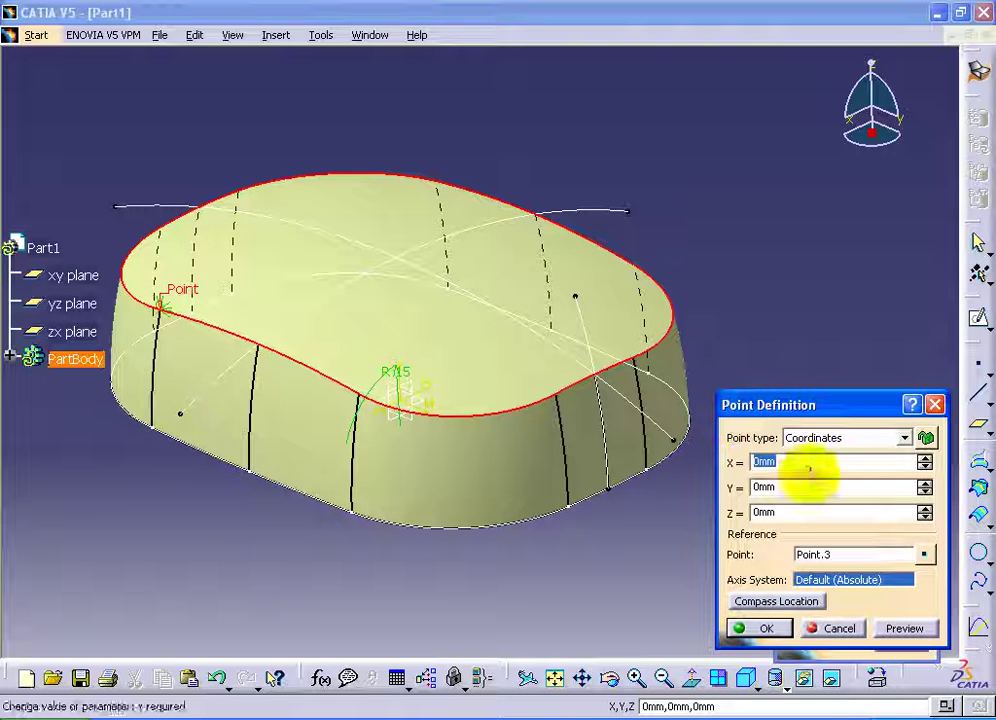
pyautogui.click(781, 632)
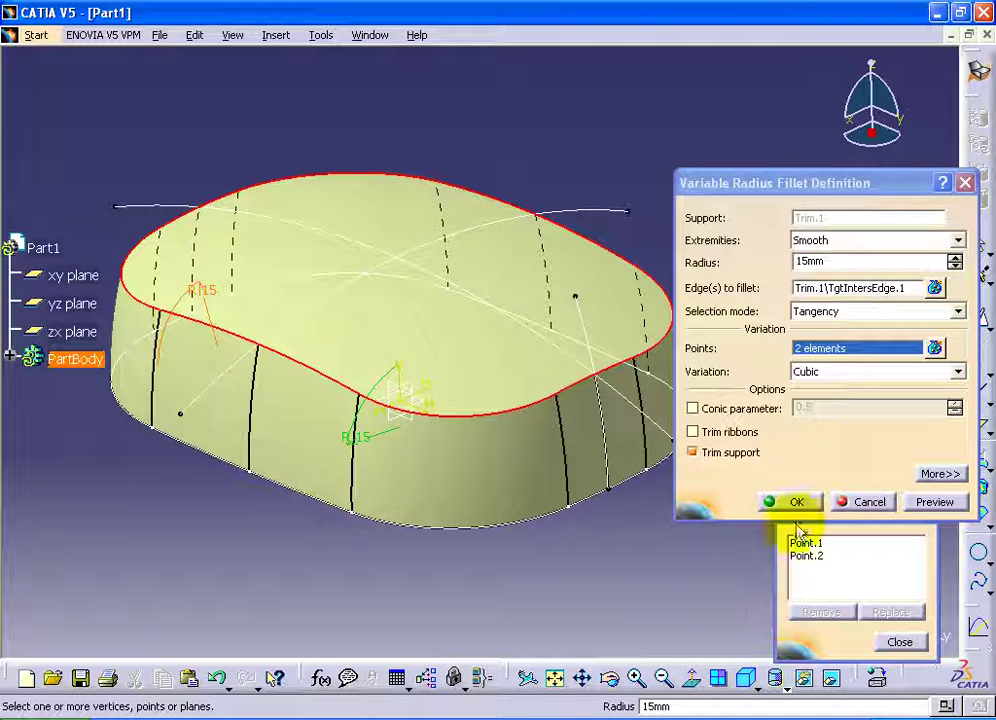
# - Add endpoint variation points on the rear, right and a further edge, reaching five 15 mm points
pyautogui.rightClick(841, 349)
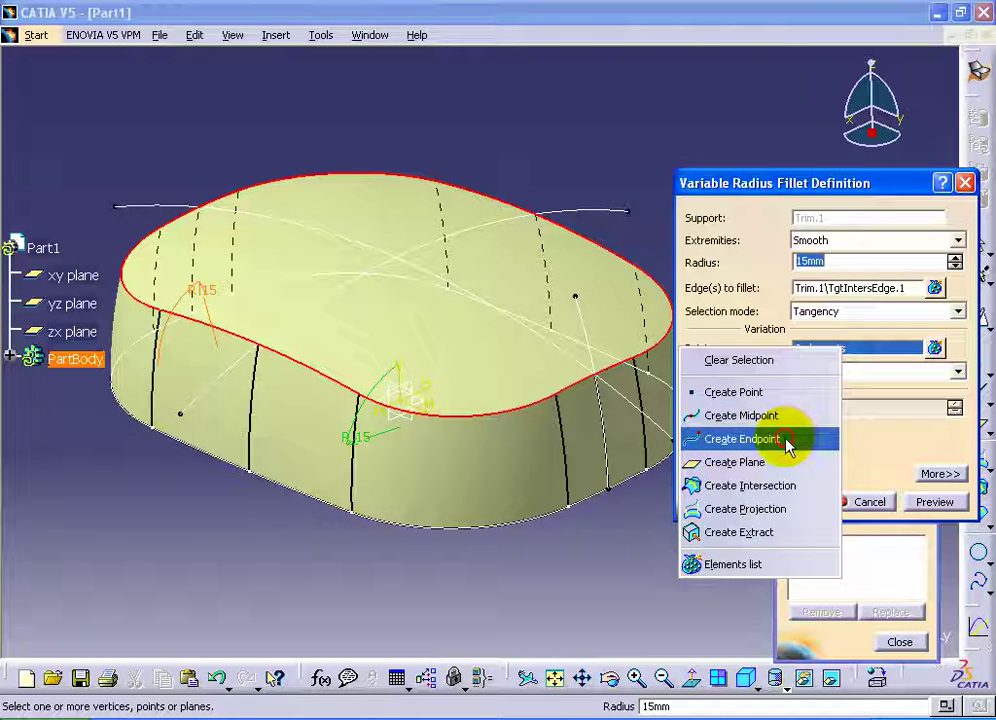
pyautogui.click(789, 439)
pyautogui.click(445, 210)
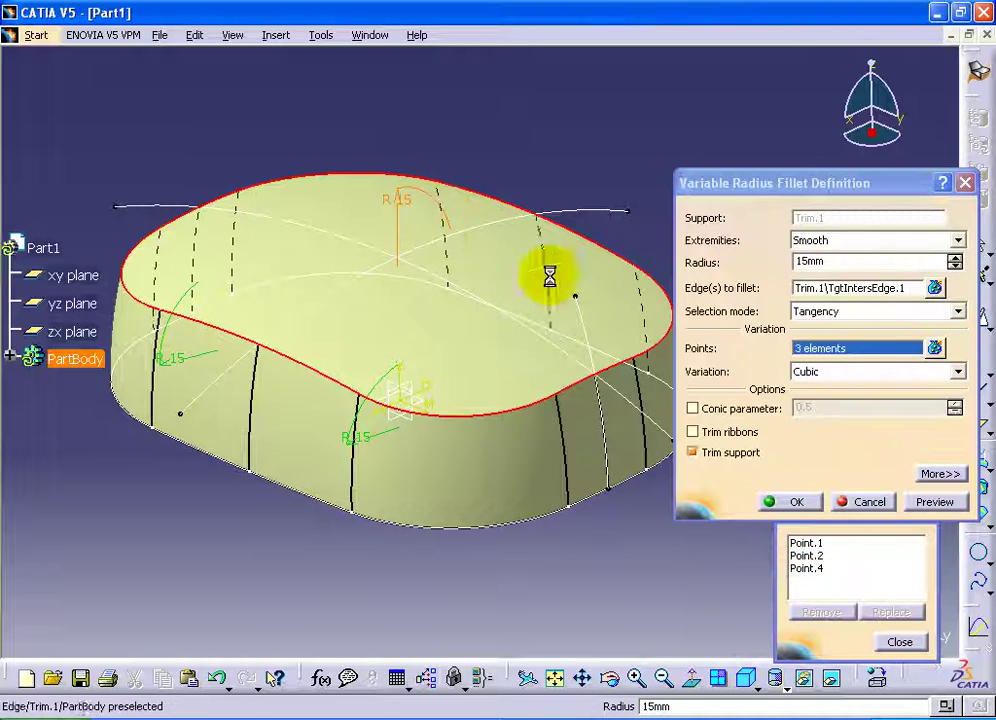
pyautogui.rightClick(859, 349)
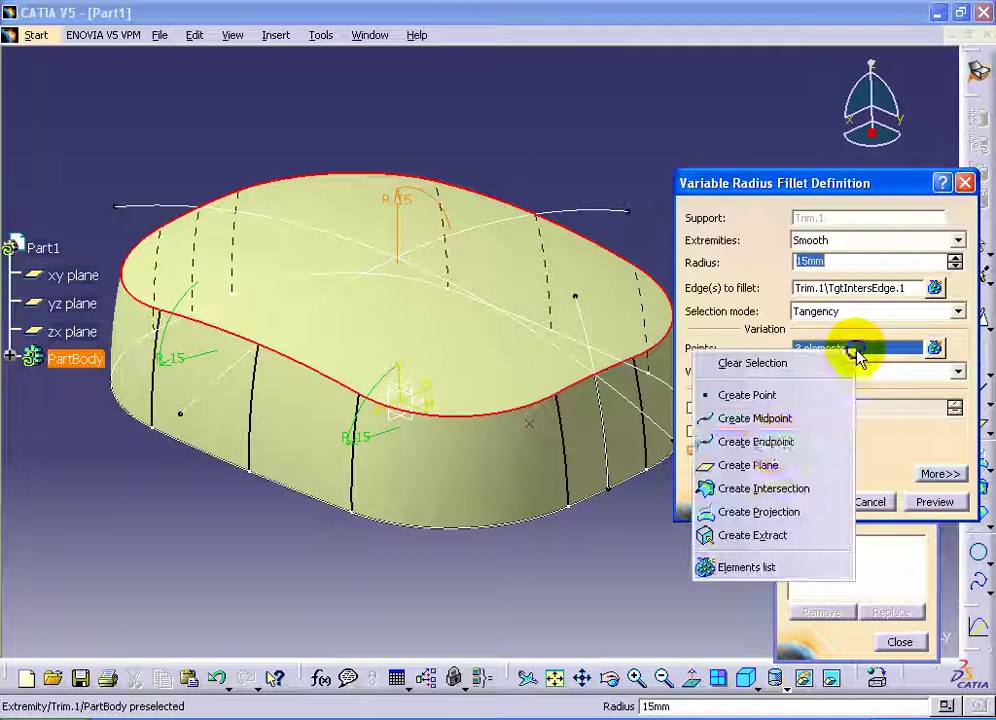
pyautogui.click(773, 440)
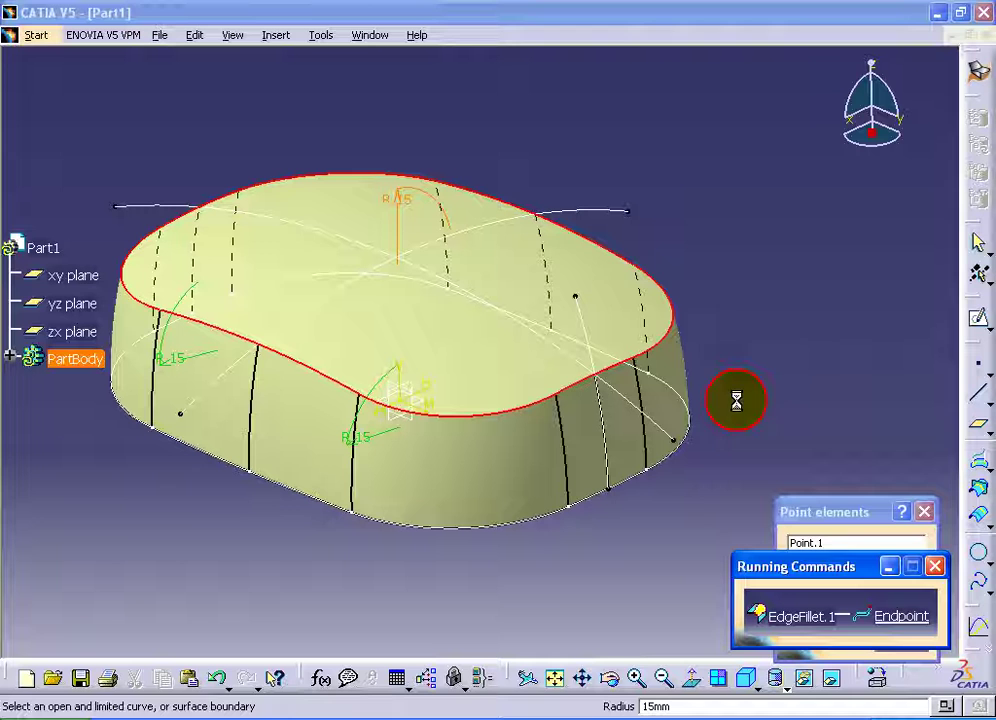
pyautogui.click(641, 304)
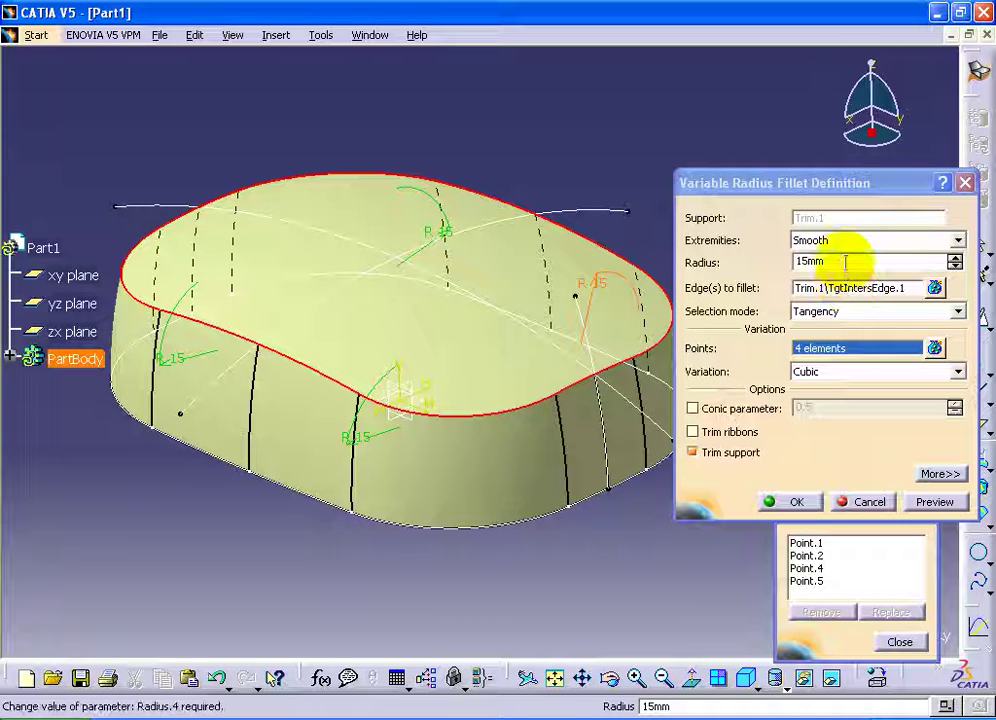
pyautogui.moveTo(860, 260); pyautogui.dragTo(771, 260)
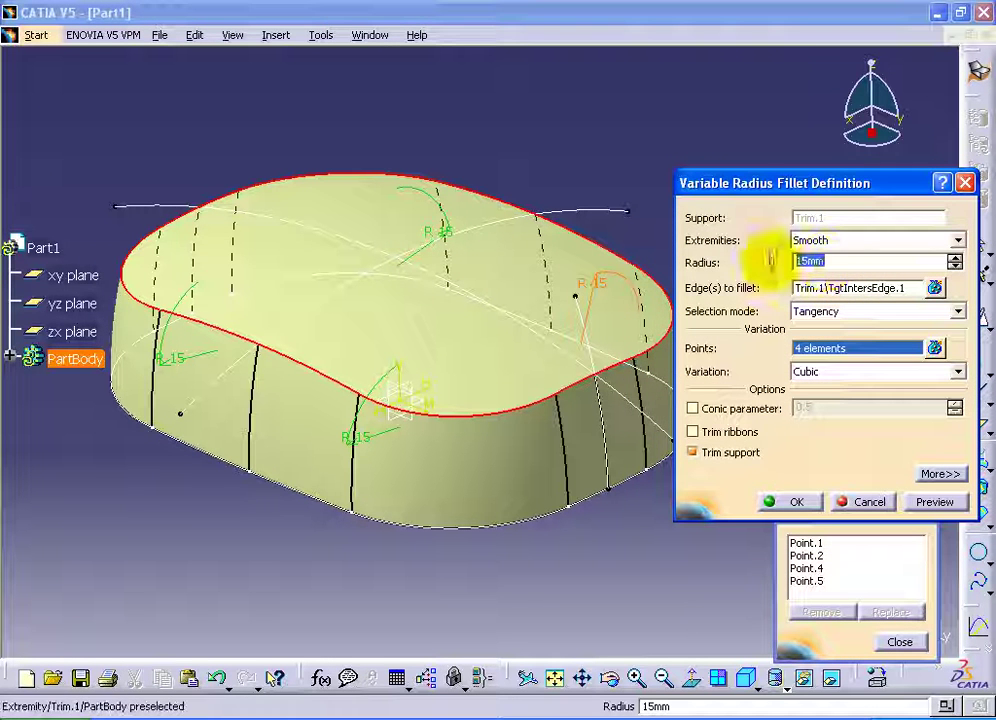
pyautogui.rightClick(840, 360)
pyautogui.click(774, 440)
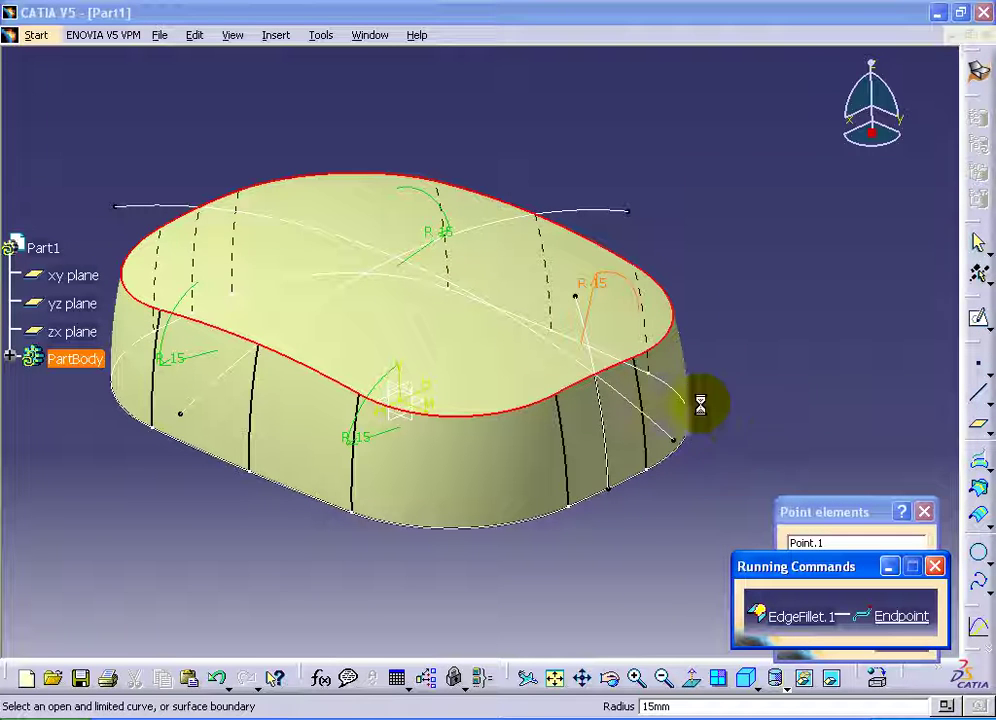
pyautogui.click(648, 395)
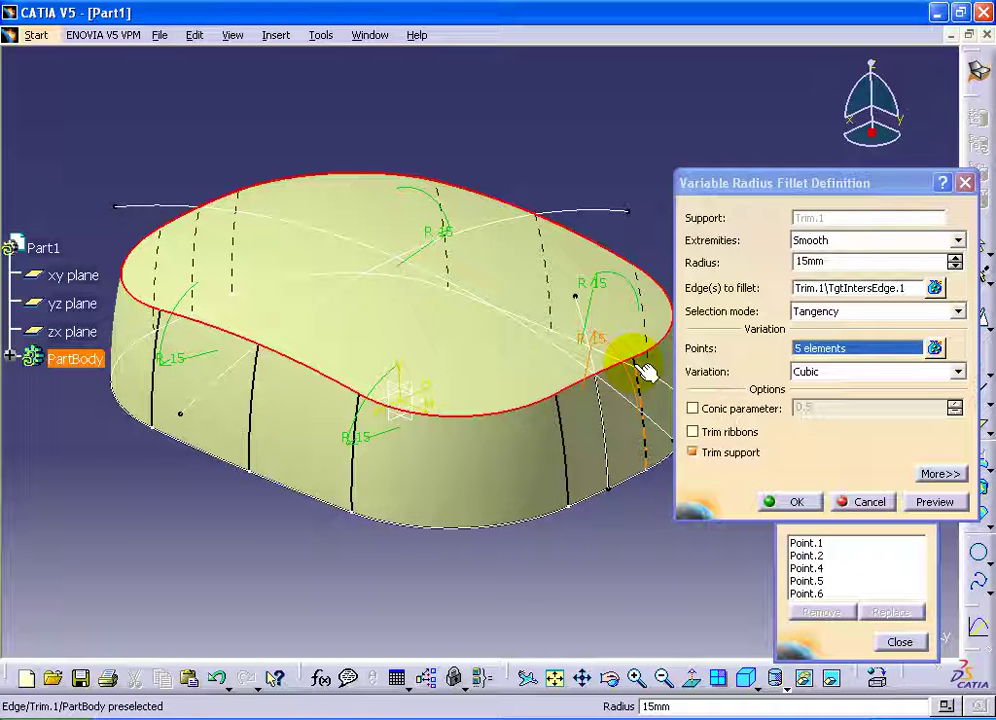
# - Give the new point a 20 mm radius and add a sixth endpoint point
pyautogui.doubleClick(607, 345)
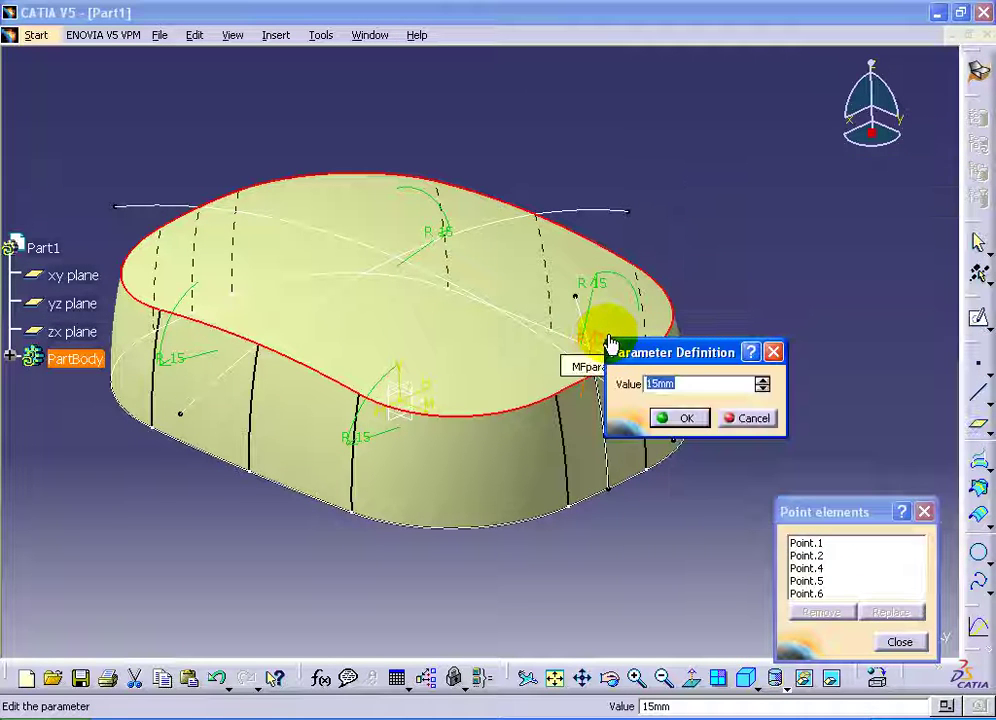
pyautogui.click(688, 417)
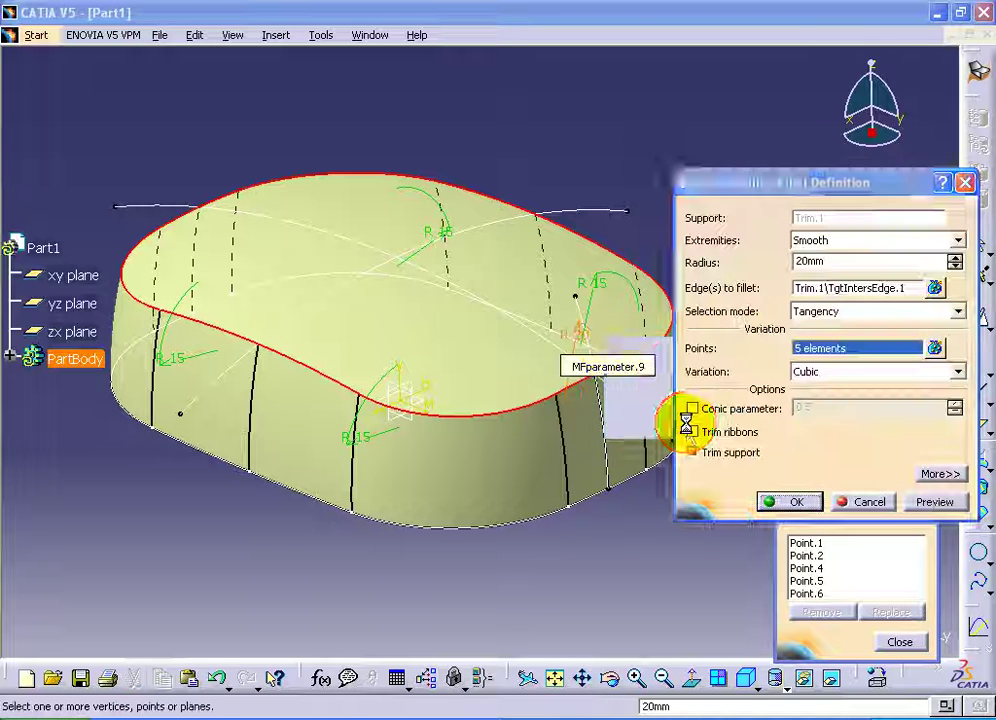
pyautogui.rightClick(835, 360)
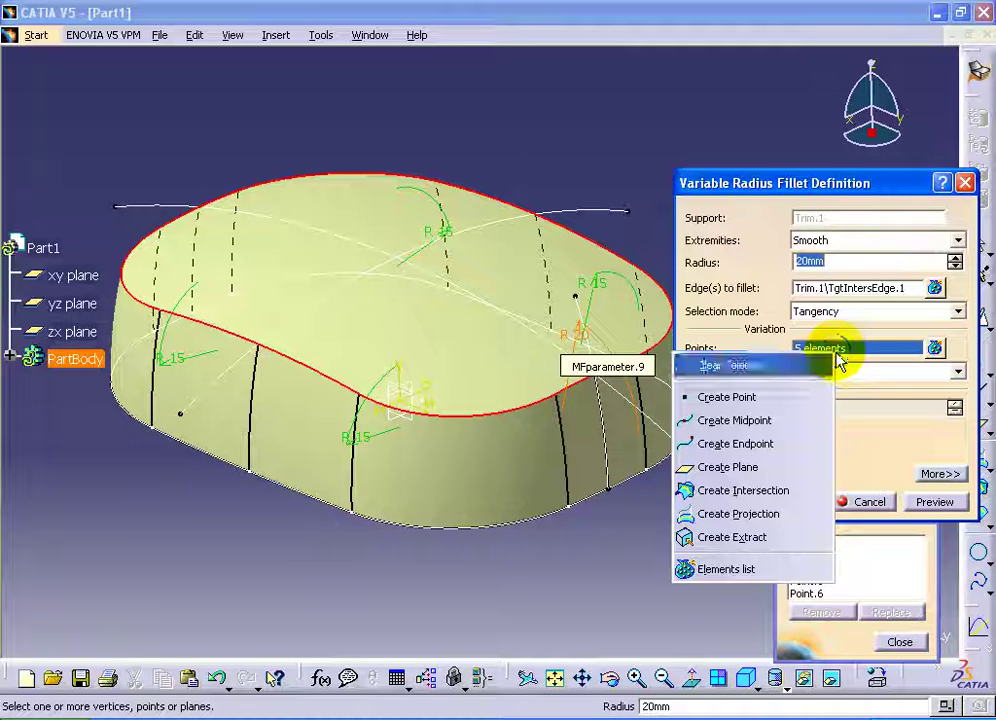
pyautogui.click(758, 443)
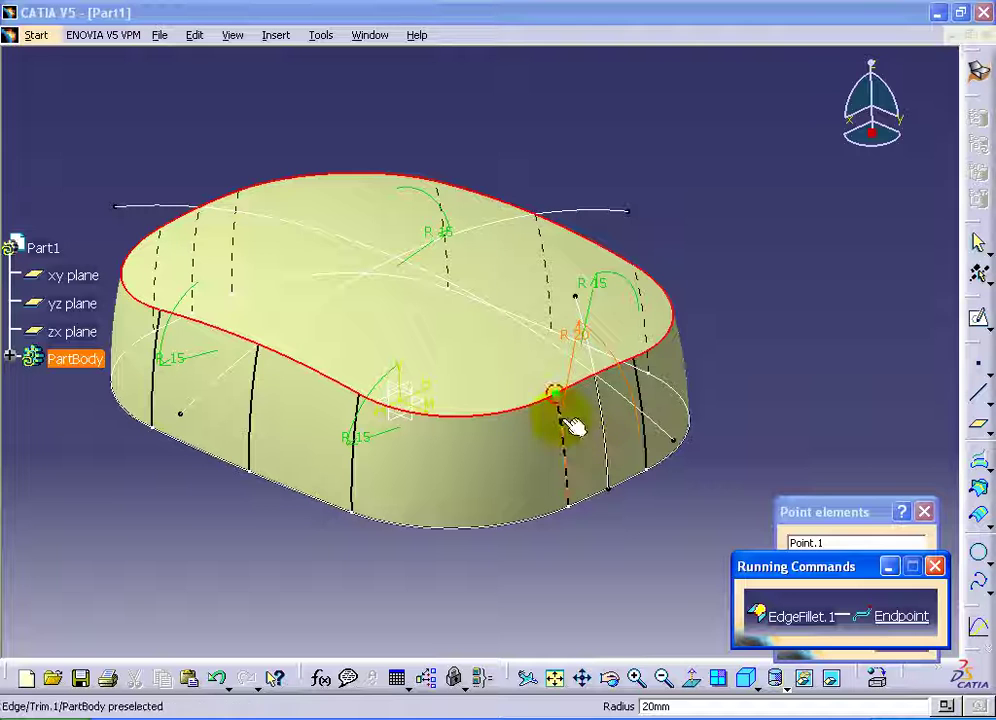
pyautogui.click(572, 427)
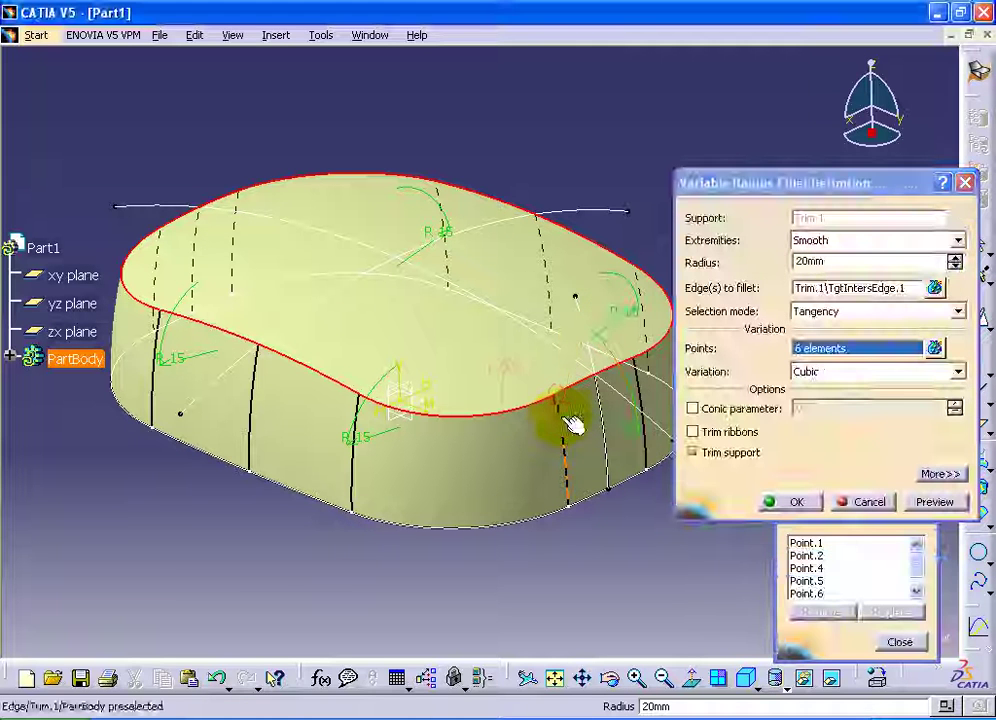
# - Add seventh and eighth endpoint points and create the variable-radius fillet
pyautogui.rightClick(850, 348)
pyautogui.click(770, 441)
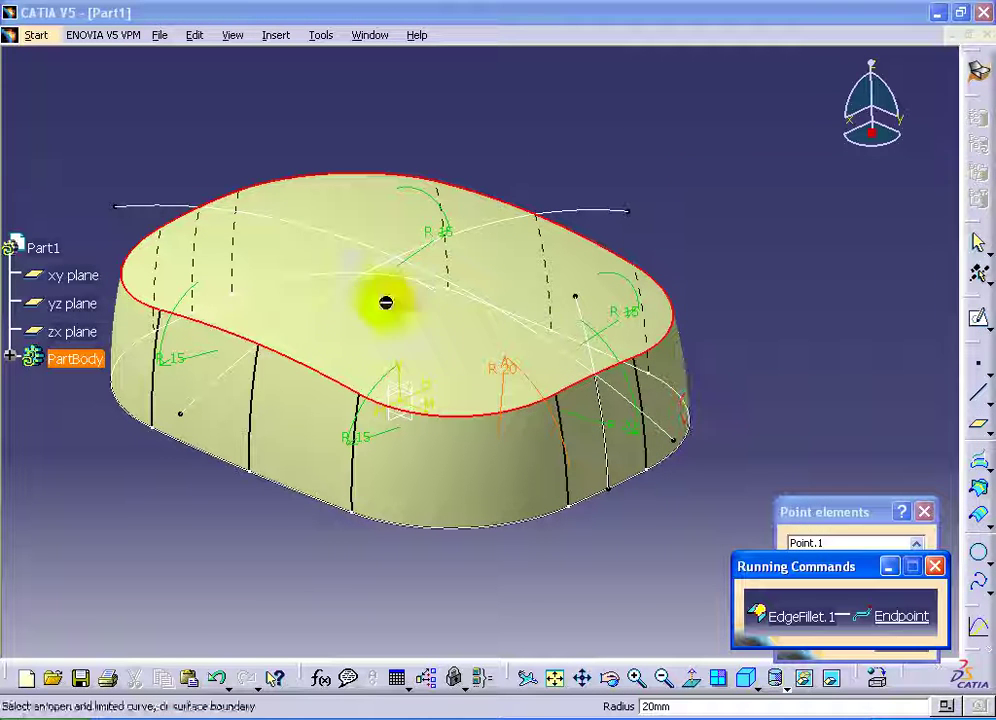
pyautogui.click(246, 223)
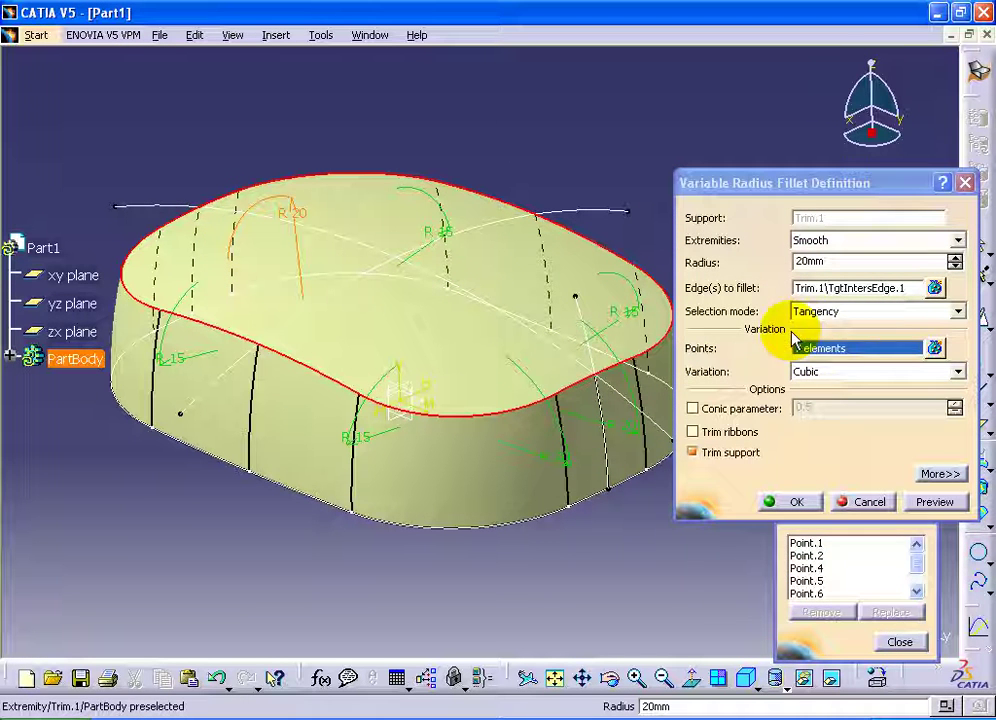
pyautogui.rightClick(847, 348)
pyautogui.click(766, 434)
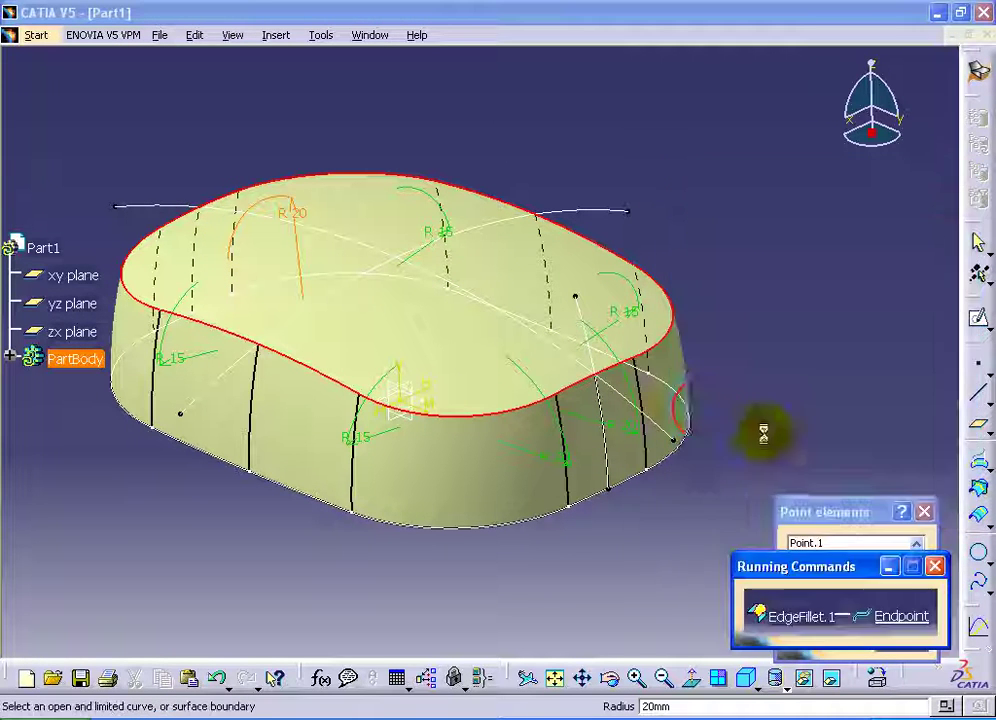
pyautogui.click(170, 268)
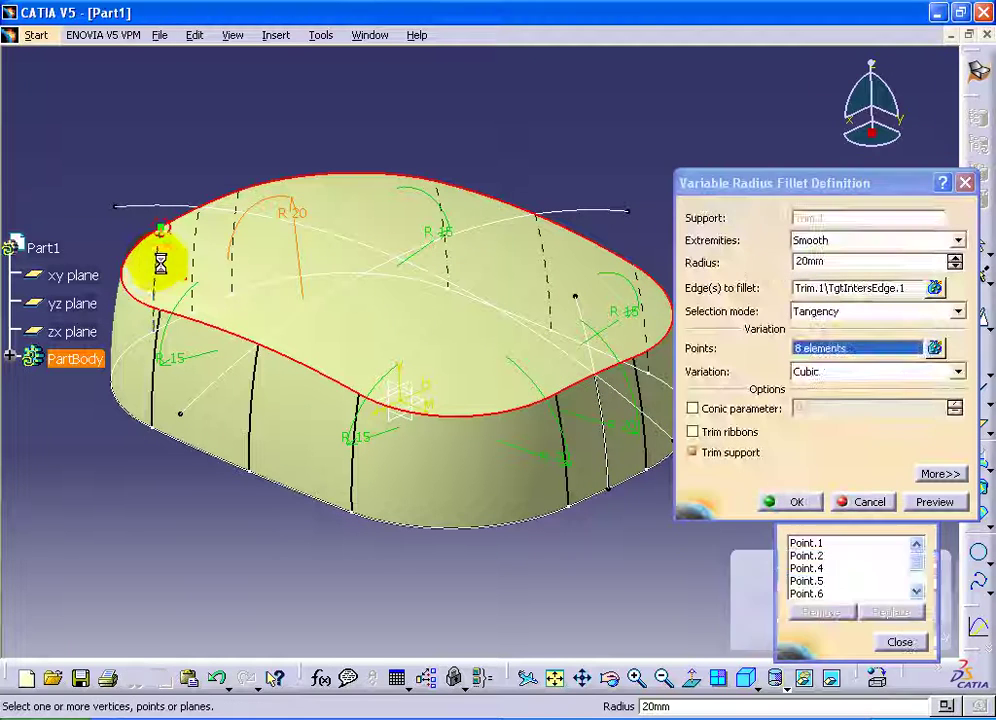
pyautogui.click(776, 502)
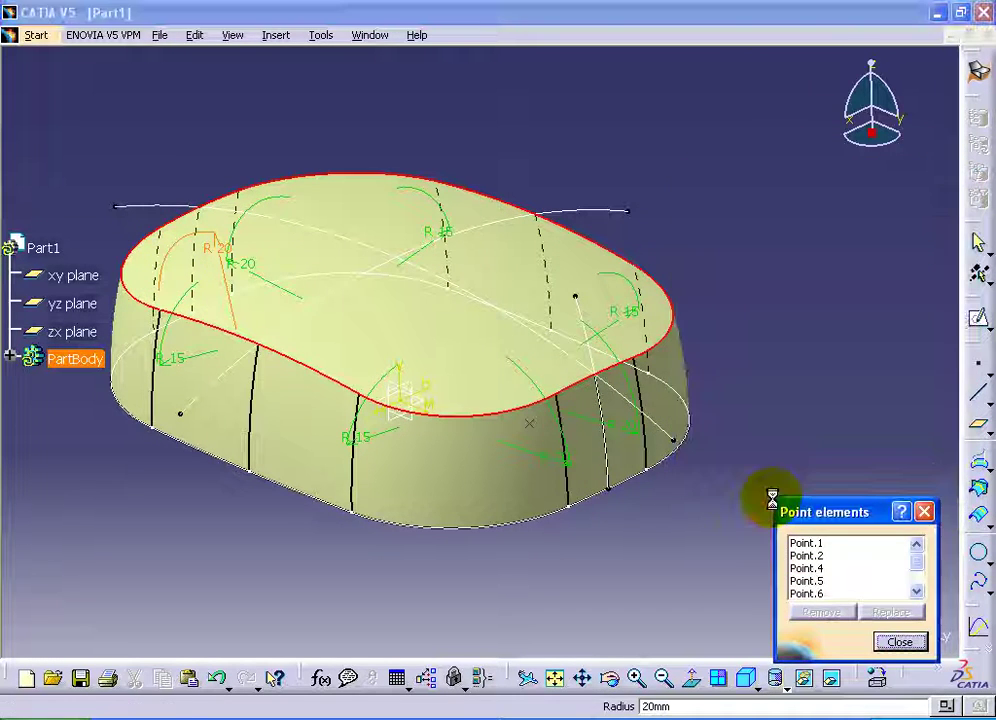
pyautogui.moveTo(602, 473)
pyautogui.mouseDown(button='middle')
pyautogui.moveTo(758, 449)
pyautogui.moveTo(705, 443)
pyautogui.moveTo(645, 411)
pyautogui.mouseUp(button='middle')
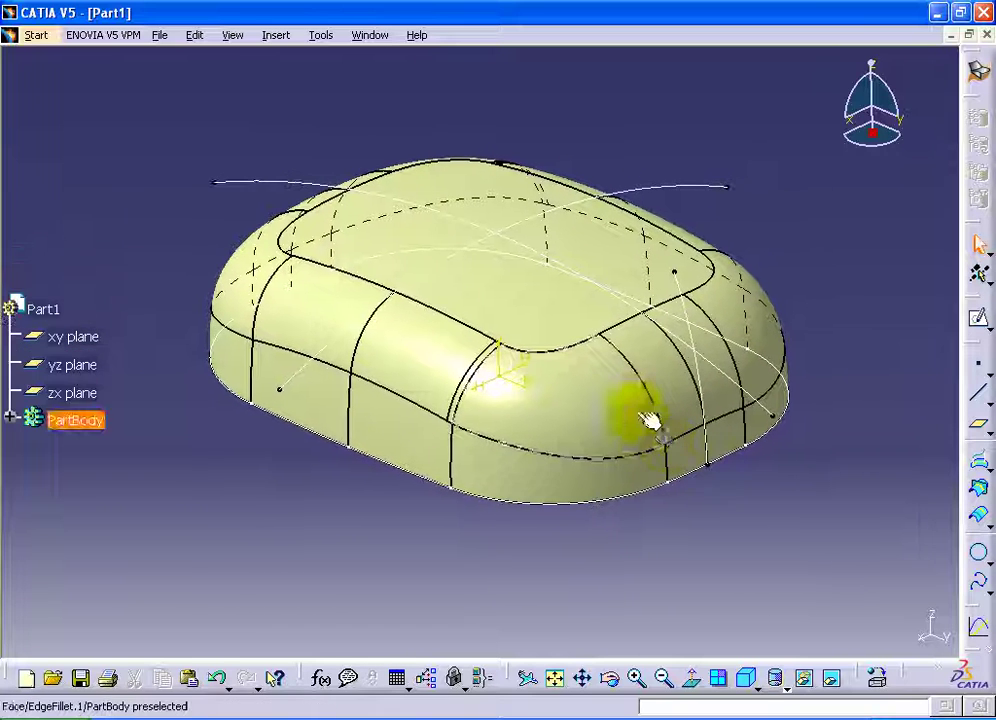
pyautogui.click(268, 36)
pyautogui.moveTo(303, 318)
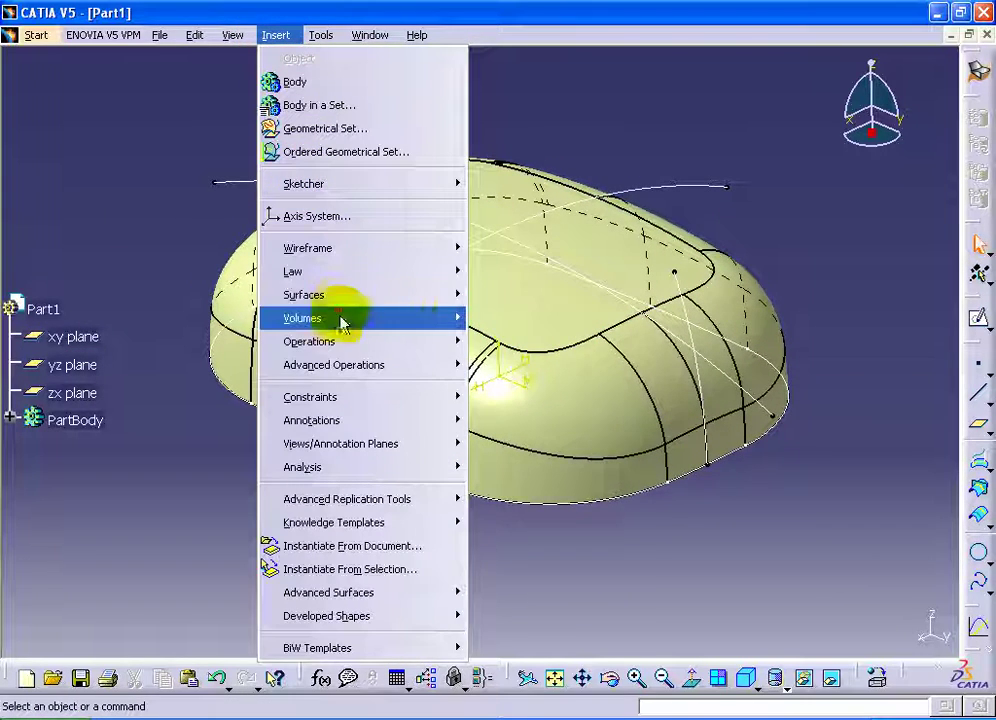
pyautogui.click(508, 434)
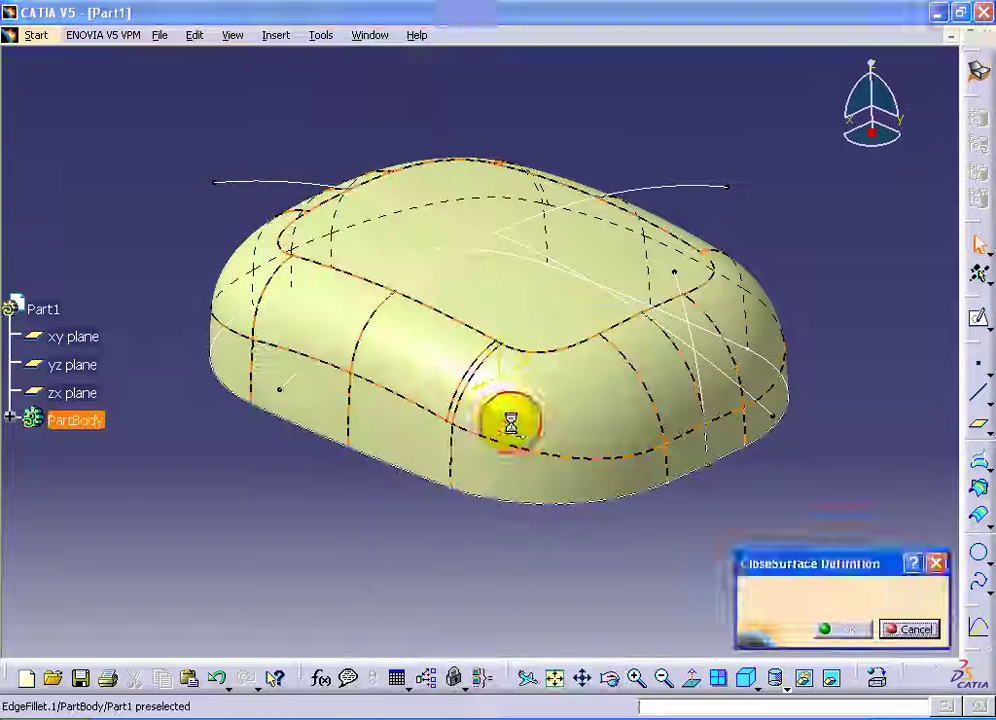
pyautogui.click(512, 428)
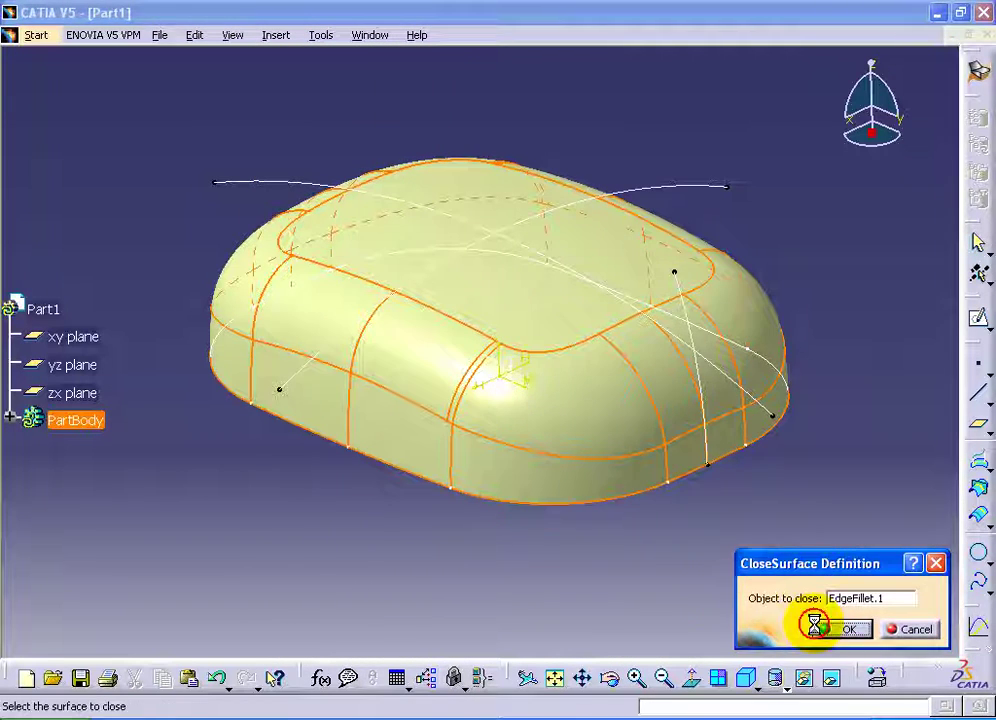
pyautogui.click(845, 629)
pyautogui.moveTo(500, 471)
pyautogui.mouseDown(button='middle')
pyautogui.moveTo(488, 170)
pyautogui.moveTo(533, 467)
pyautogui.mouseUp(button='middle')
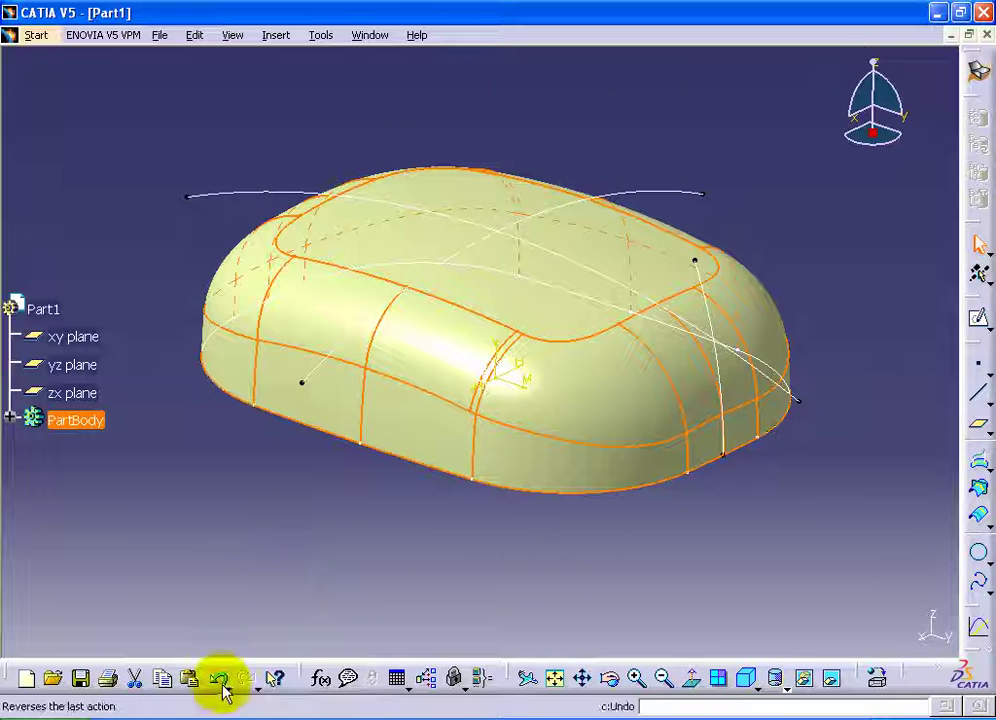
pyautogui.click(221, 679)
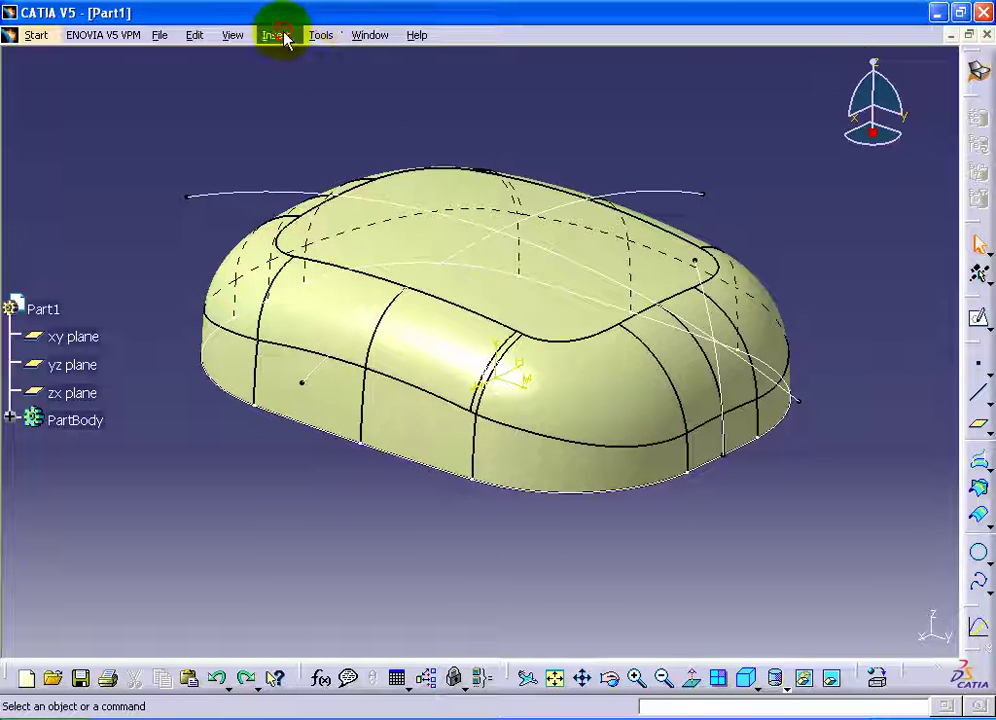
# - Set up a Thick Surface on EdgeFillet.1 with a 2 mm first offset, direction reversed
pyautogui.click(283, 36)
pyautogui.moveTo(302, 318)
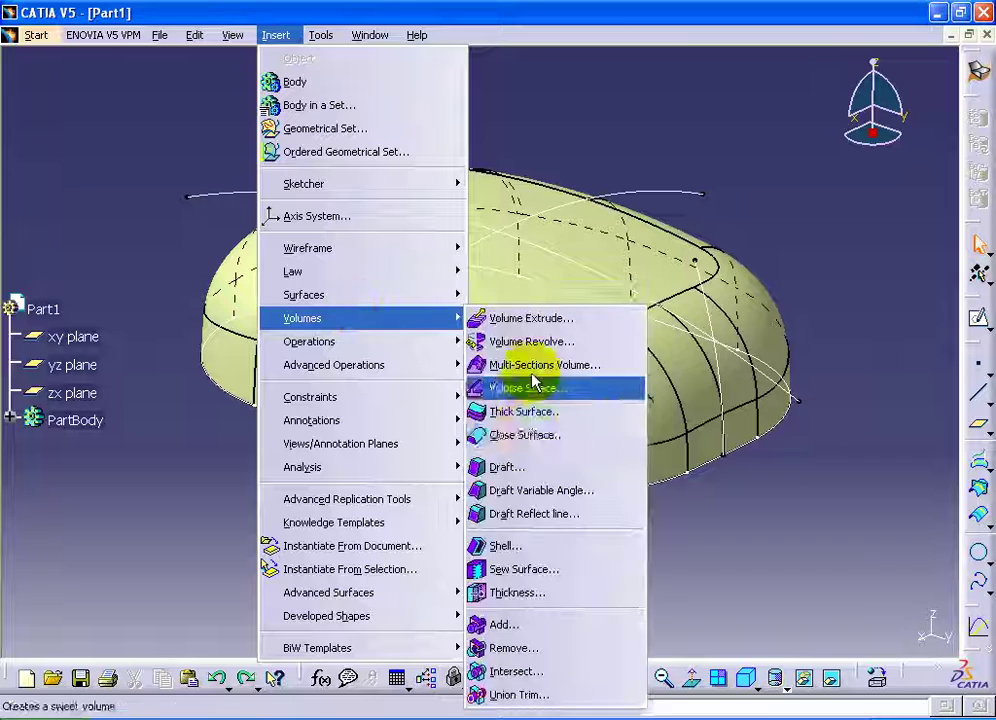
pyautogui.click(538, 411)
pyautogui.click(527, 429)
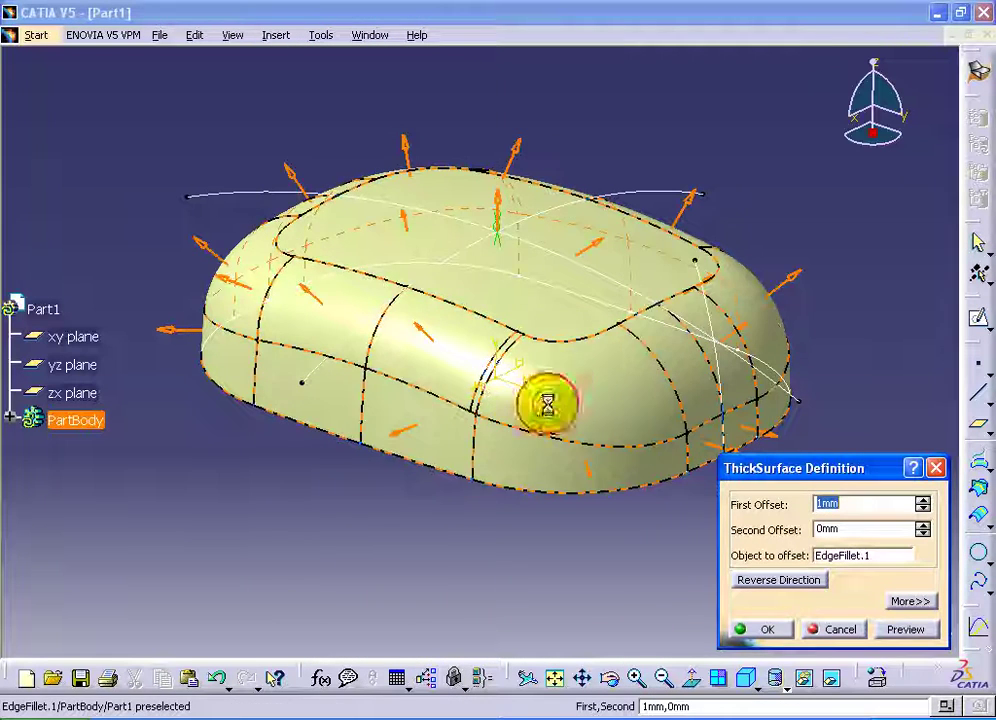
pyautogui.click(810, 580)
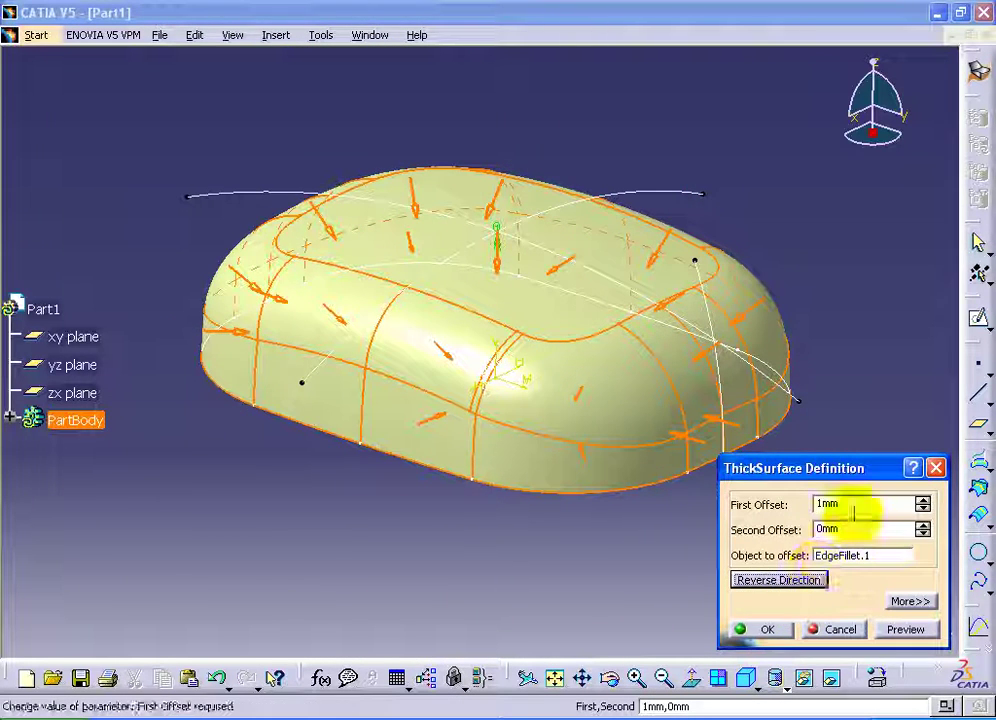
pyautogui.doubleClick(818, 505)
pyautogui.write('2')
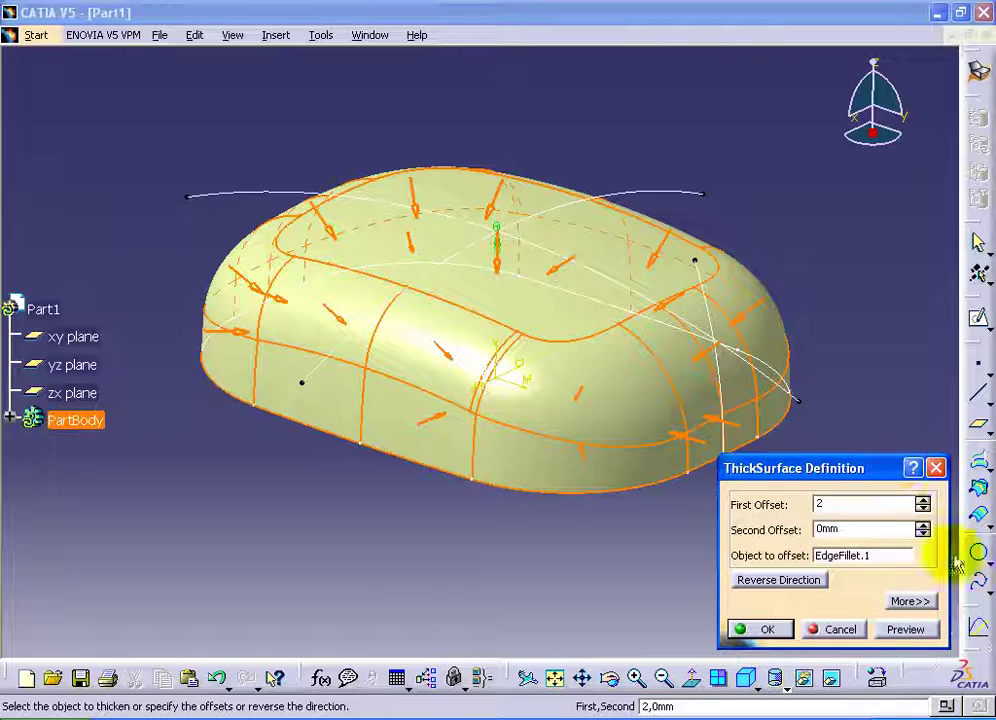
pyautogui.moveTo(391, 504)
pyautogui.mouseDown(button='middle')
pyautogui.moveTo(362, 333)
pyautogui.moveTo(500, 9)
pyautogui.moveTo(350, 370)
pyautogui.moveTo(362, 493)
pyautogui.moveTo(696, 307)
pyautogui.moveTo(749, 345)
pyautogui.moveTo(654, 345)
pyautogui.moveTo(694, 333)
pyautogui.moveTo(720, 380)
pyautogui.mouseUp(button='middle')
pyautogui.click(840, 630)
# - Create the 2 mm thick solid and hide all surfaces in the part
pyautogui.click(790, 635)
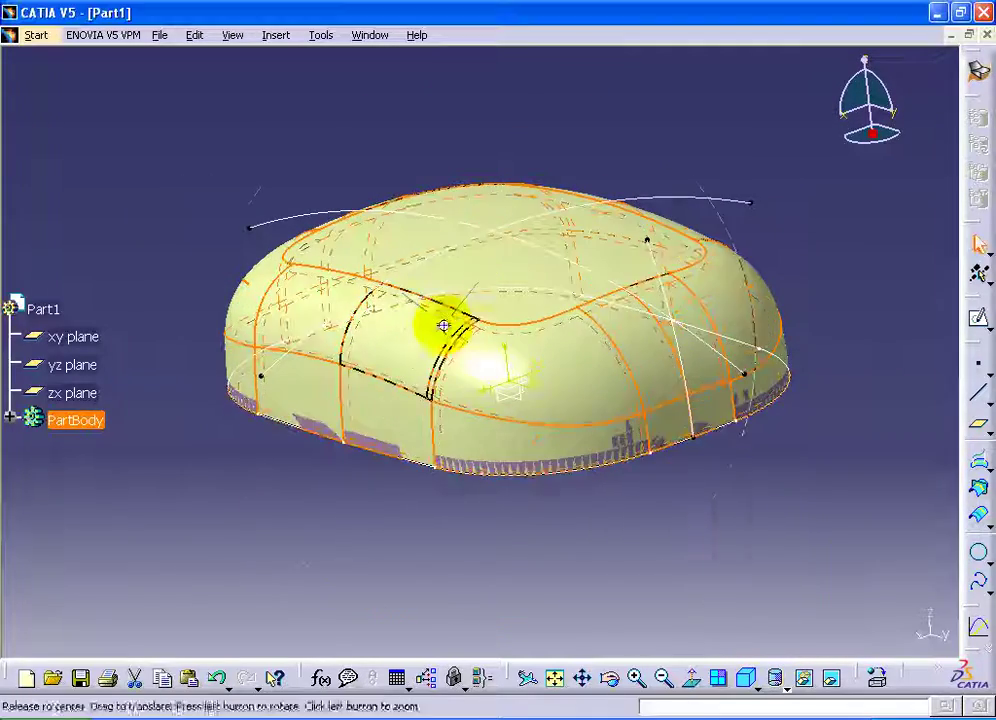
pyautogui.moveTo(445, 322); pyautogui.dragTo(480, 405, button='middle')
pyautogui.click(318, 35)
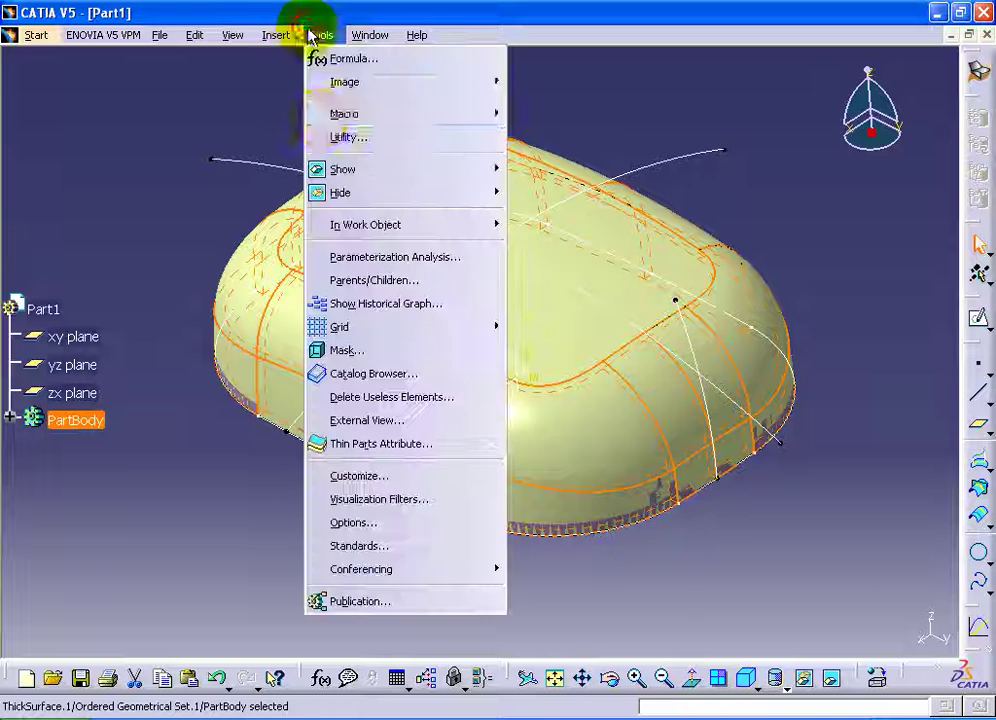
pyautogui.moveTo(340, 192)
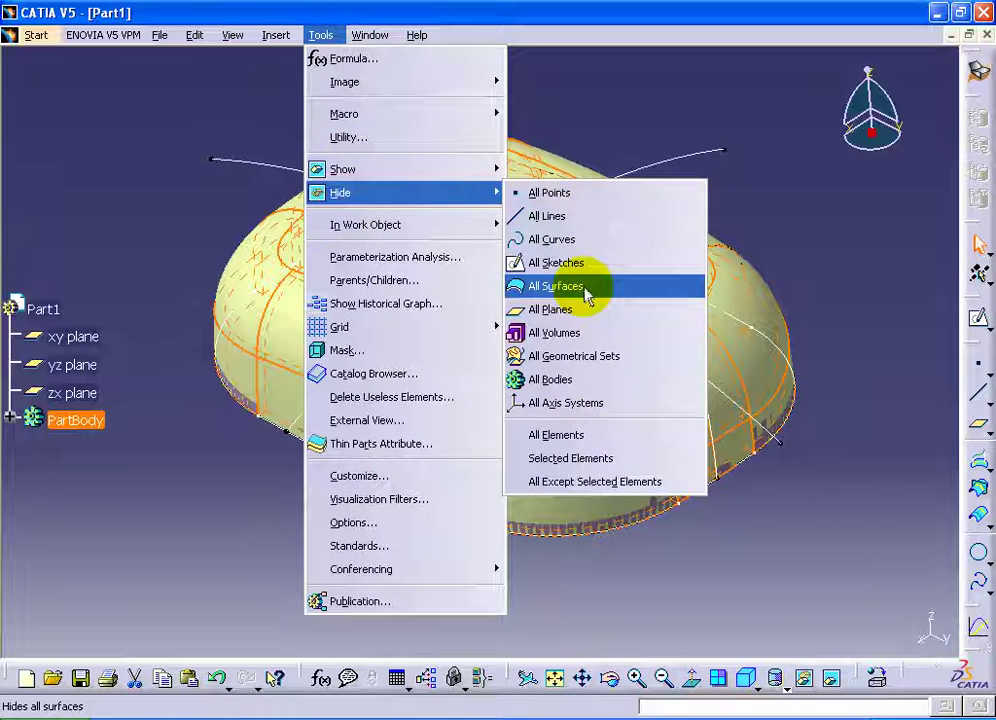
pyautogui.click(580, 286)
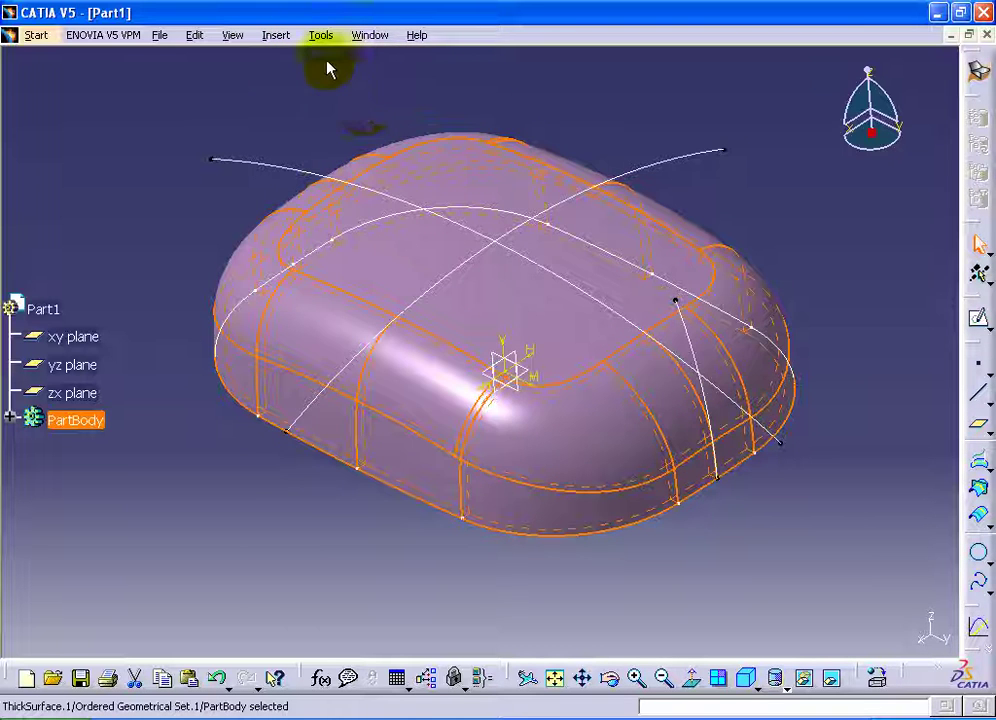
pyautogui.click(320, 35)
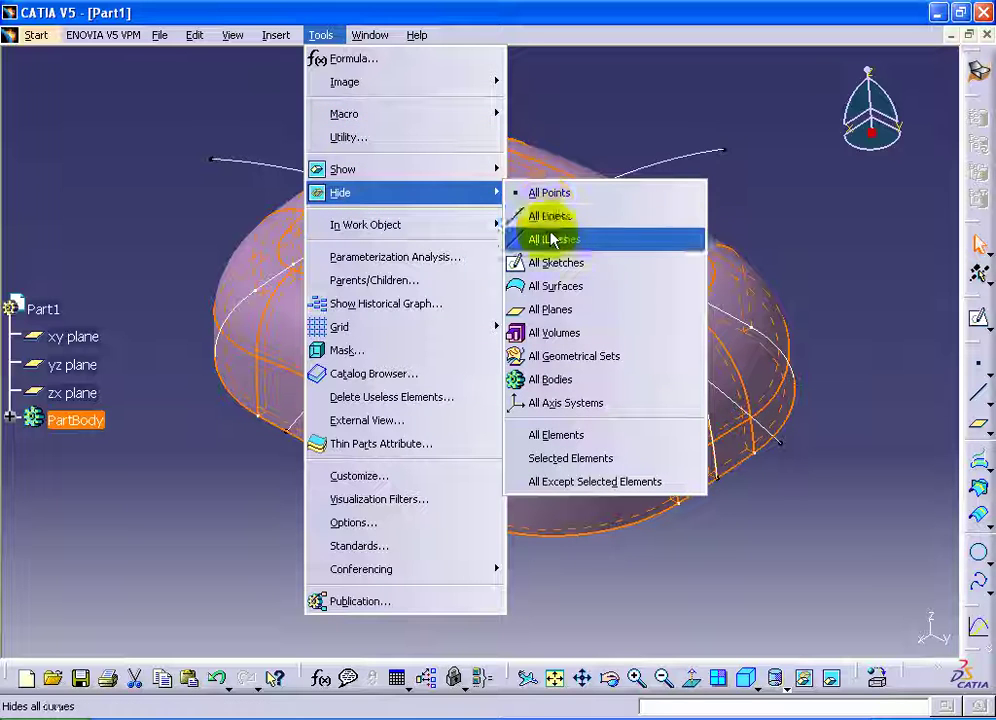